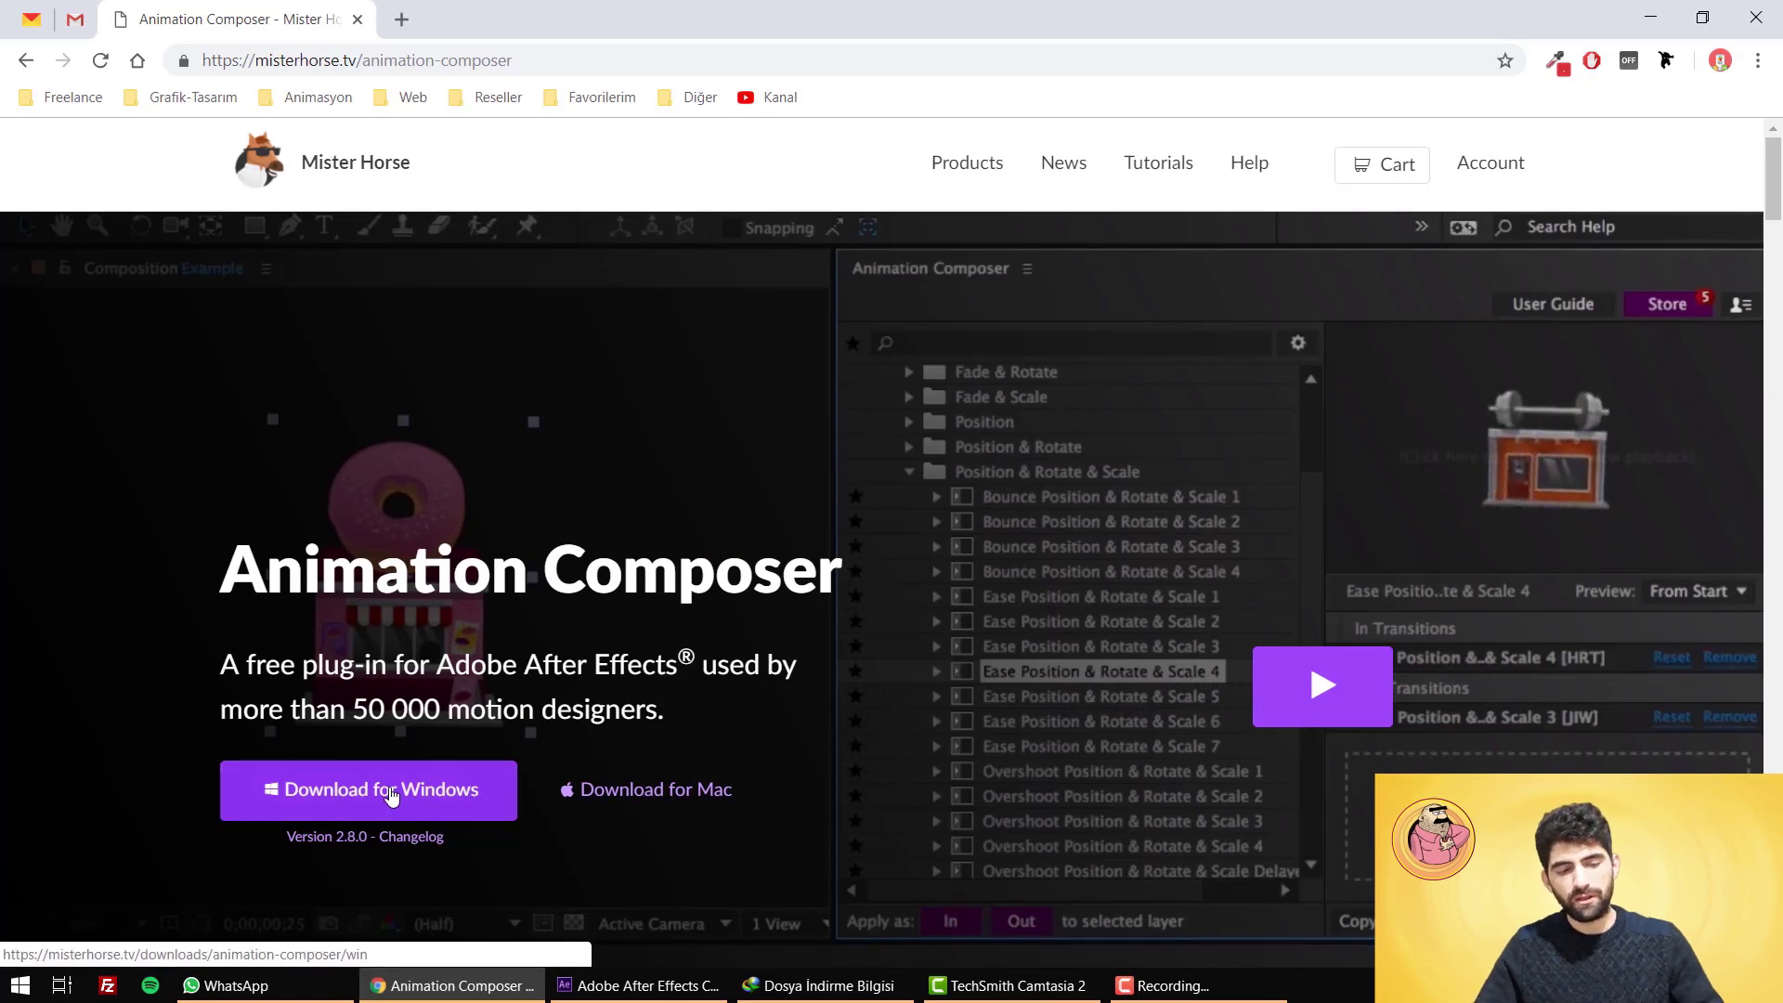
Step: Download Animation Composer 2.8.0, extract AnimationComposerInstaller_2.8.0.exe to the desktop, and start the installer
left_click(687, 789)
left_click(1155, 207)
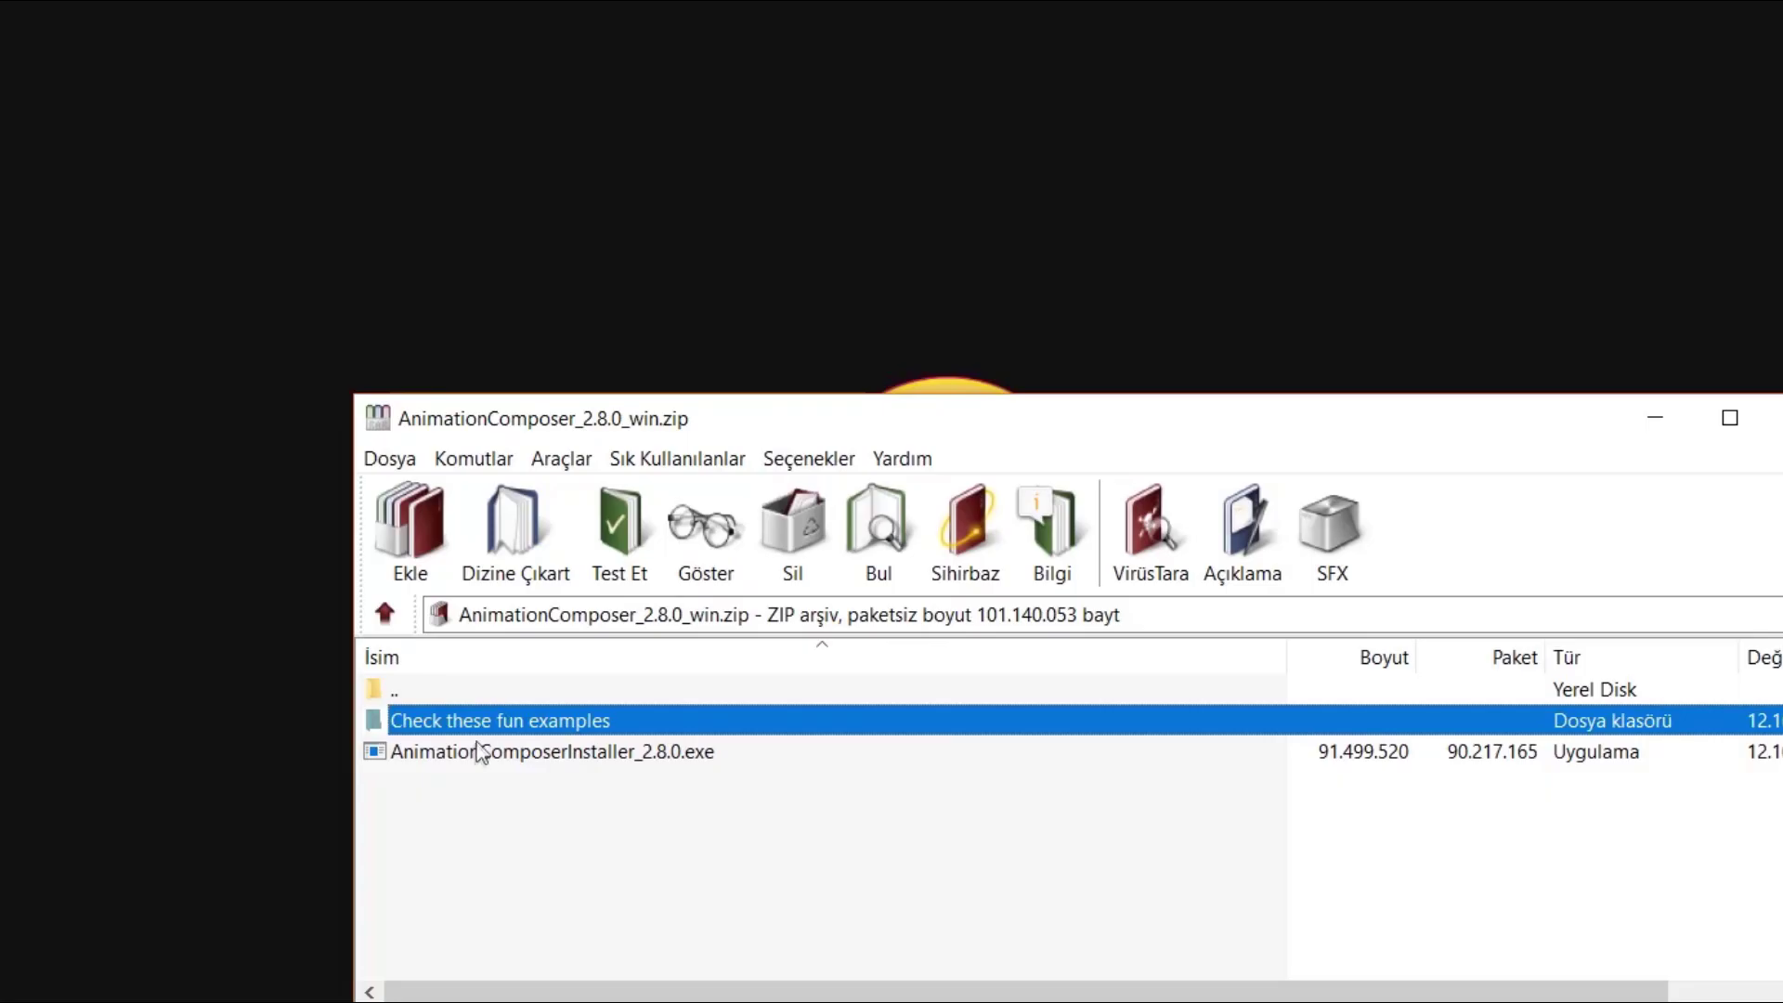
left_click_drag(477, 751, 329, 186)
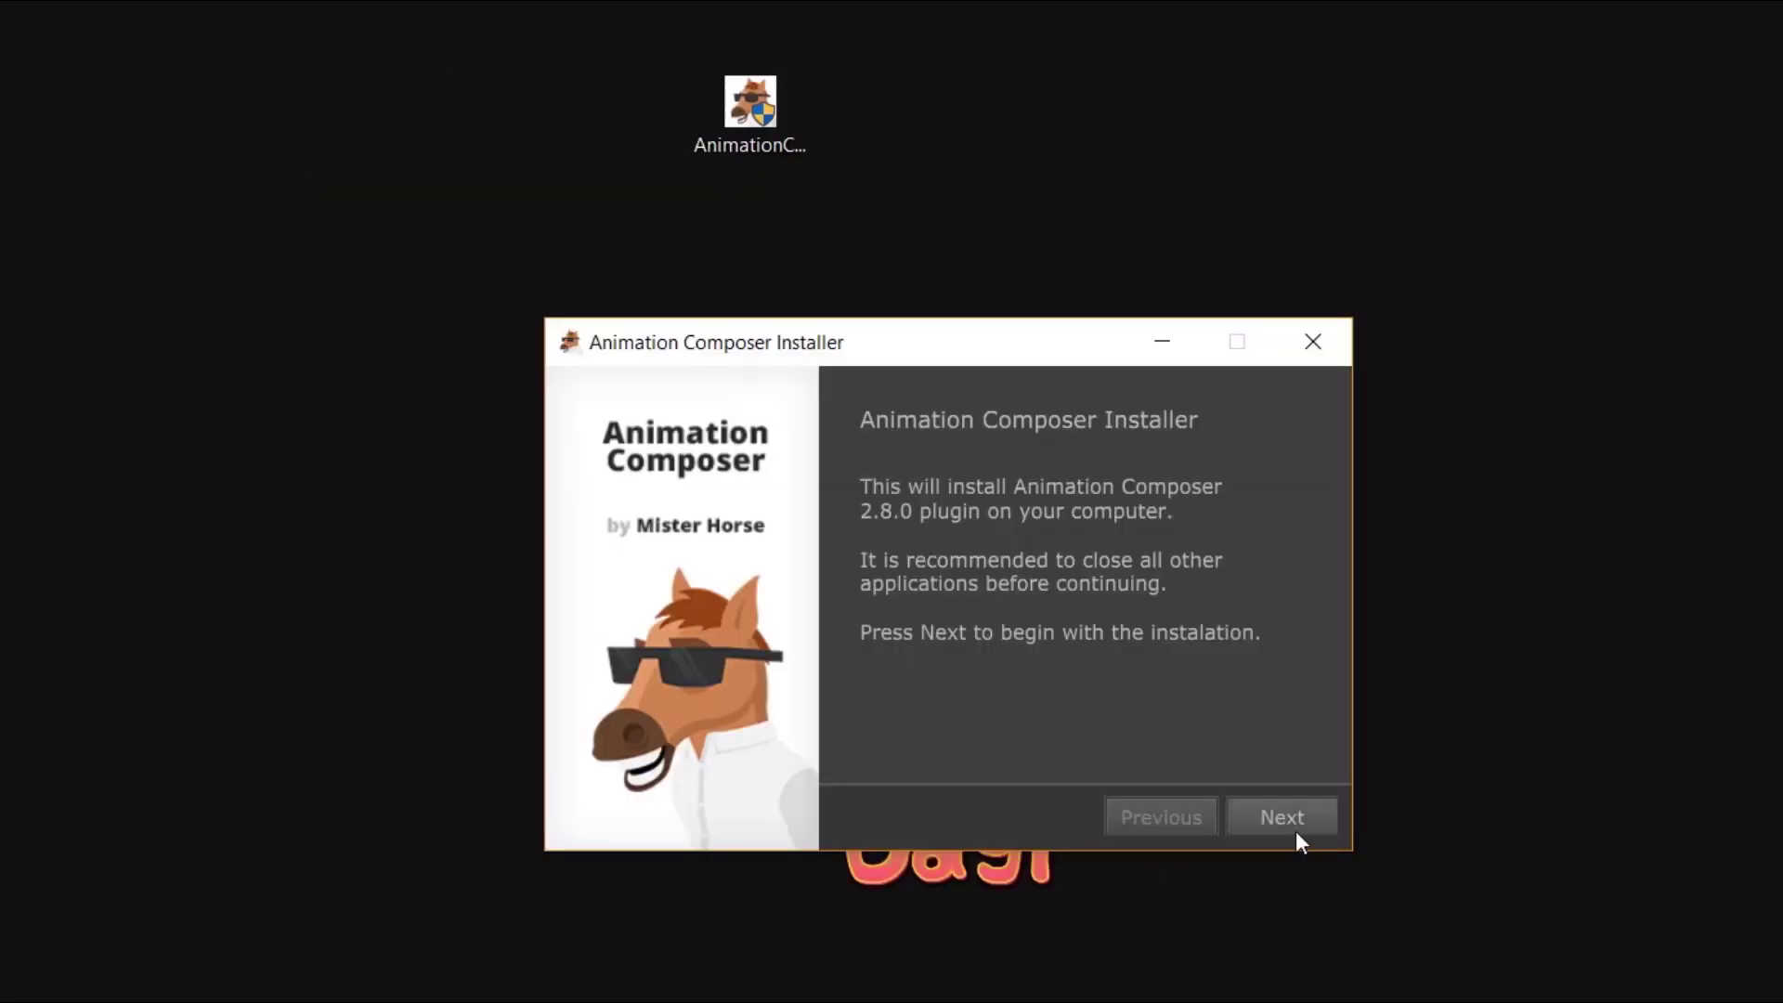
left_click(1286, 819)
Step: Accept the license and install Animation Composer for After Effects CC
left_click(1275, 827)
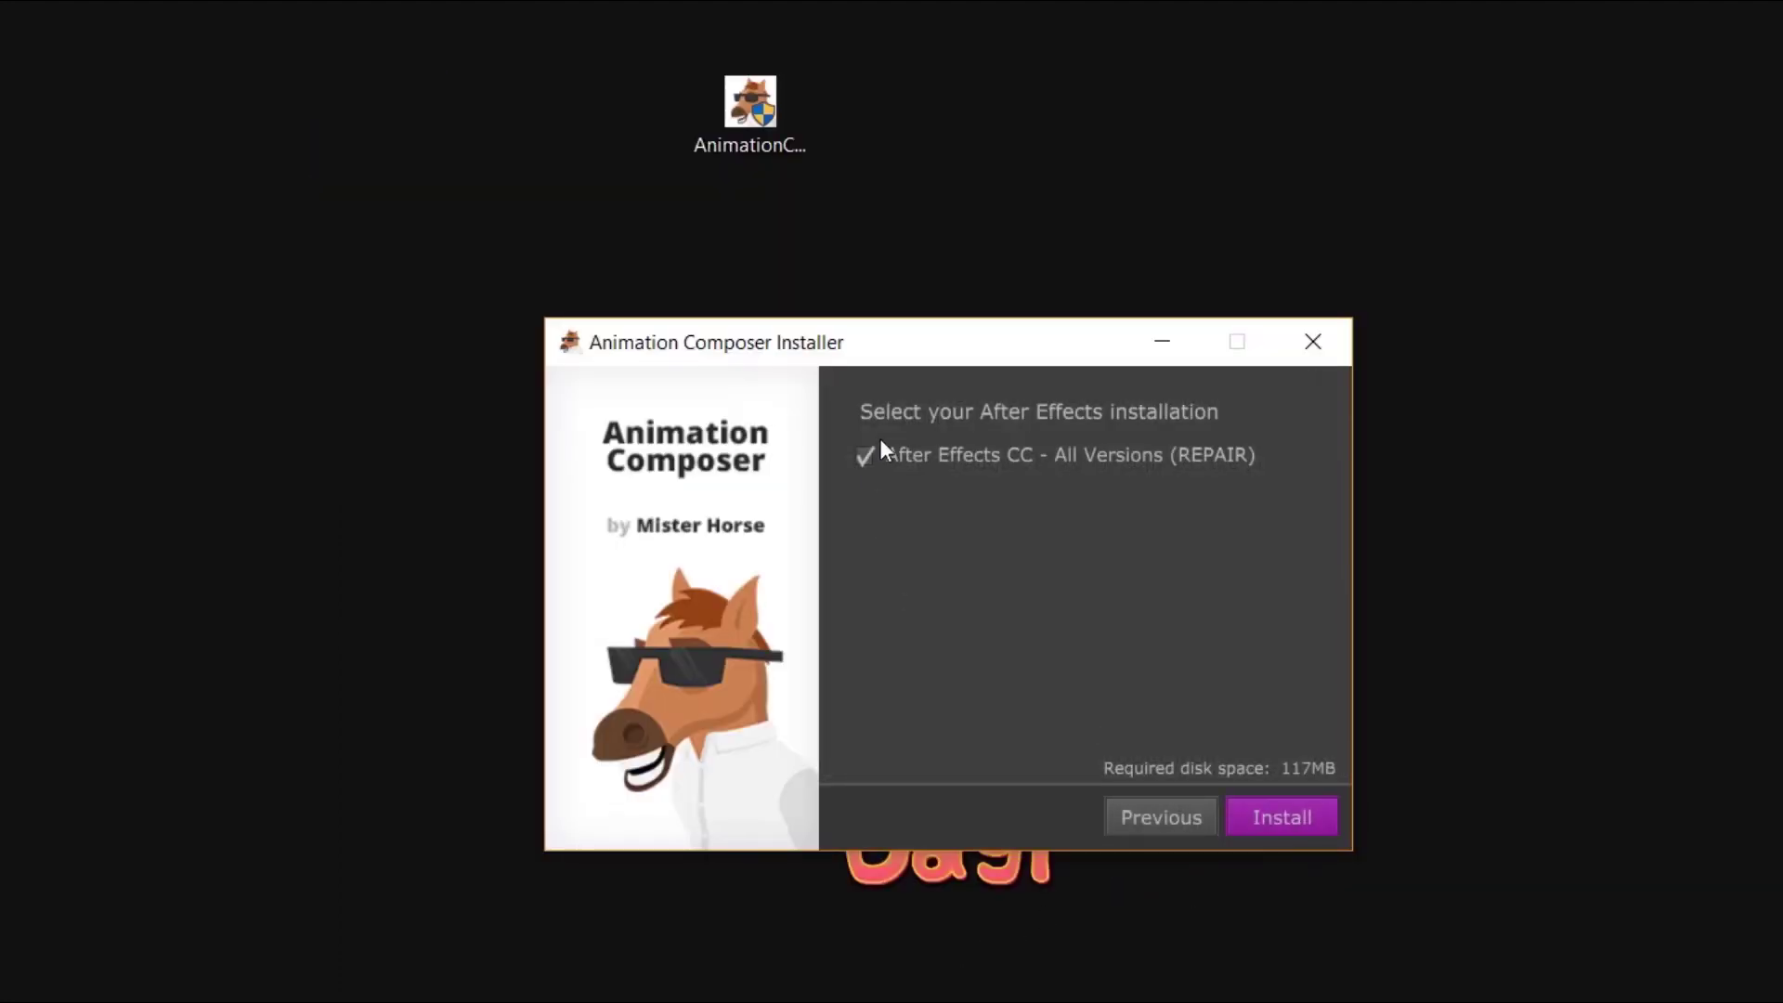
left_click(1282, 817)
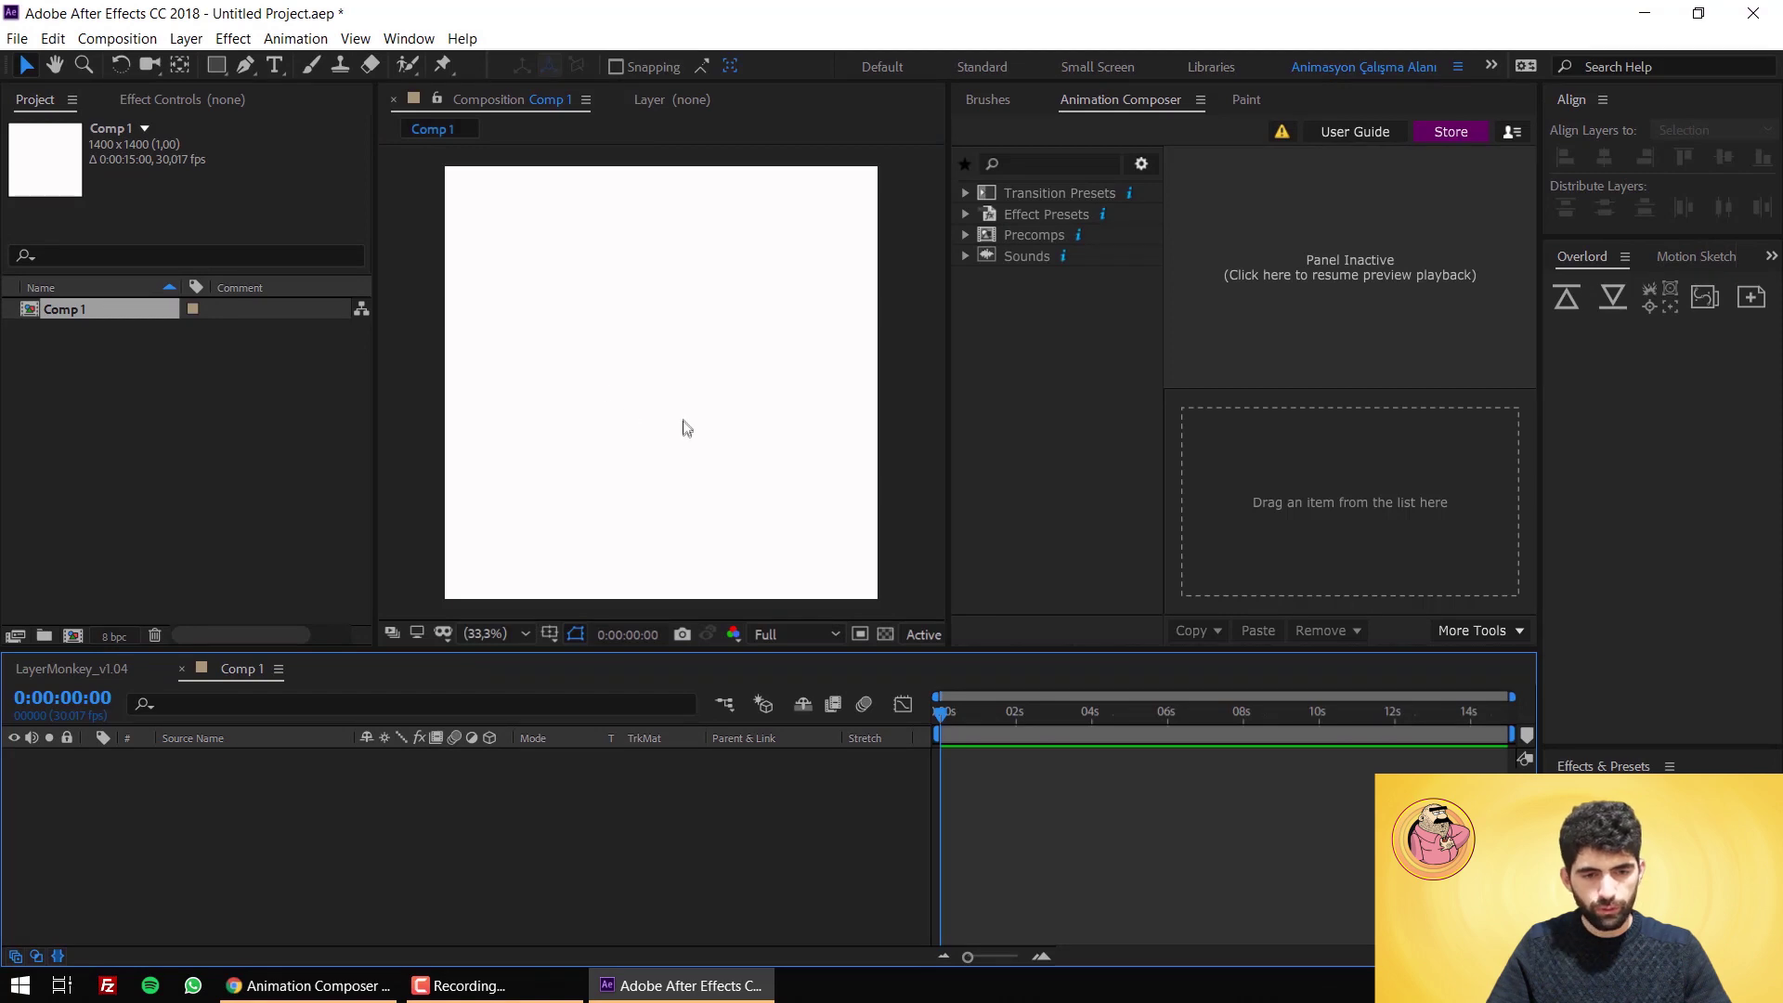
Step: Start a new text layer in the Comp 1 viewer with Caps Lock on for the 'Tasarımcı Dayı' title
left_click(650, 399)
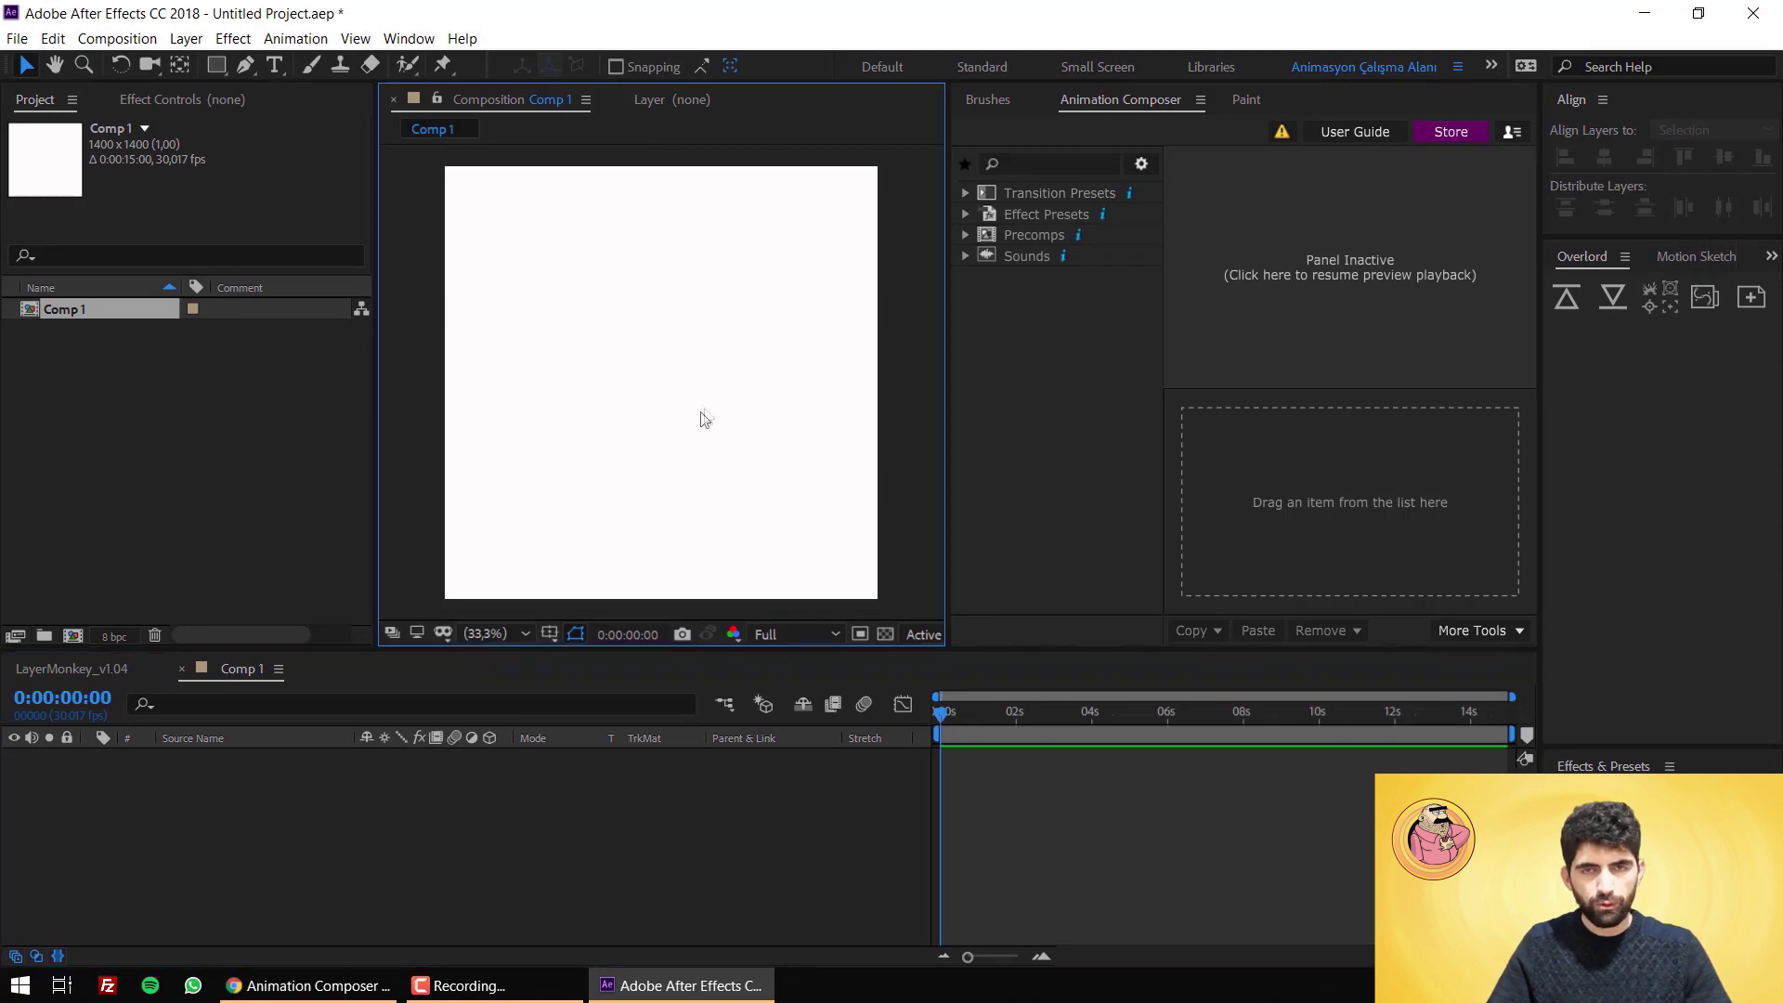
left_click(278, 68)
left_click(551, 319)
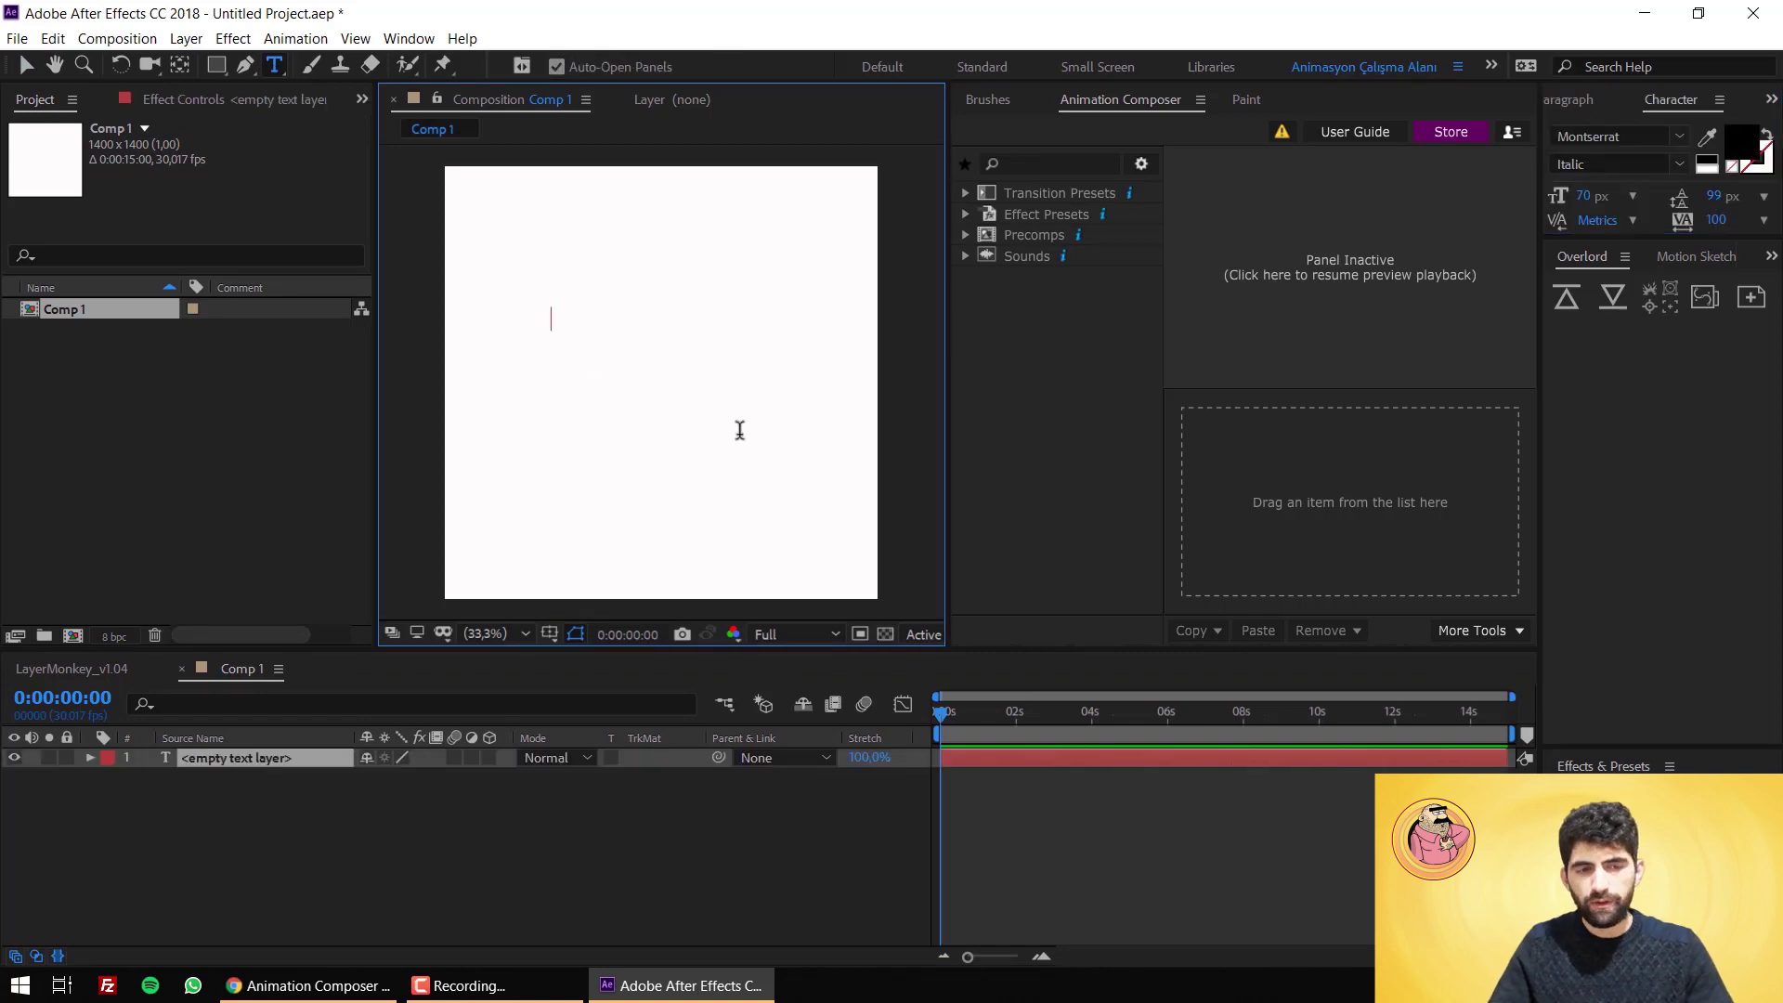
key("Caps_Lock")
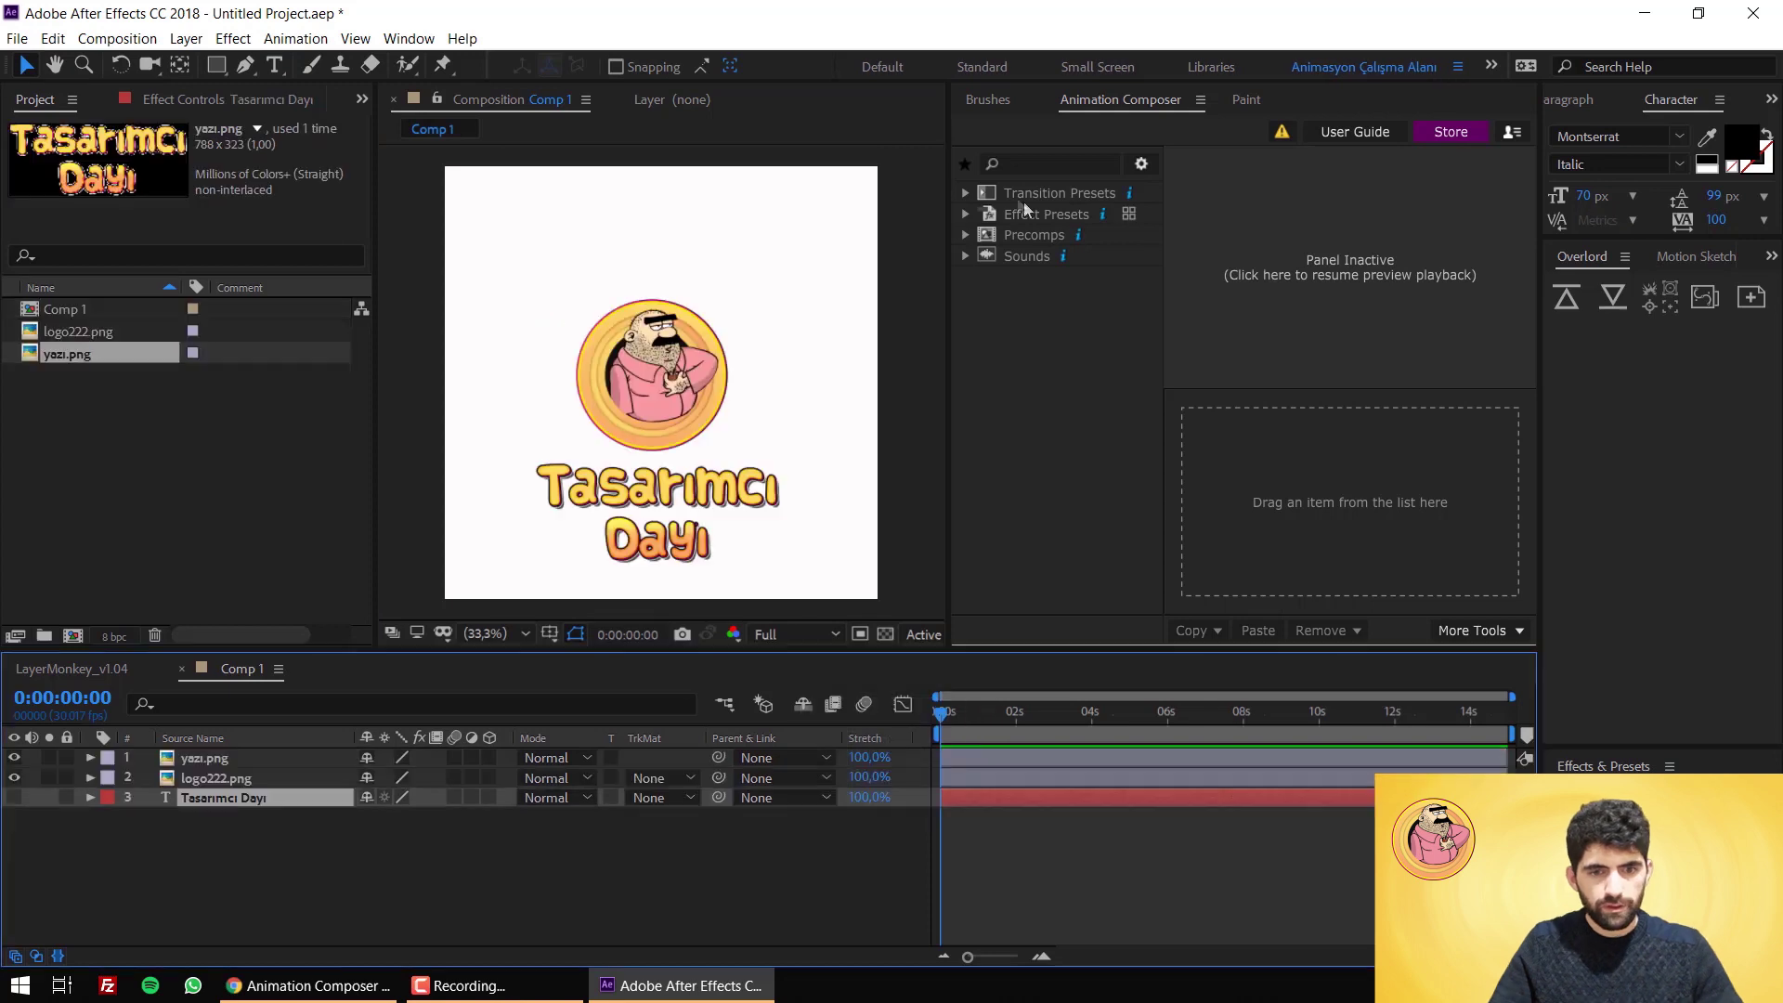
Step: Expand the transition preset categories and add the Animation Composer - Transition Shifter panel
left_click(964, 192)
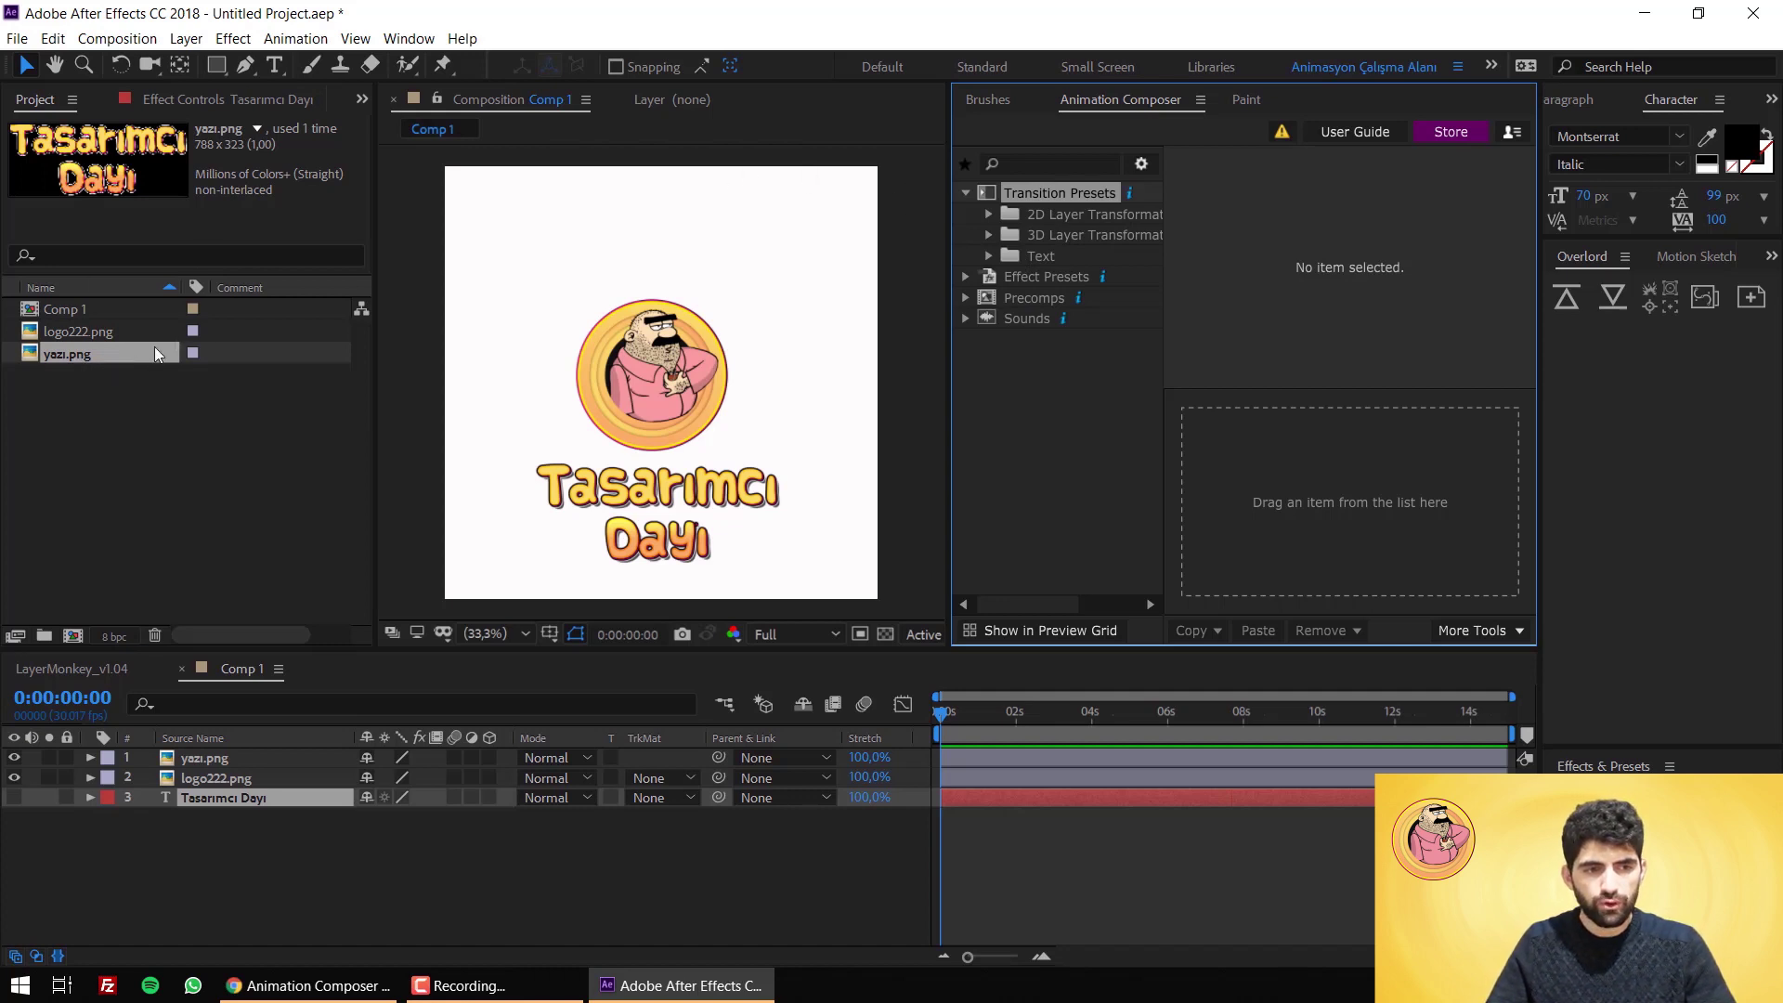
left_click(409, 38)
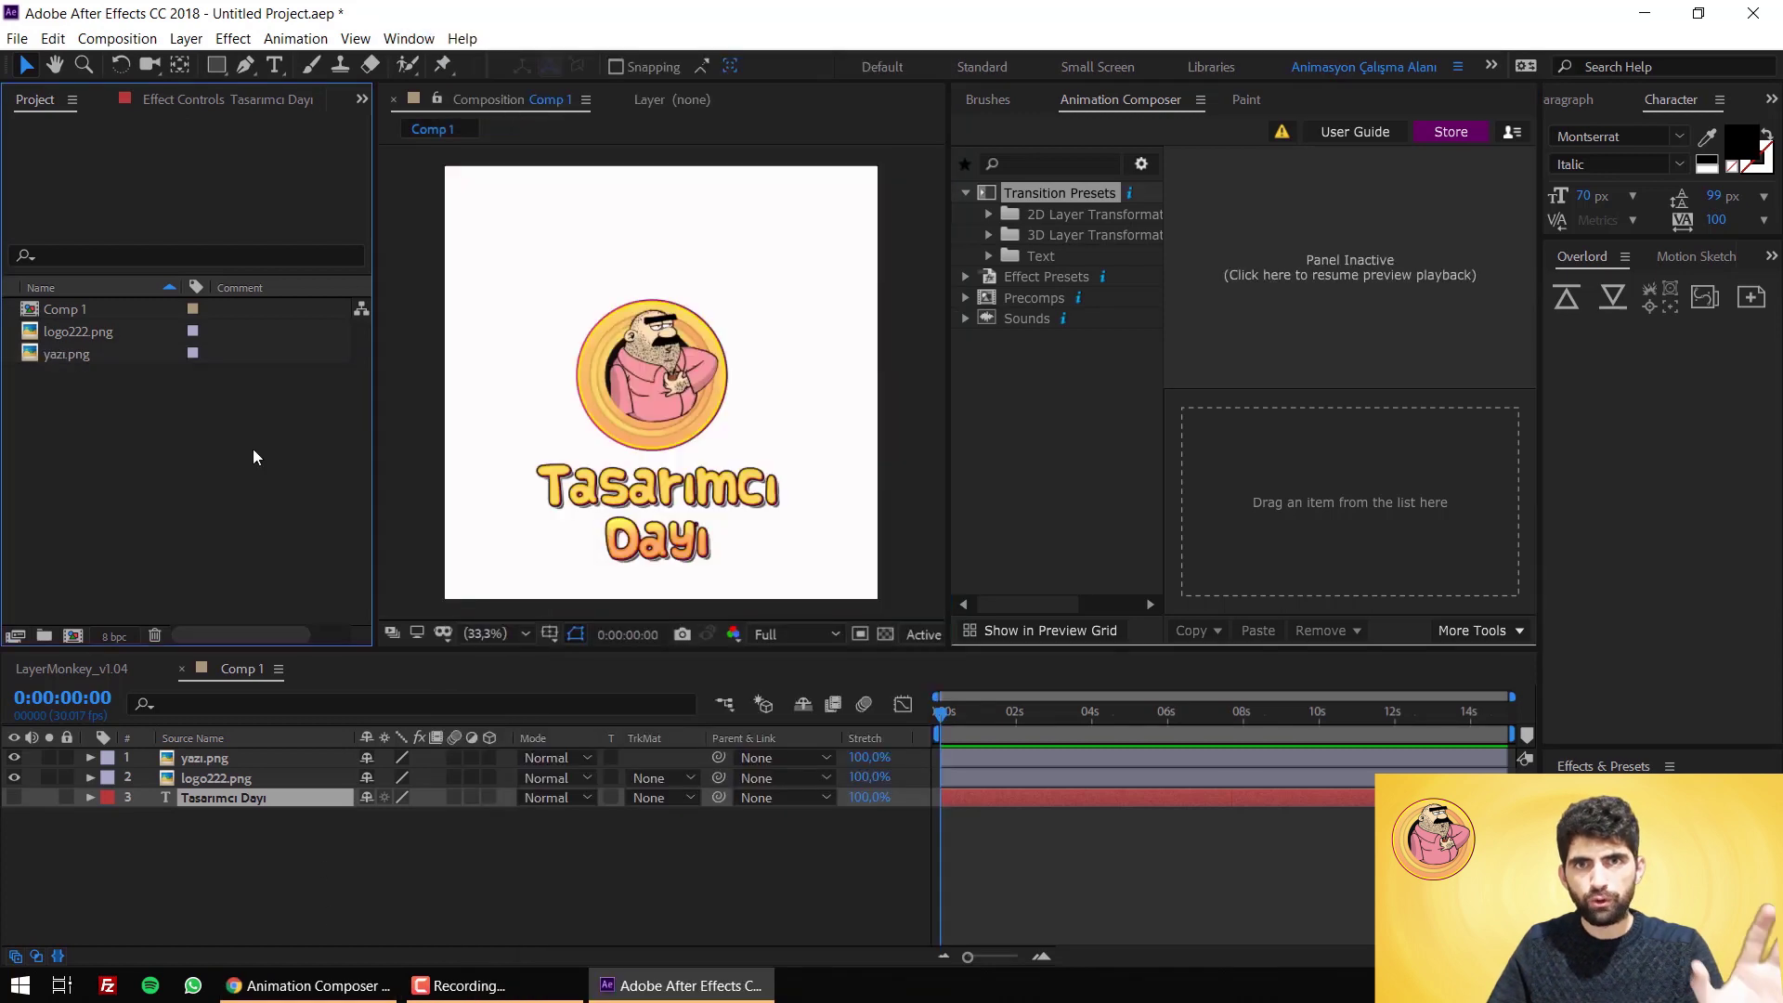
left_click(252, 449)
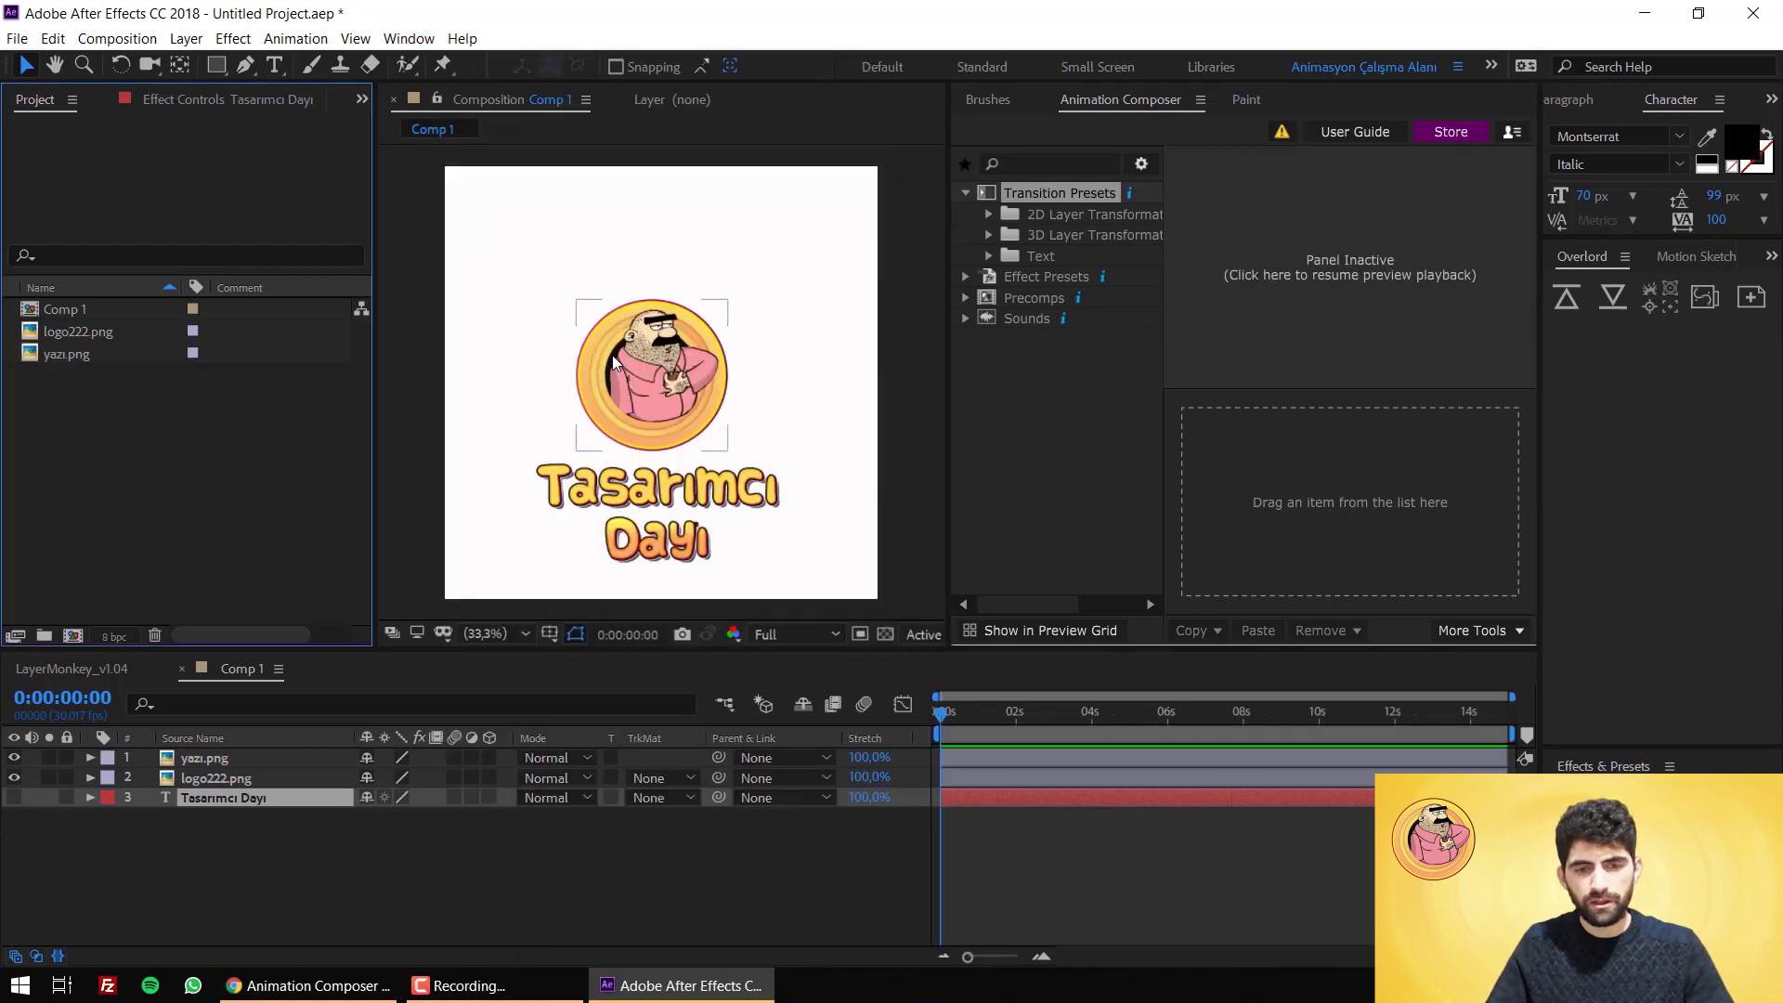
Step: Select the logo222.png layer and expand the 2D Layer Transformations presets
left_click(1027, 257)
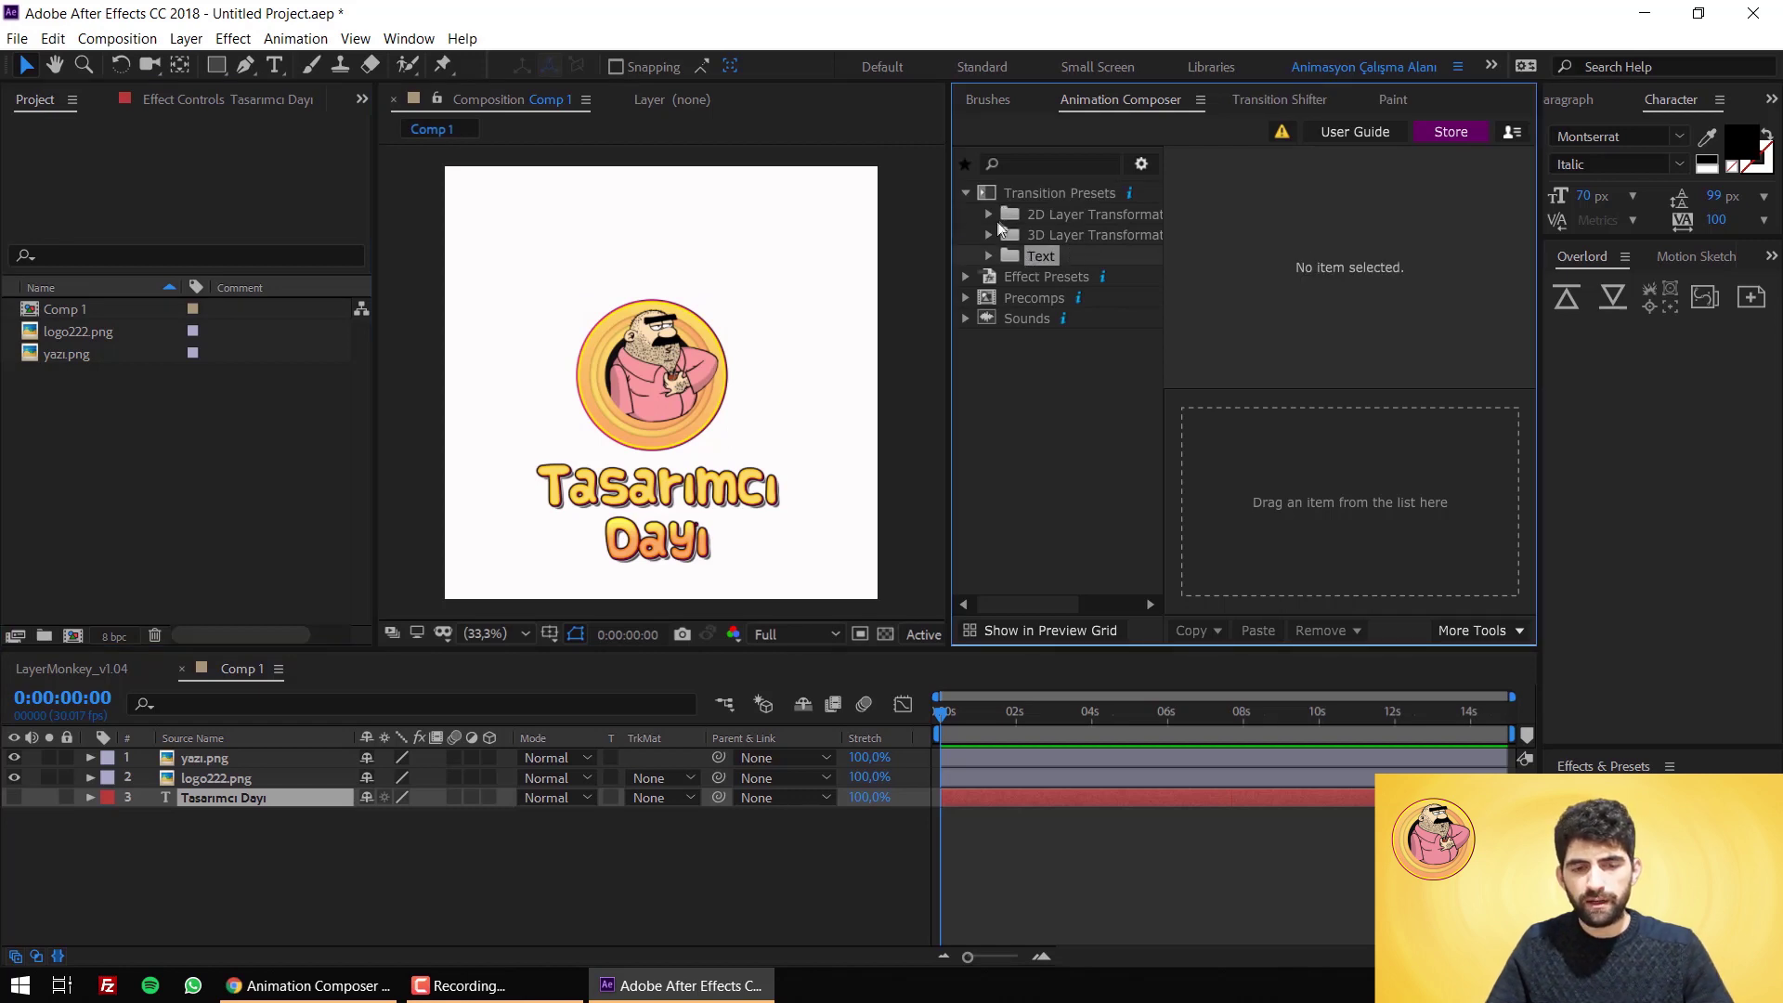
left_click(641, 390)
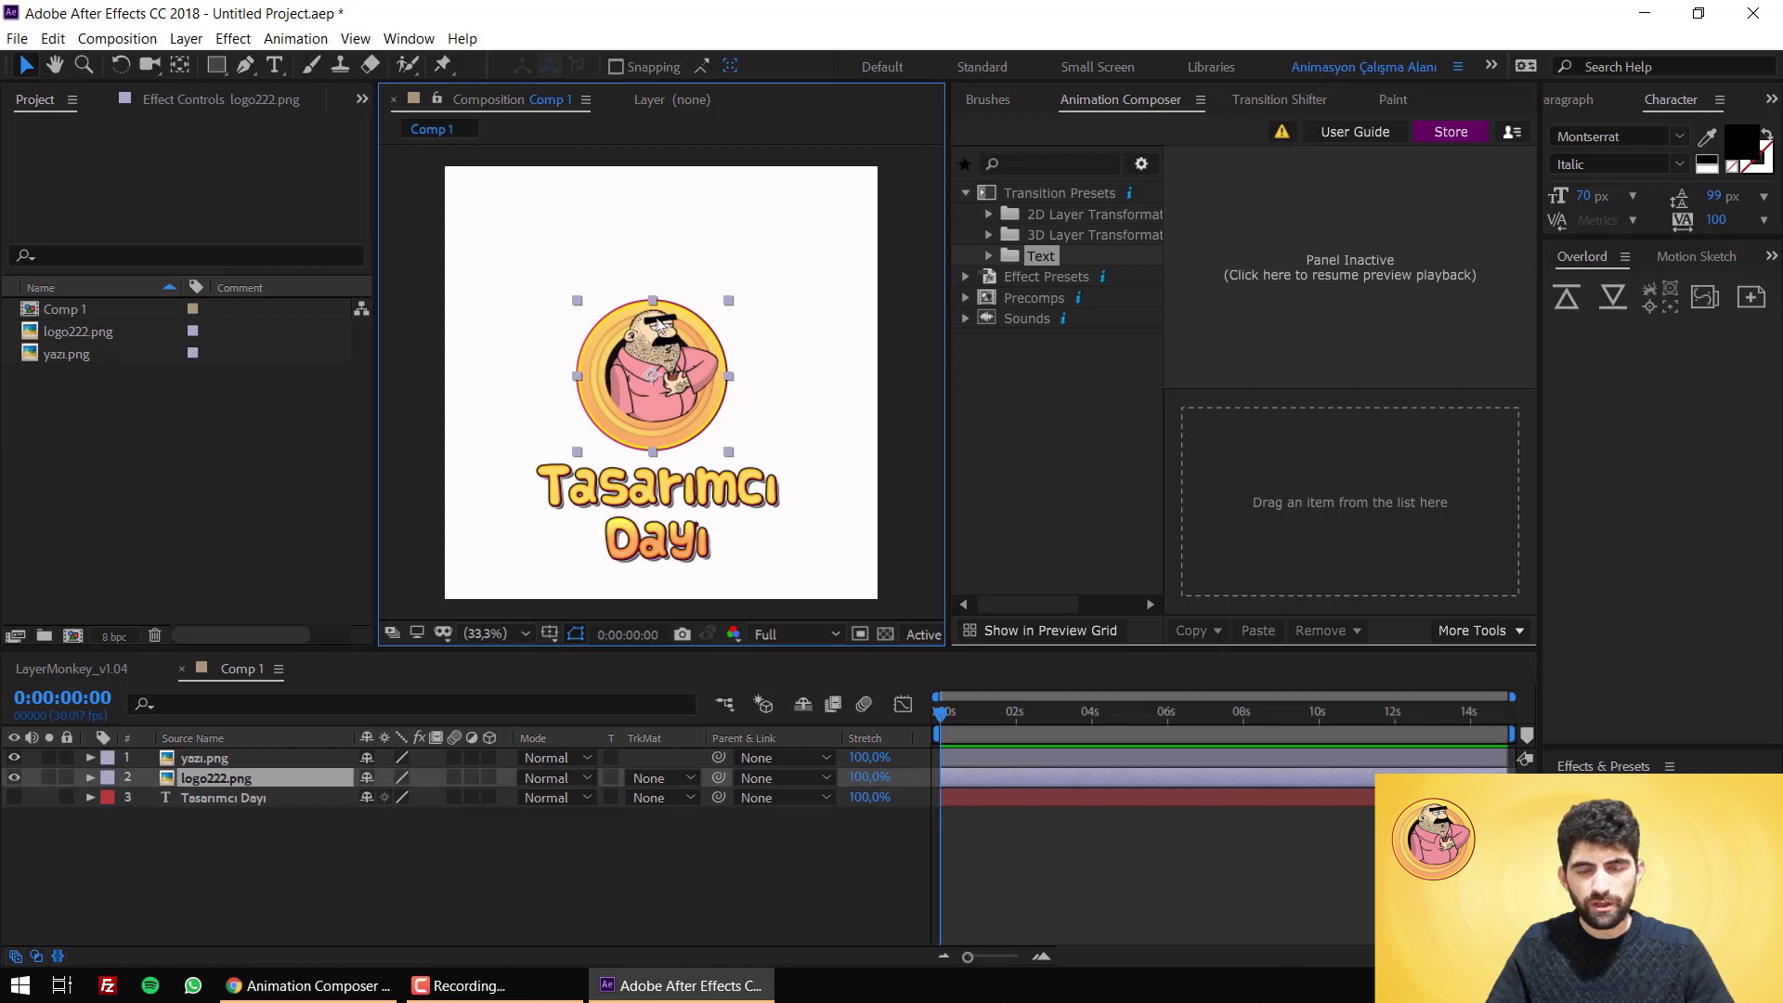
left_click(989, 215)
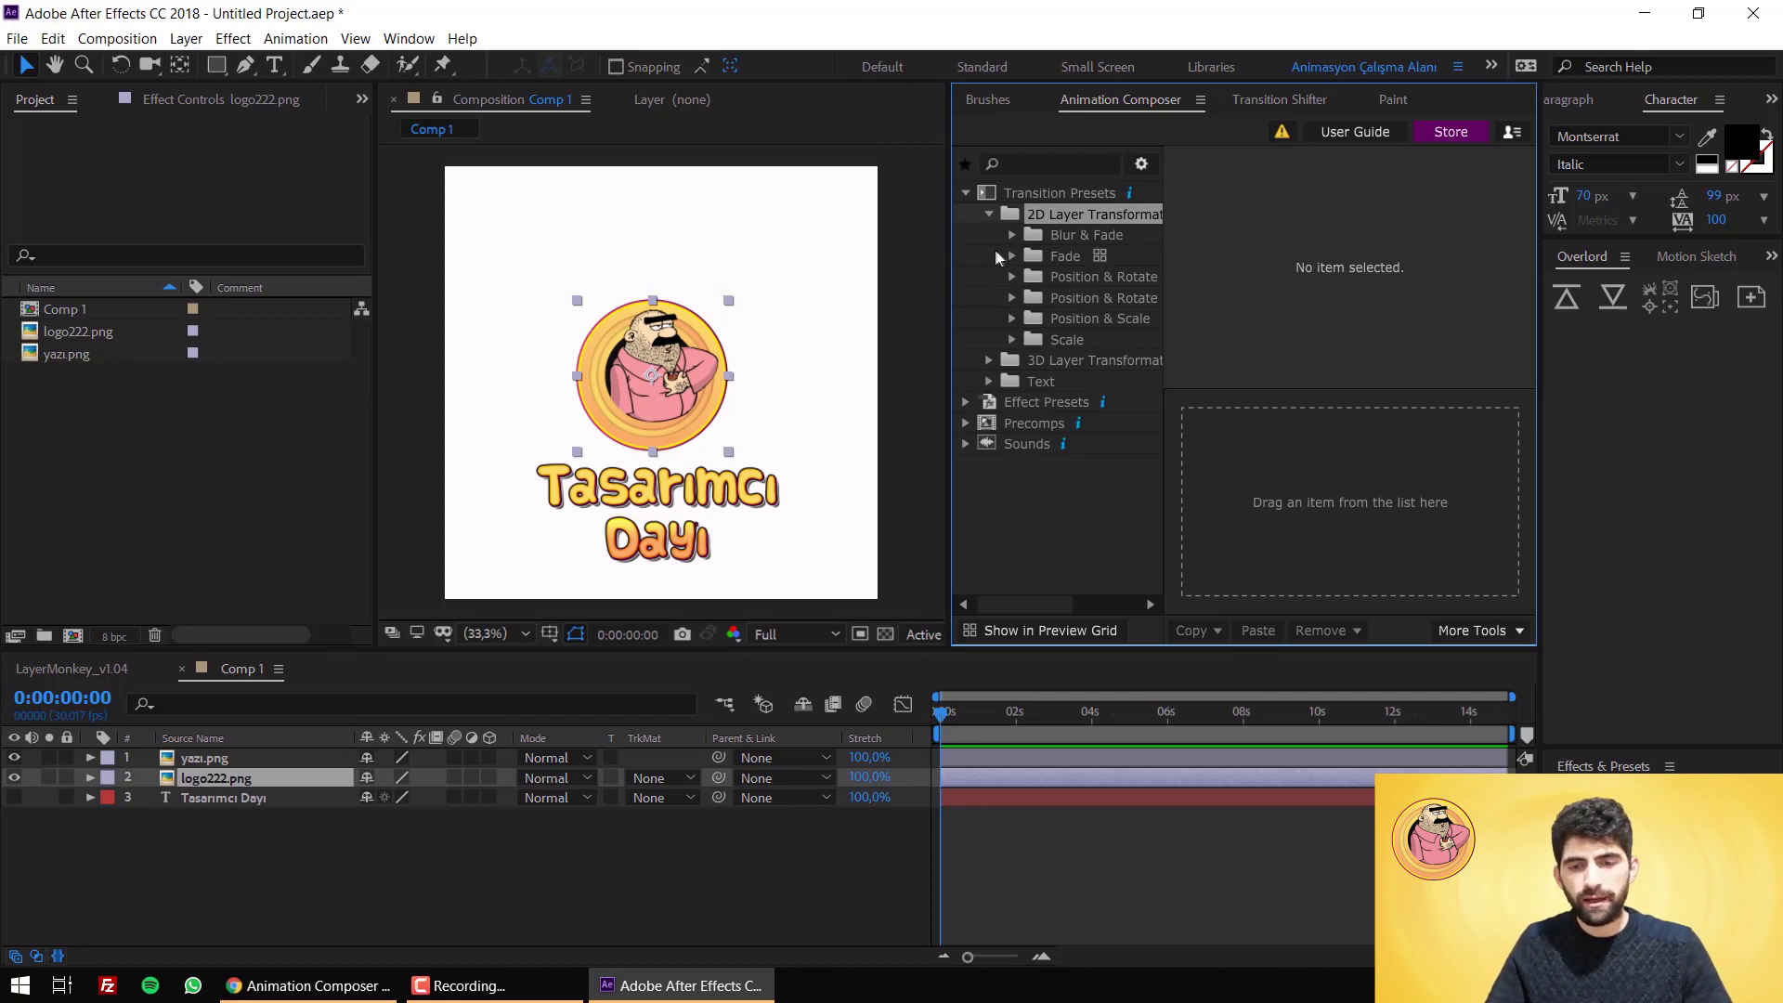
Step: Preview the Gaussian Blur, Fade Cubic In and Ease Position & Rotate transitions
left_click(1011, 236)
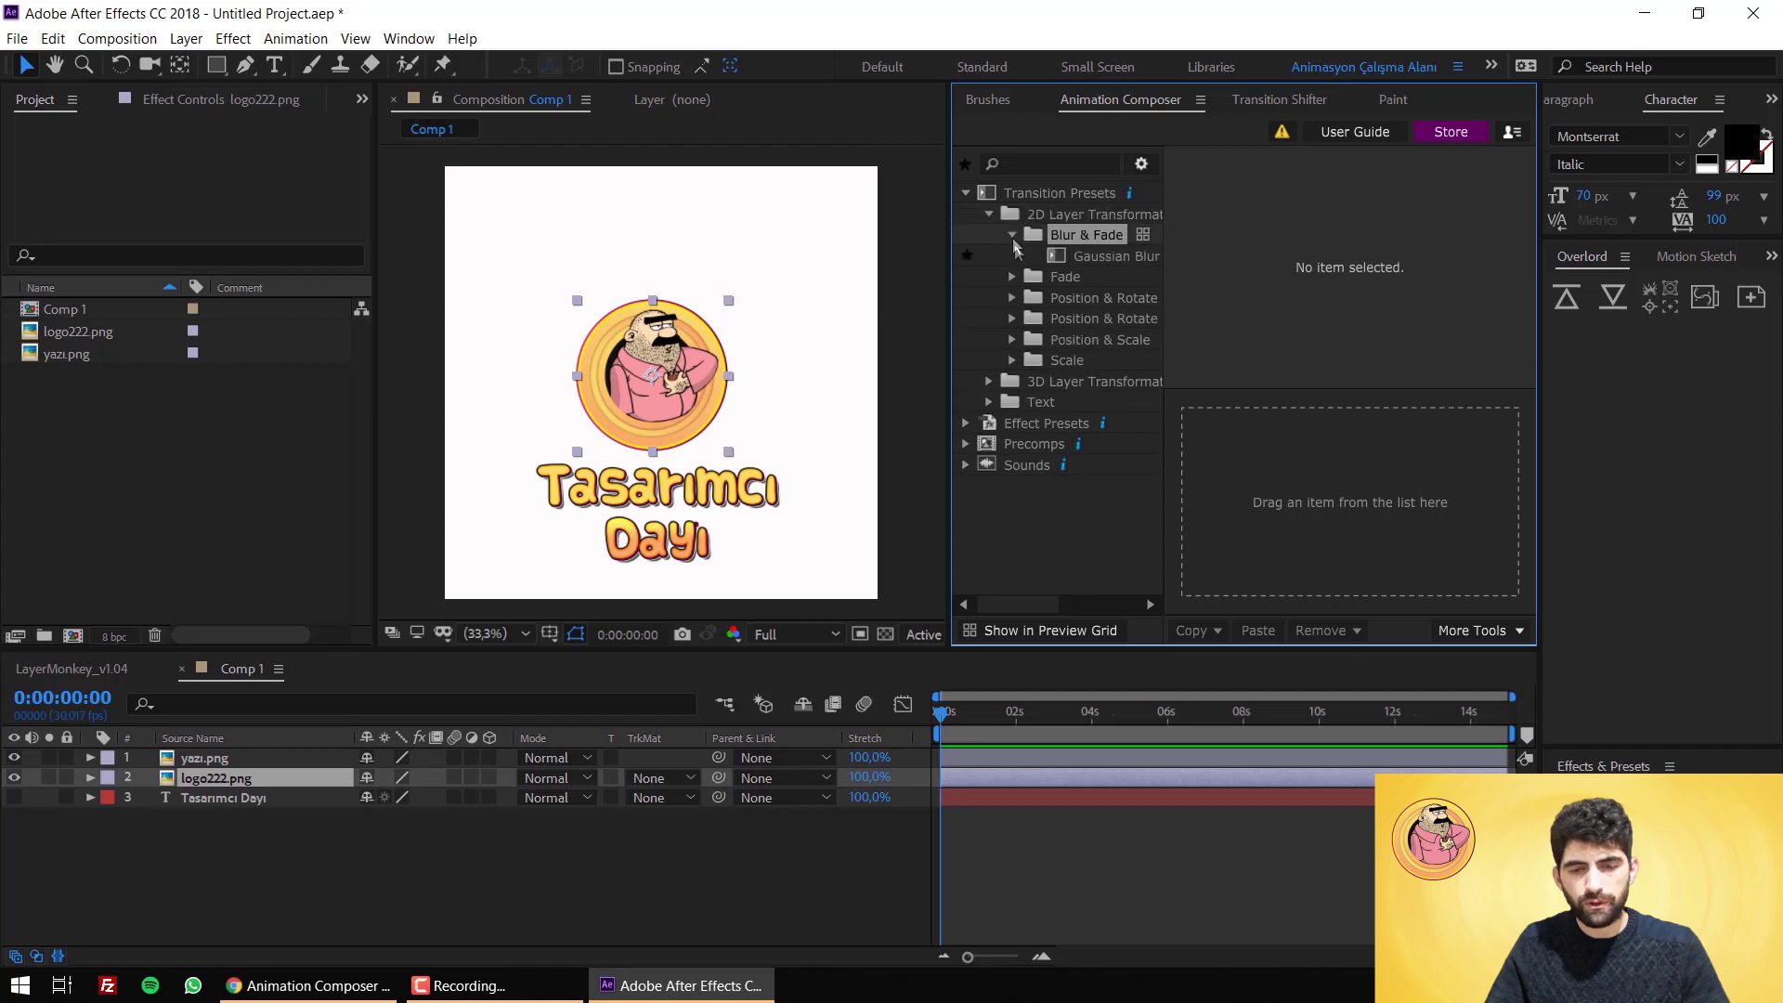
left_click(1087, 258)
left_click(1012, 277)
left_click(1115, 297)
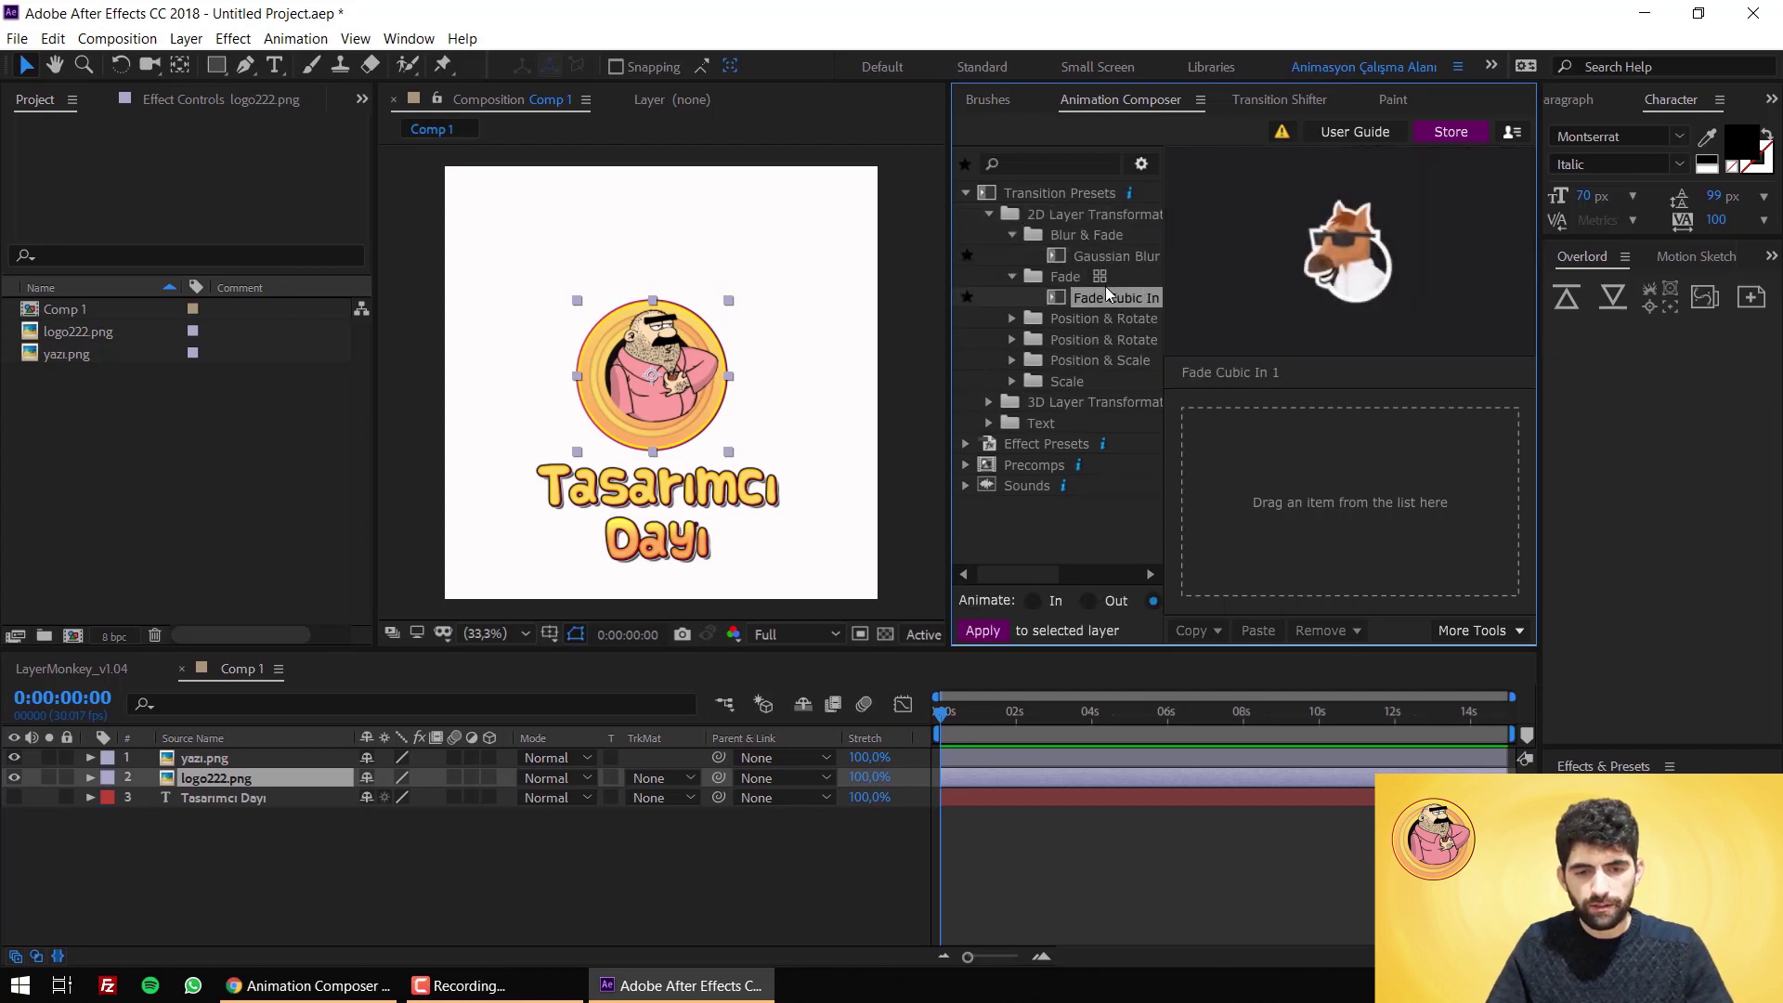
left_click(1013, 319)
left_click(1101, 340)
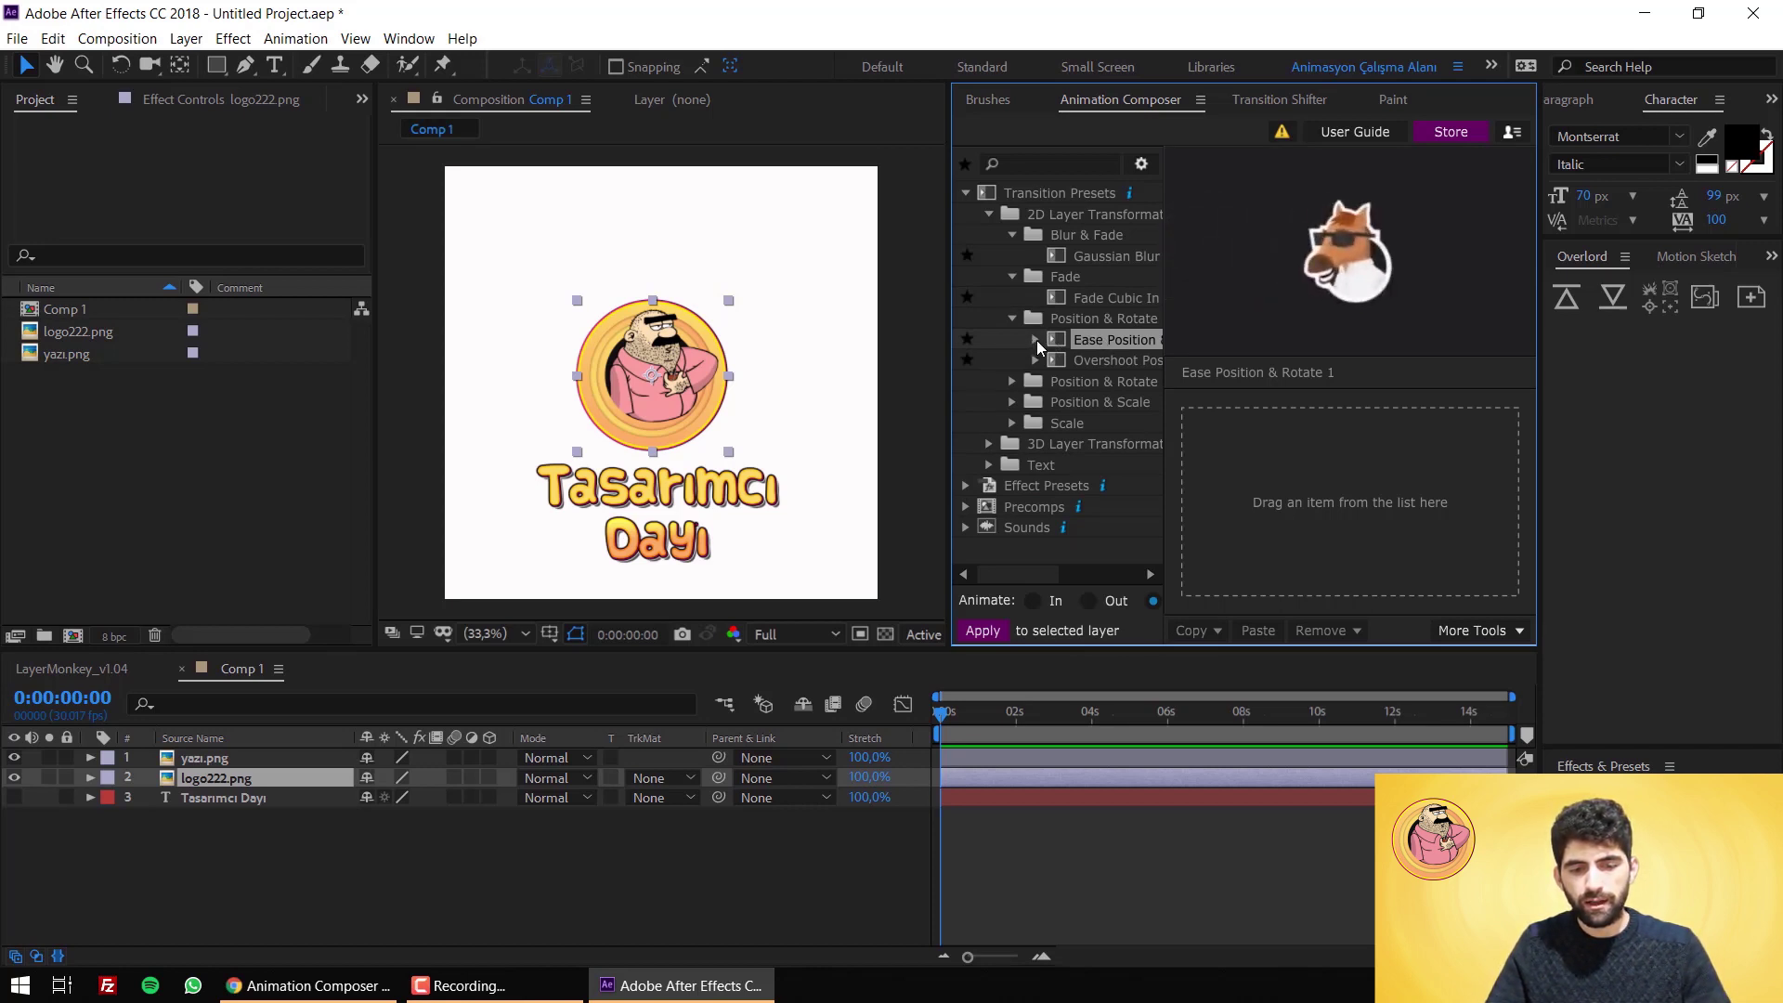
Step: Compare the Bottom, Left, Right and Top variants of Ease Position & Rotate and drag Bottom to apply it
left_click(1036, 339)
left_click(1113, 360)
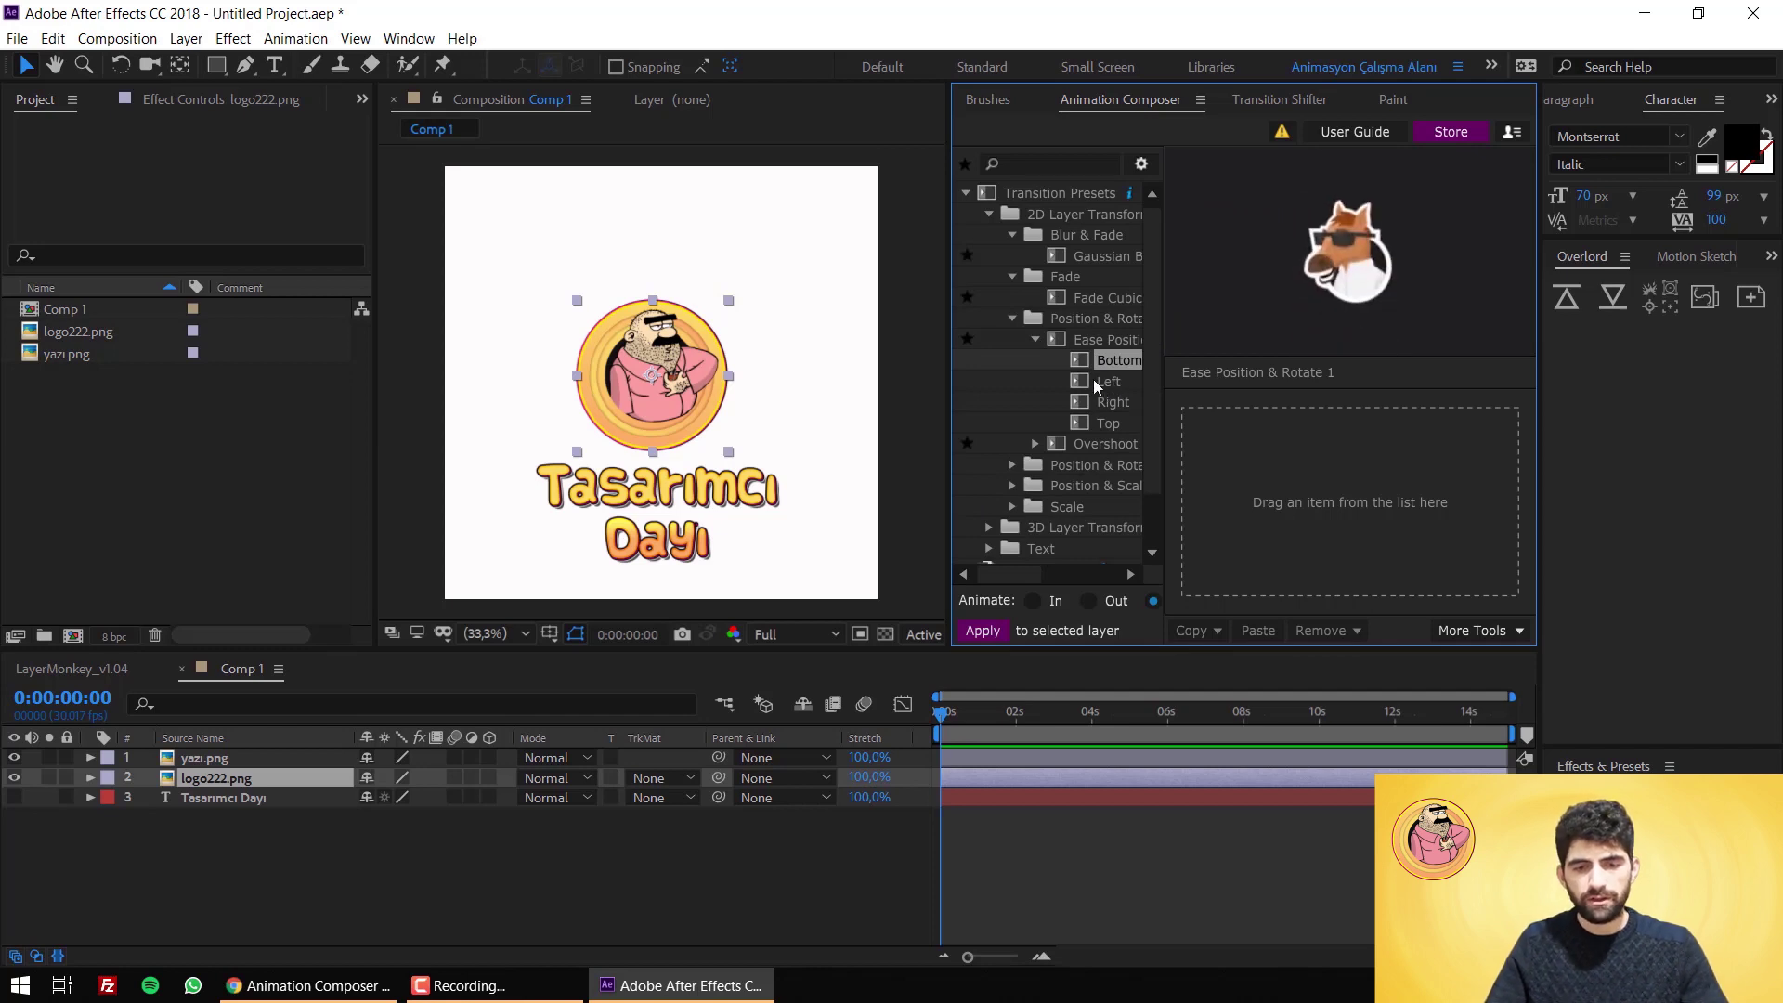
left_click(1090, 381)
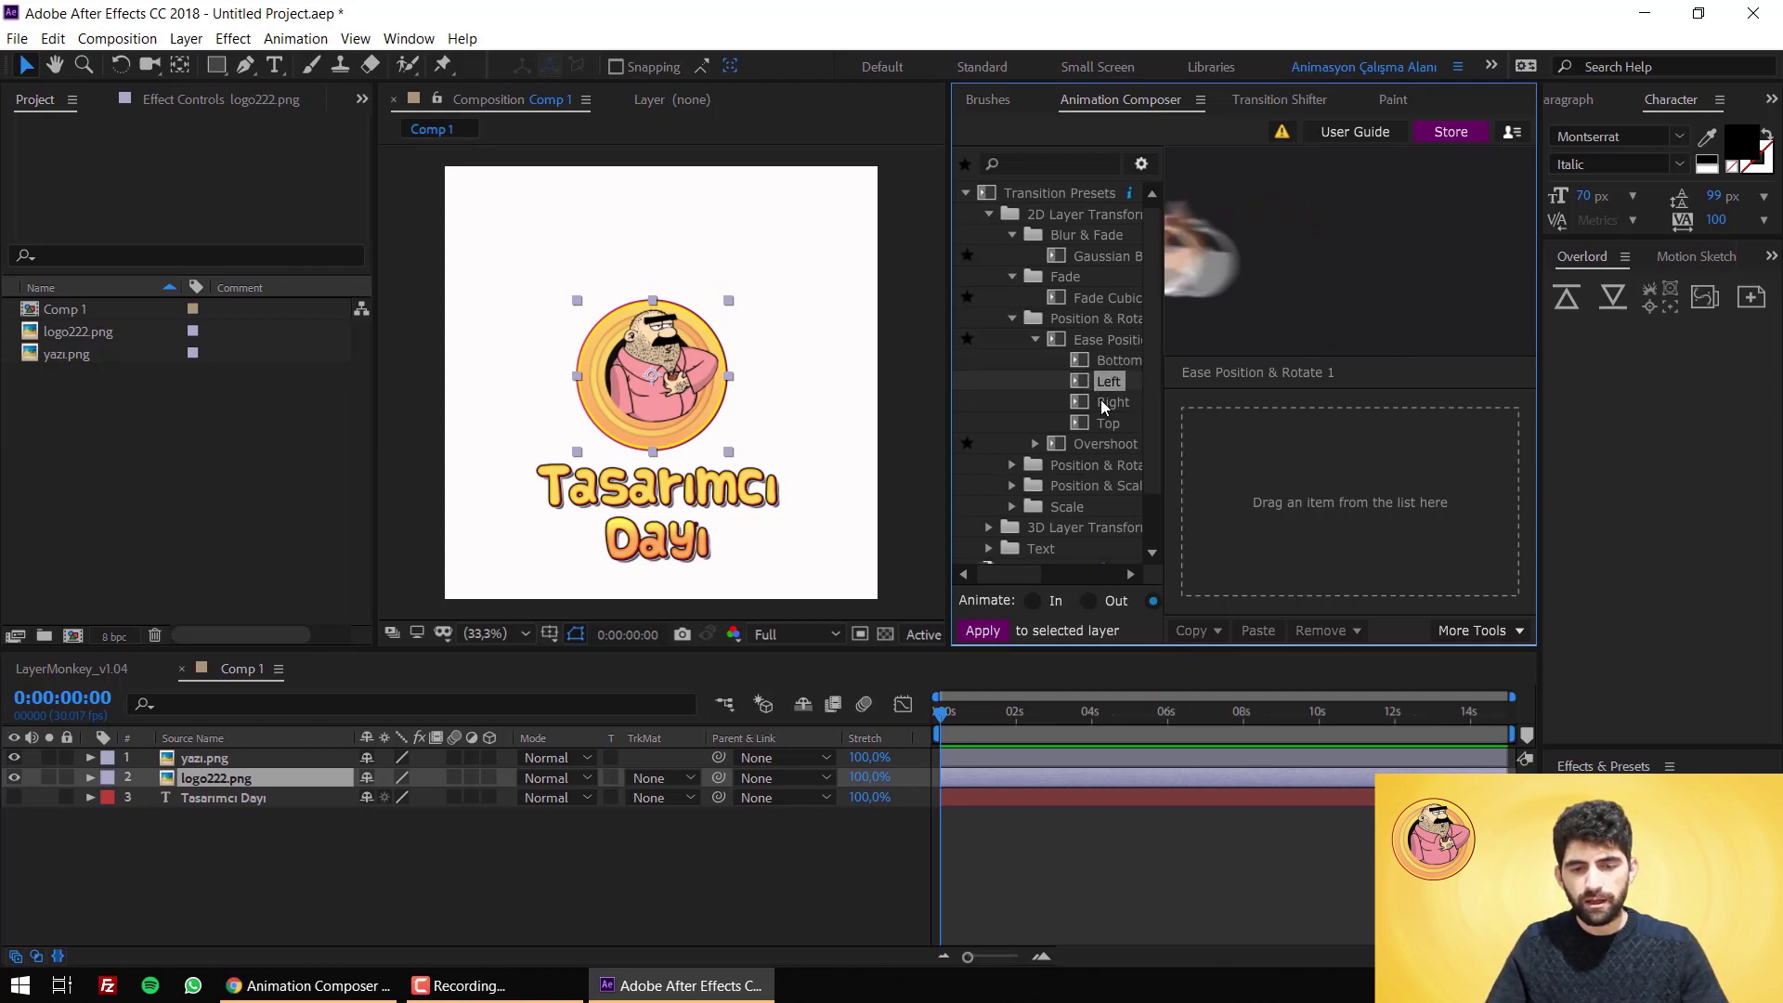
left_click(1106, 405)
left_click(1106, 425)
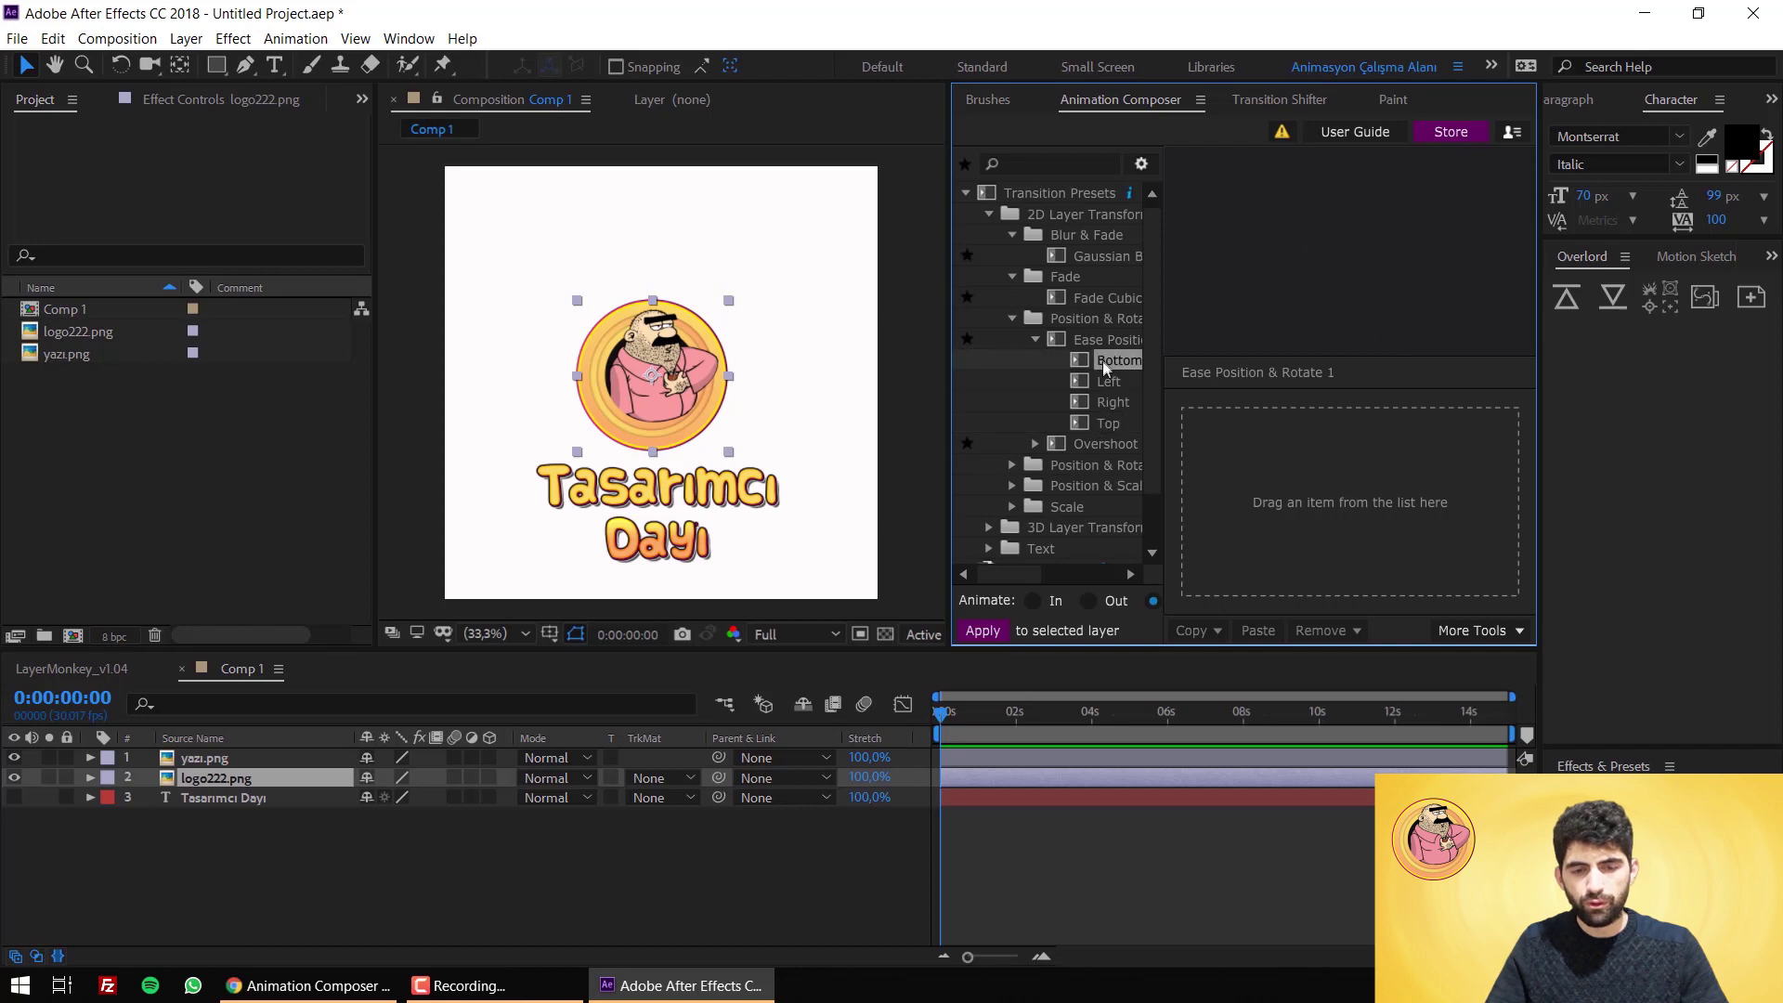
mouse_move(1112, 366)
left_mouse_down()
mouse_move(1096, 371)
mouse_move(1259, 562)
mouse_move(1273, 520)
mouse_move(1459, 510)
mouse_move(1529, 485)
mouse_move(958, 762)
left_mouse_up()
Step: Shorten the yazı.png layer and apply Ease Position & Rotate Bottom as its in and out transitions
left_click_drag(1516, 758, 1128, 758)
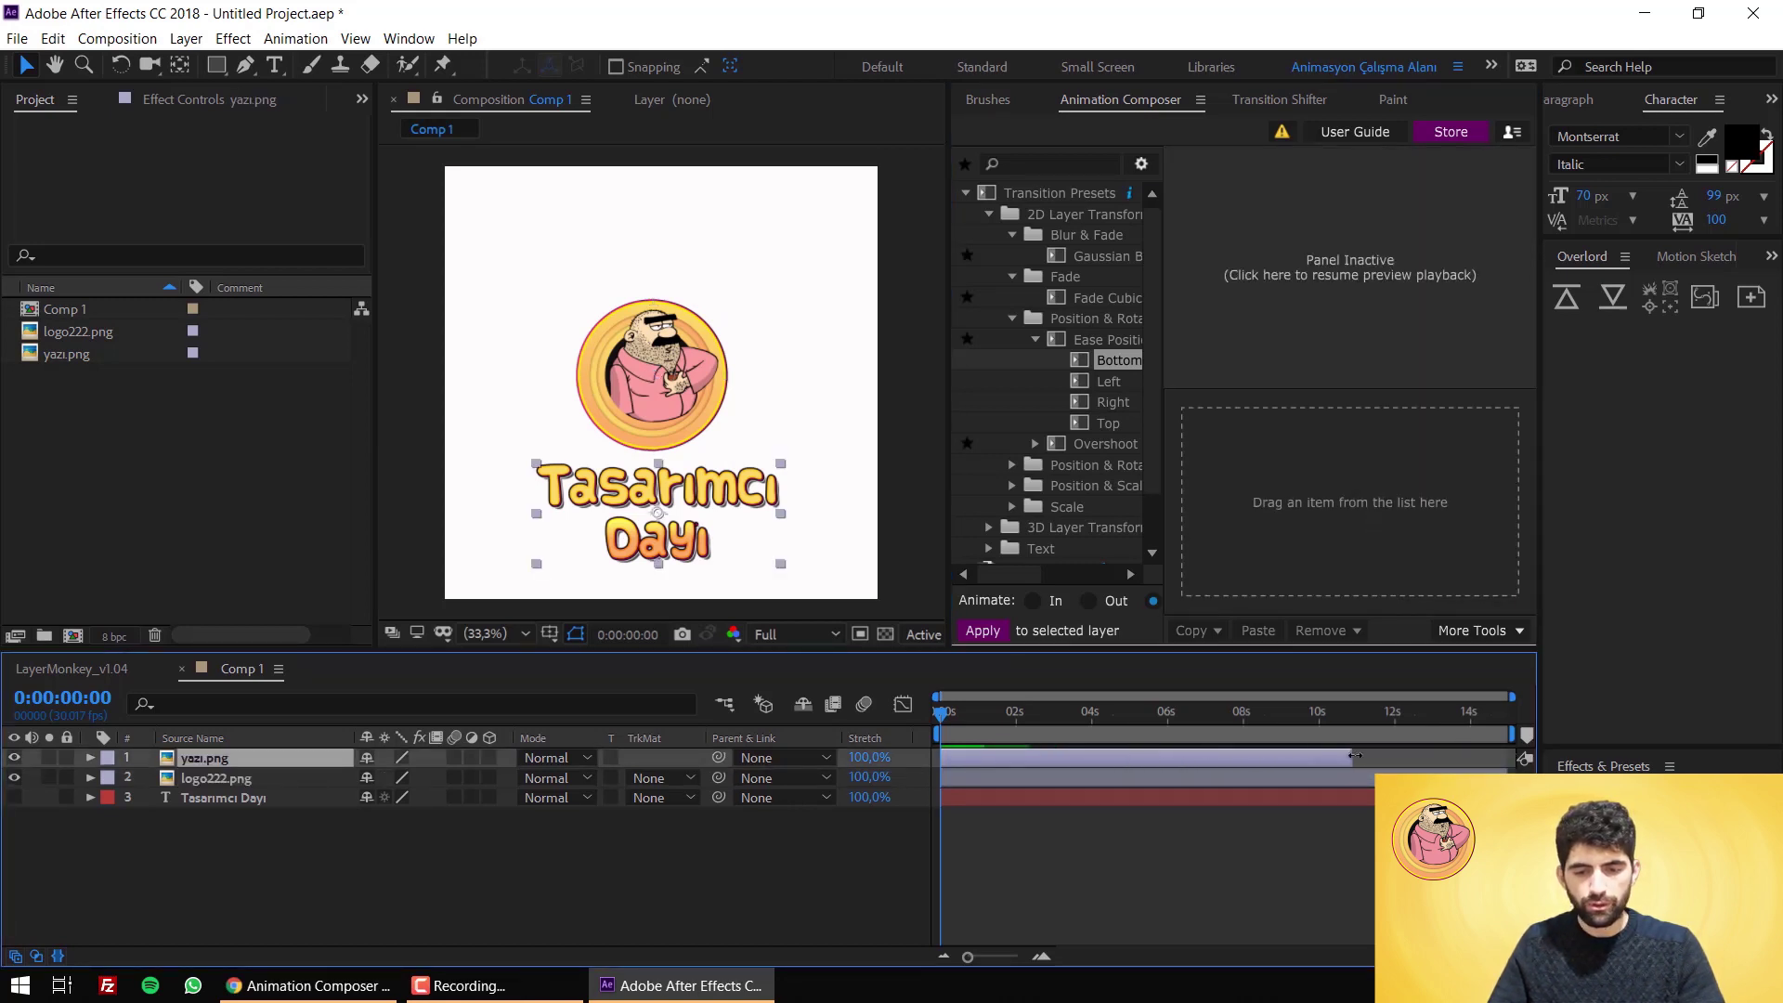
left_click_drag(1355, 756, 1299, 754)
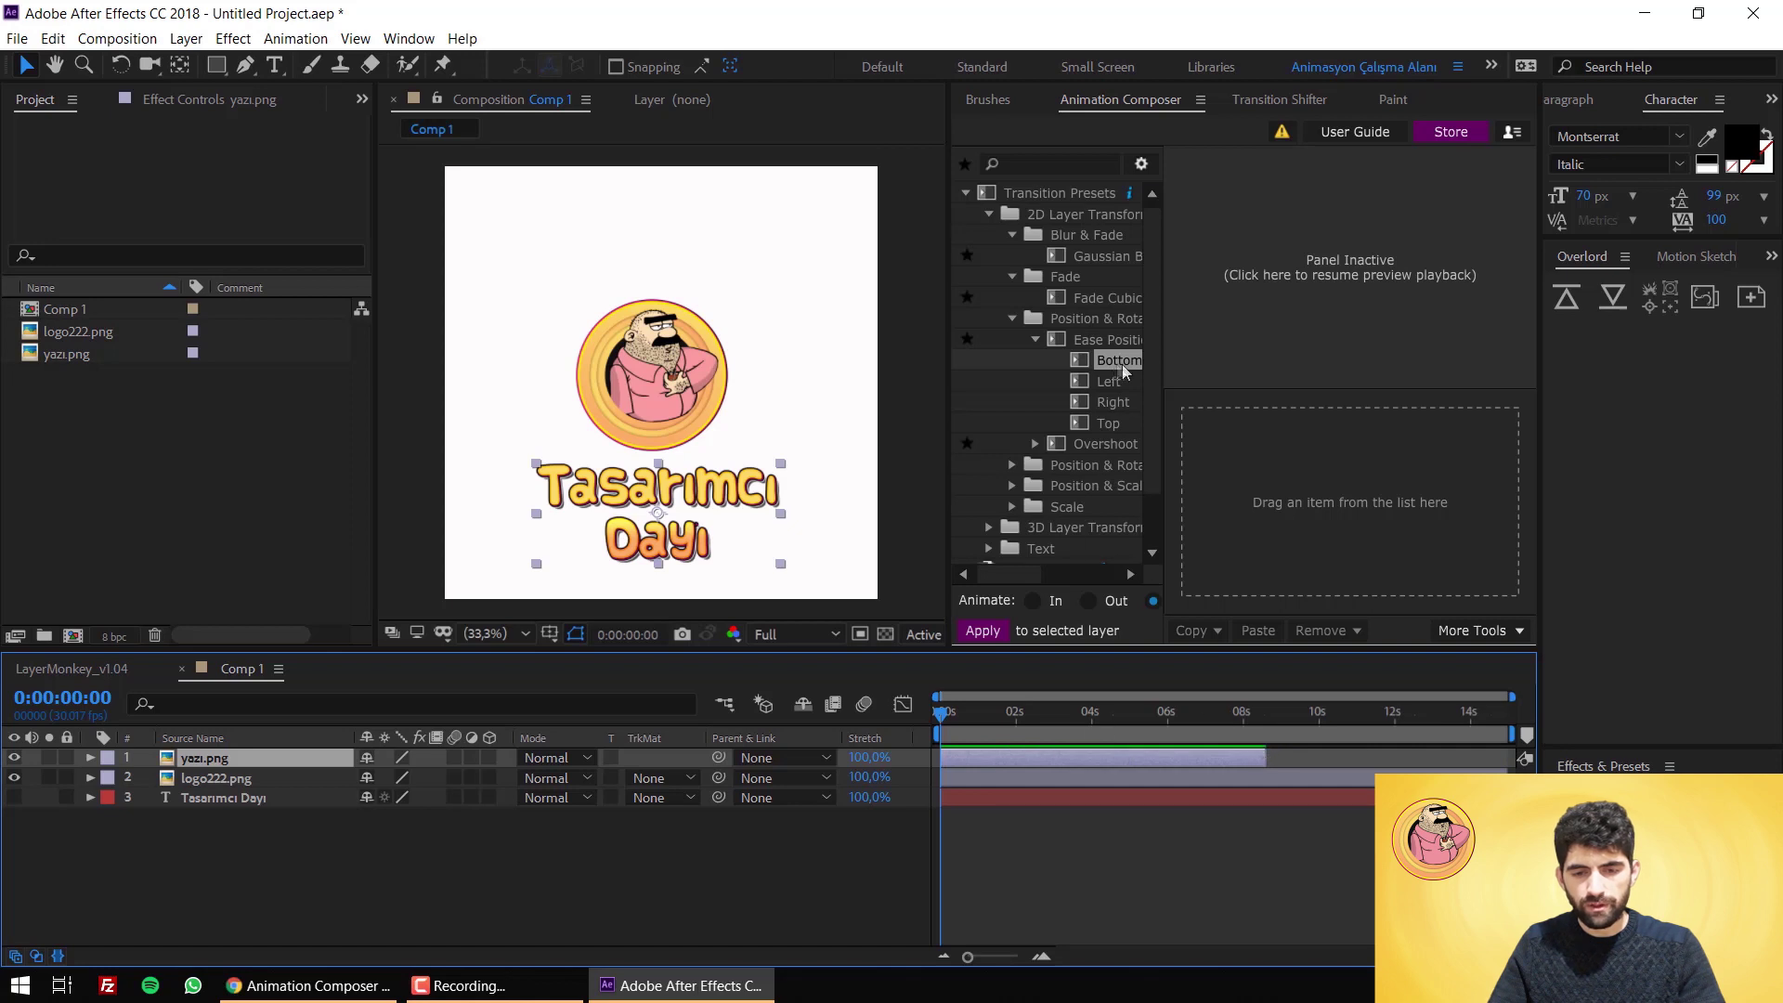
left_click_drag(1124, 369, 984, 774)
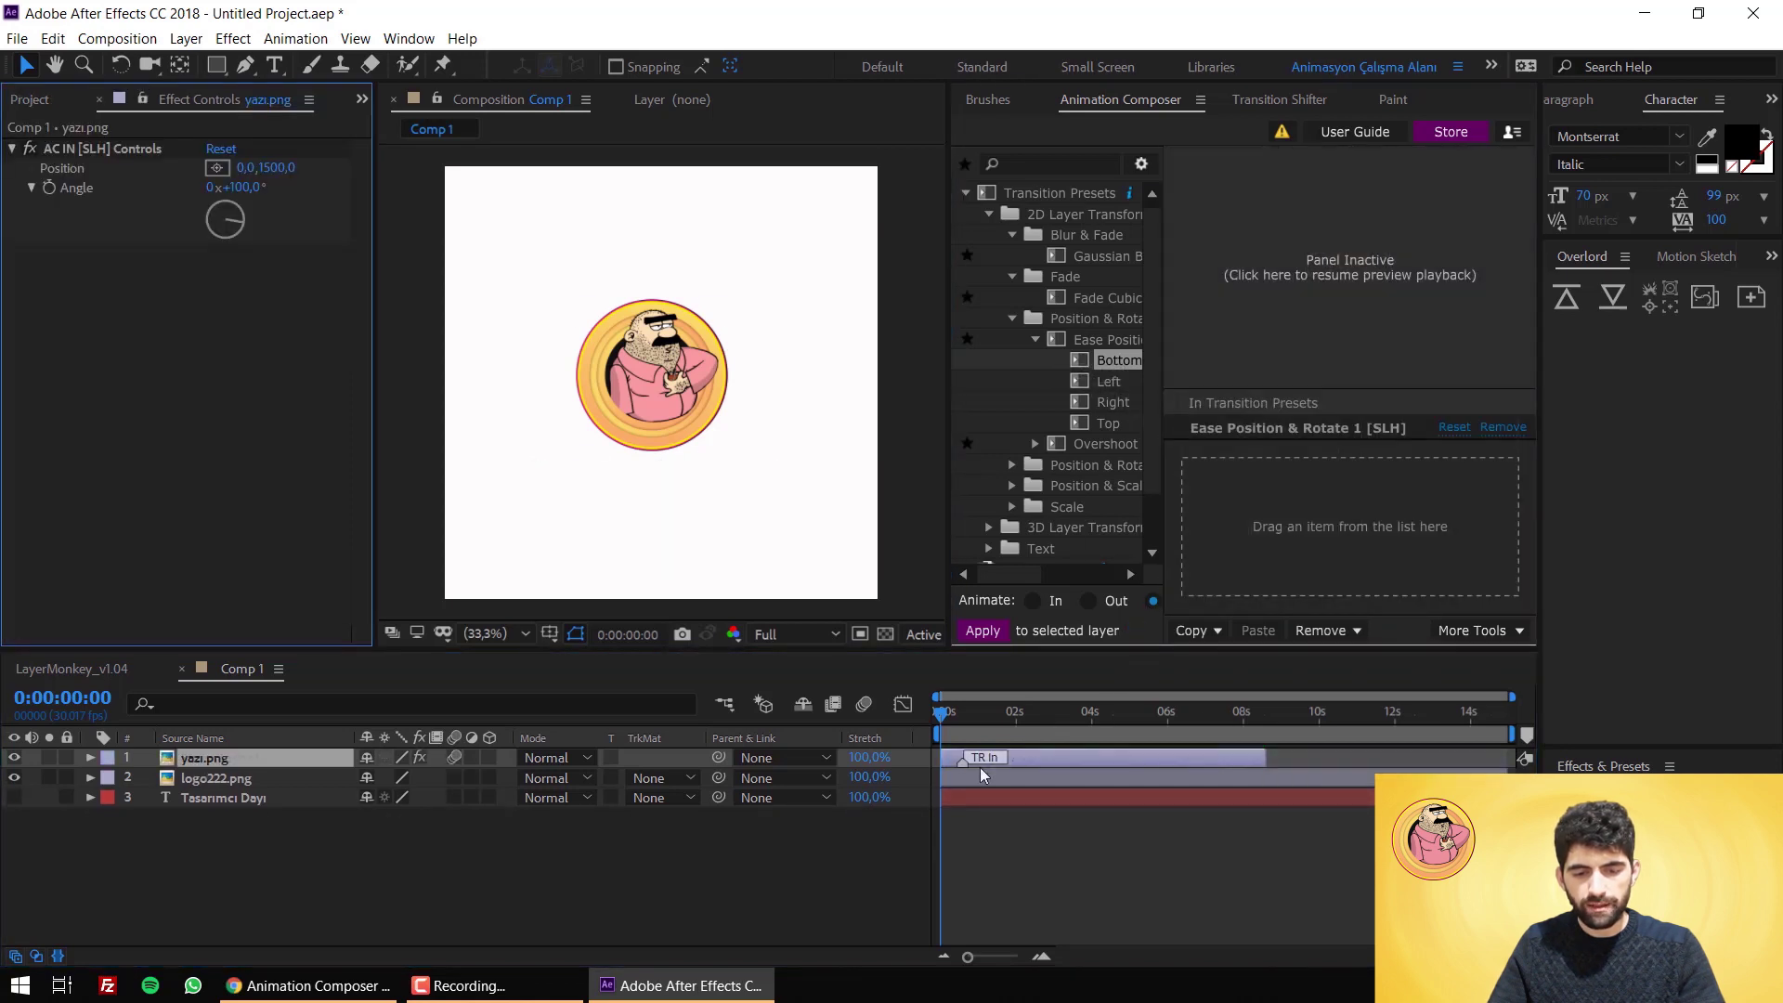
left_click_drag(1119, 359, 1454, 497)
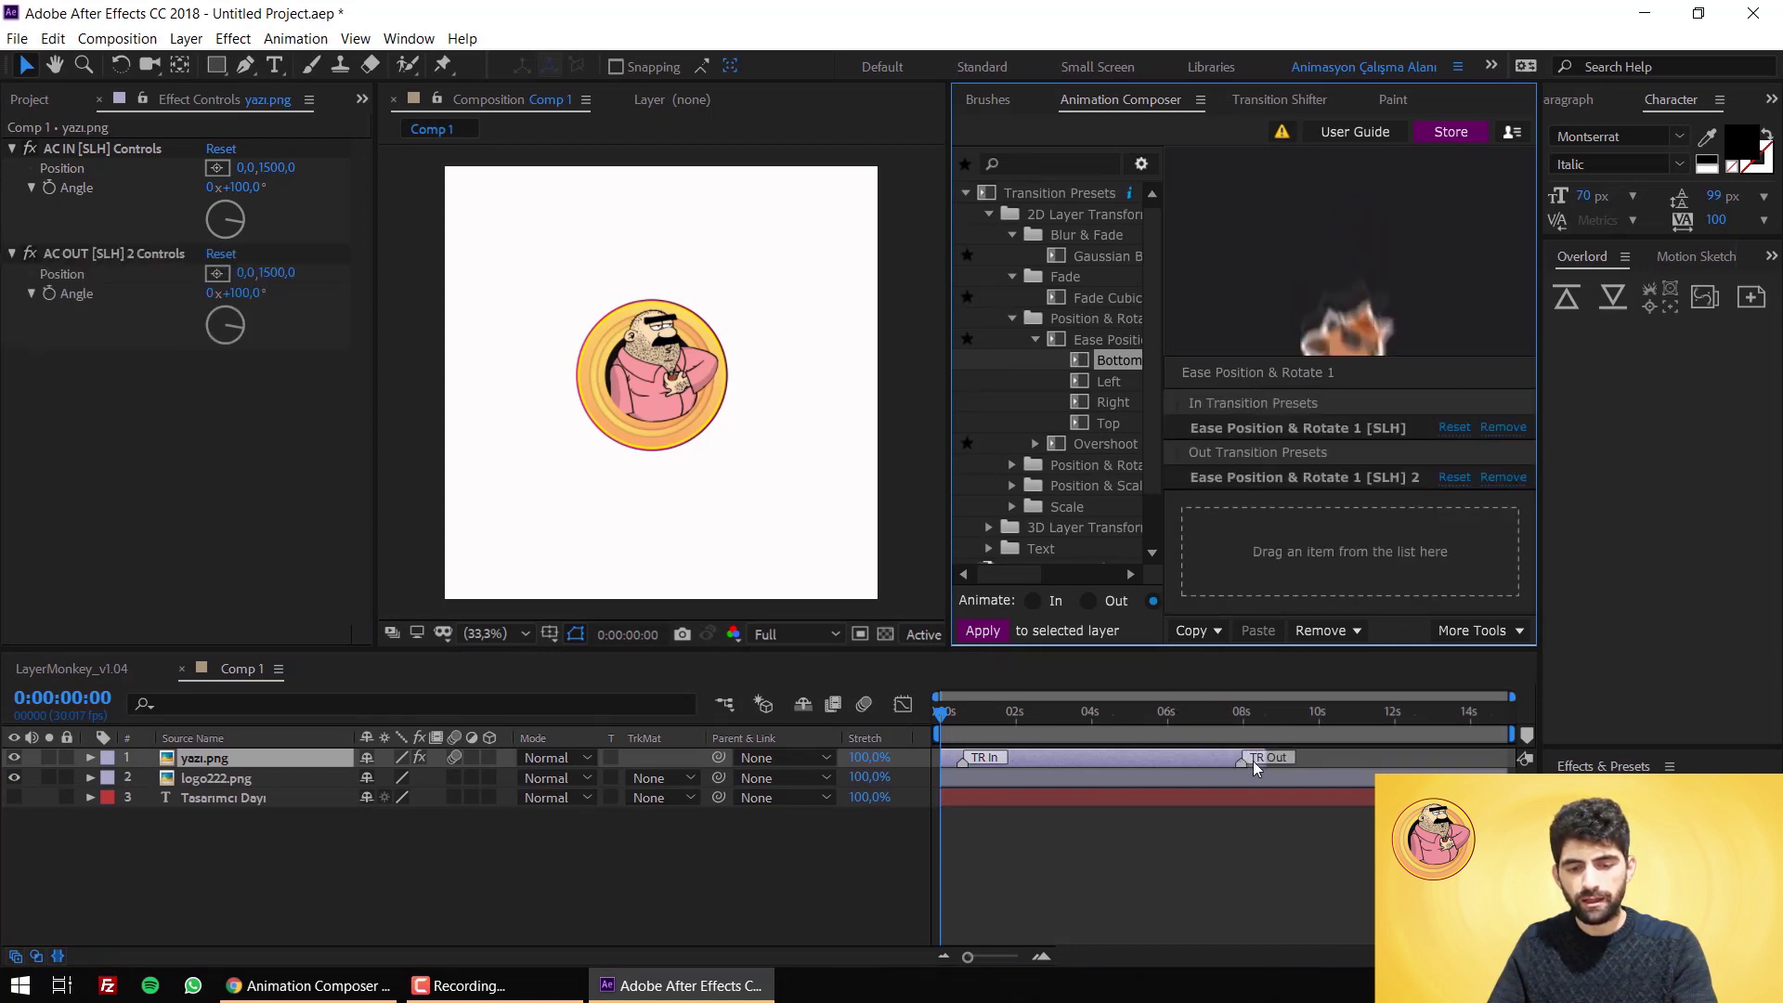
Step: Delay the in transition, move the exit transition earlier, and preview the result
left_click_drag(1237, 762, 1227, 763)
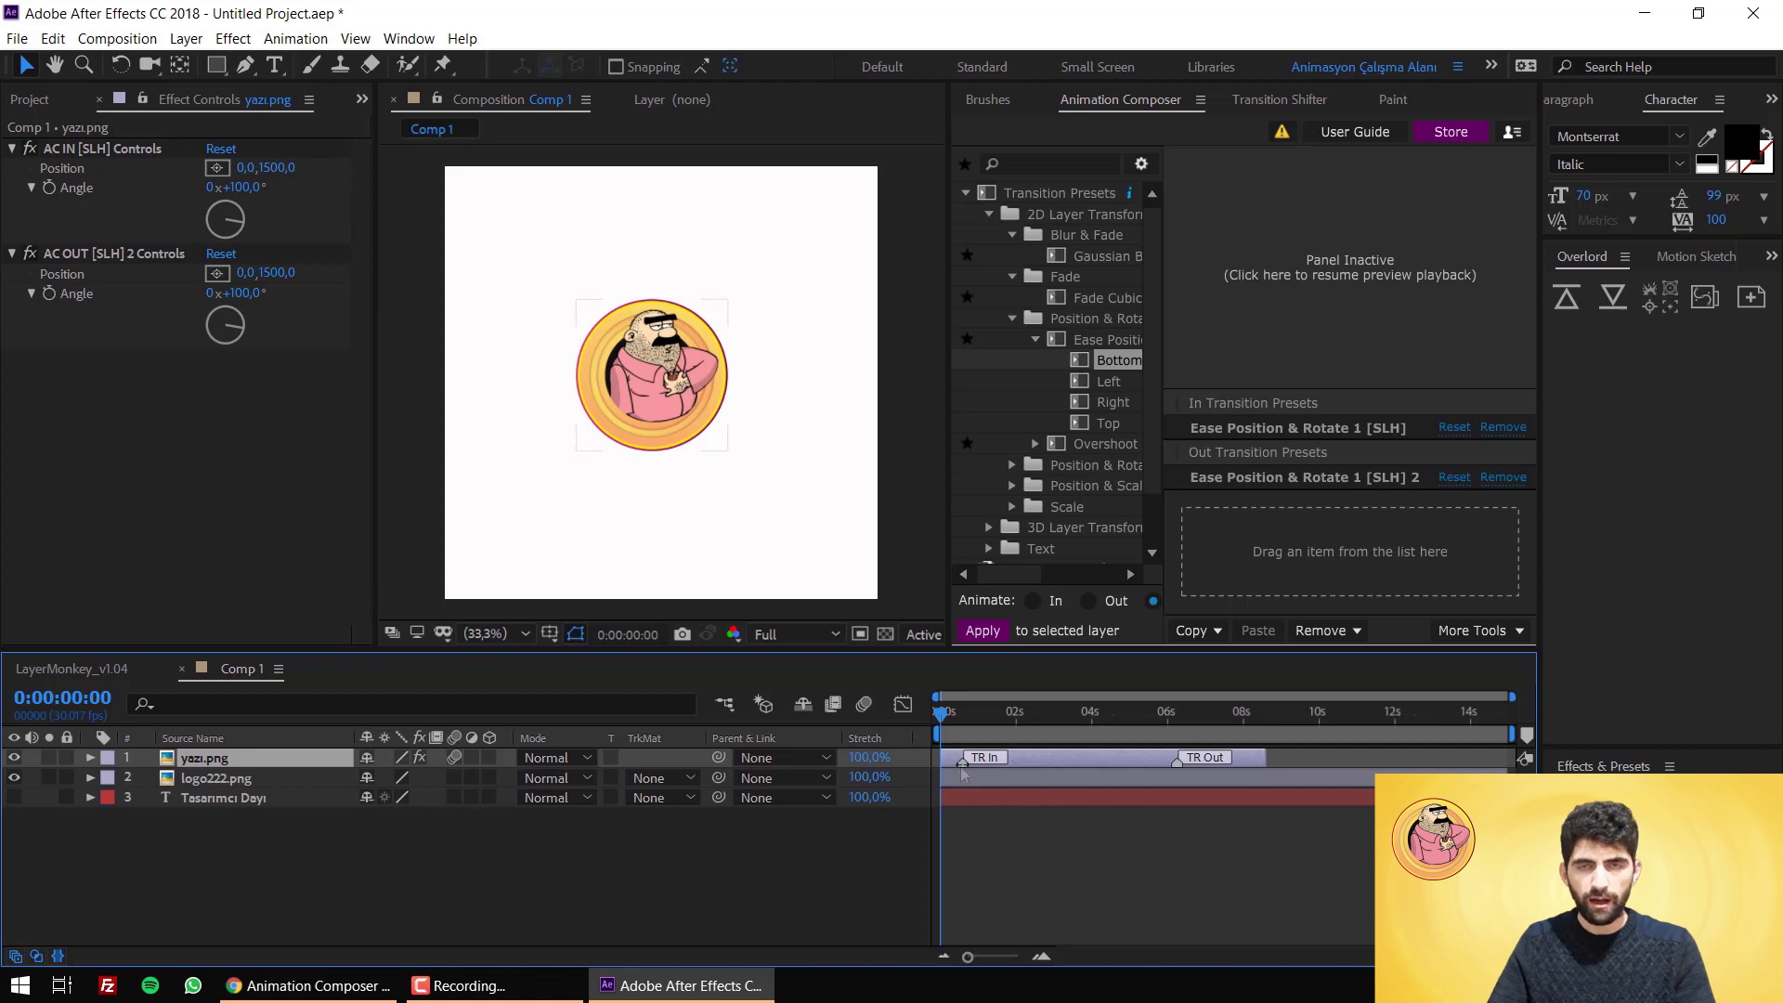
left_click_drag(963, 771, 1009, 771)
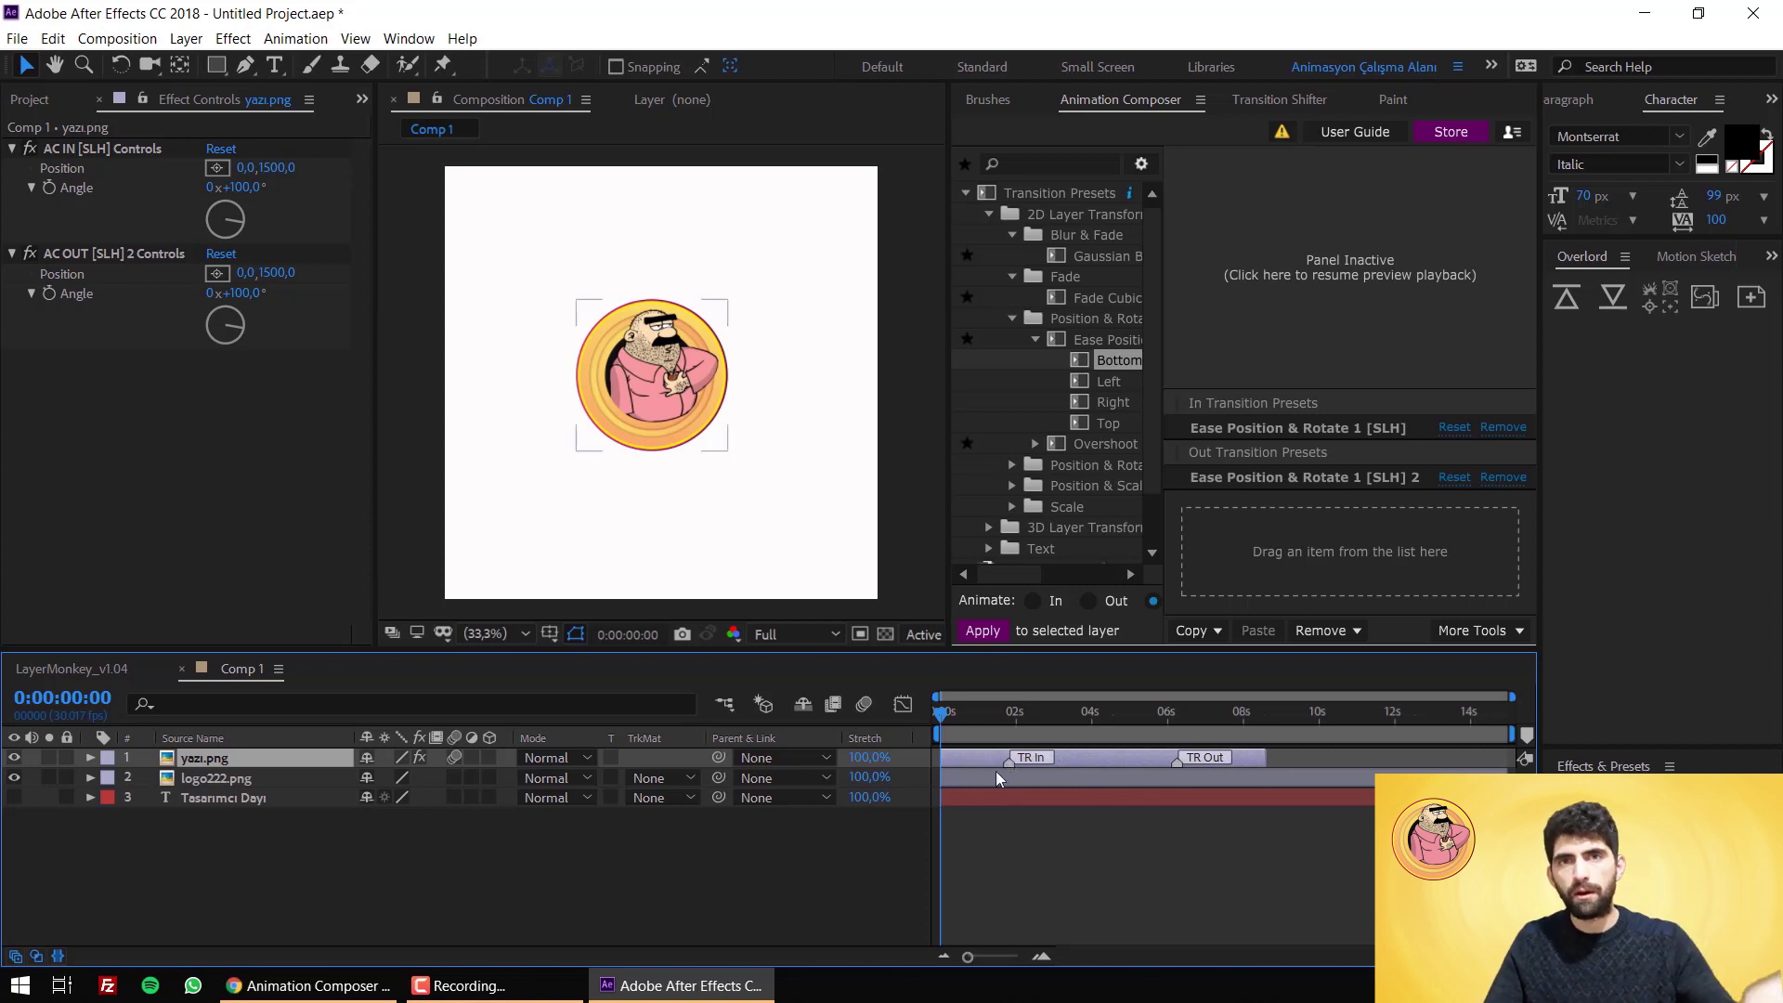
key("space")
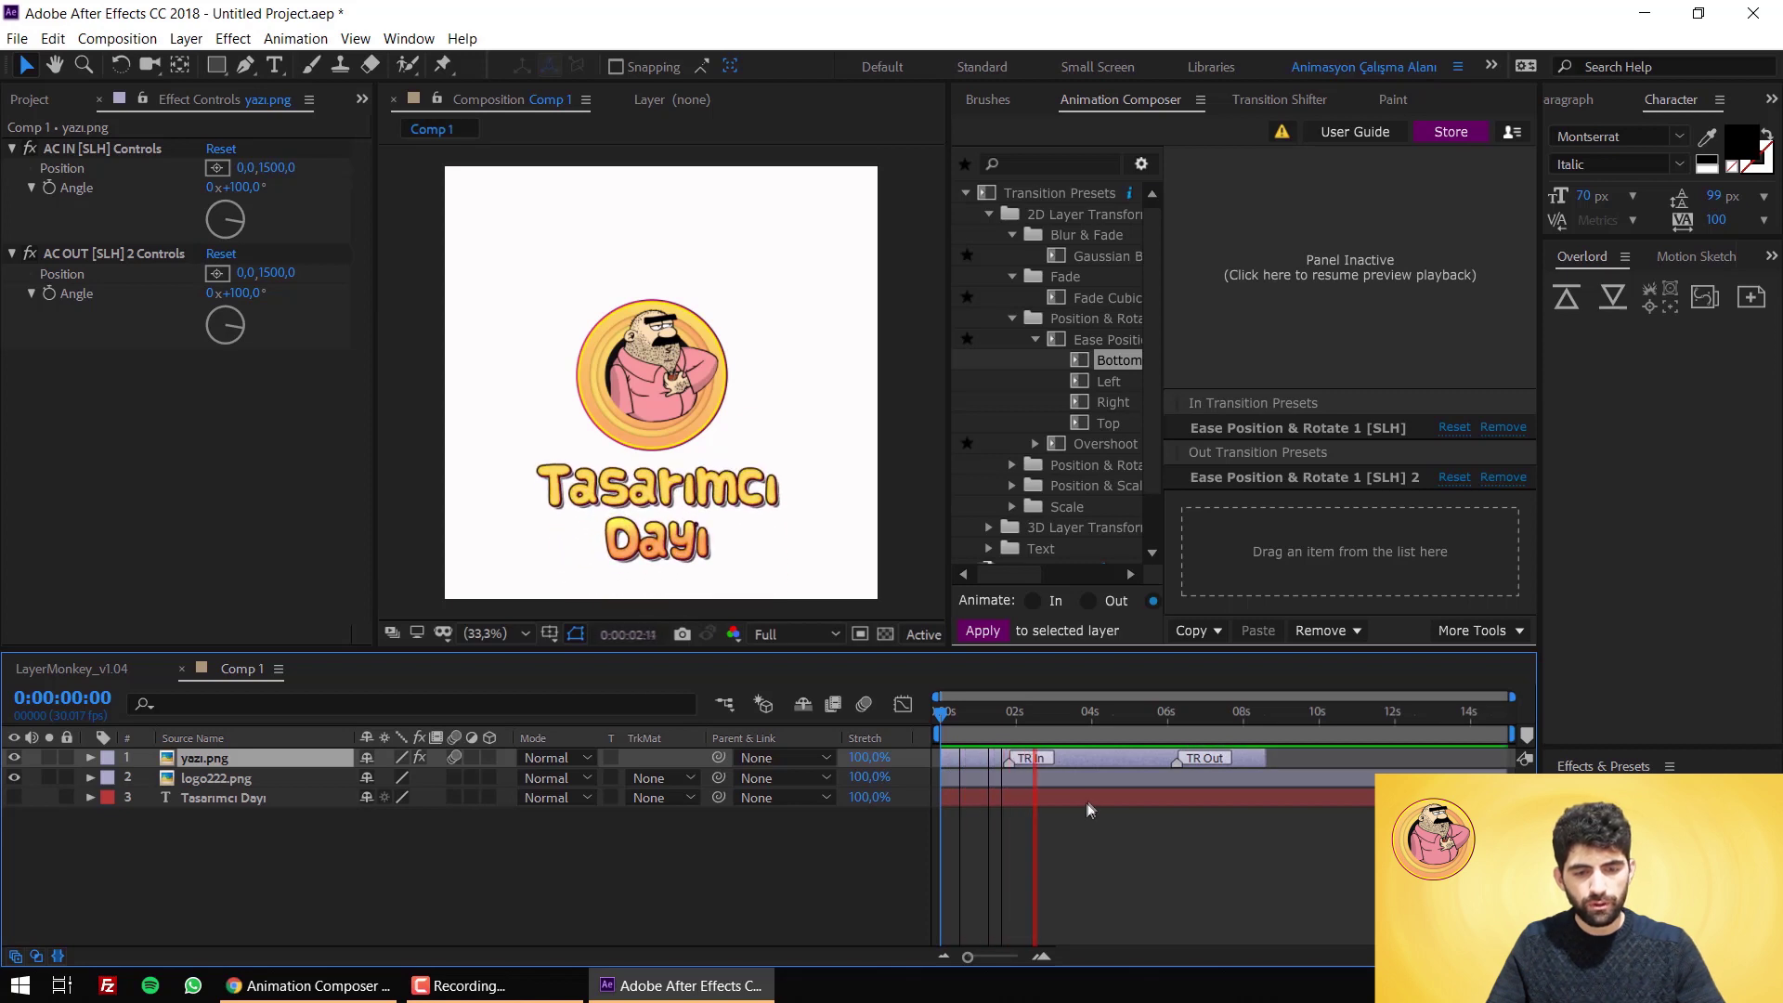
key("space")
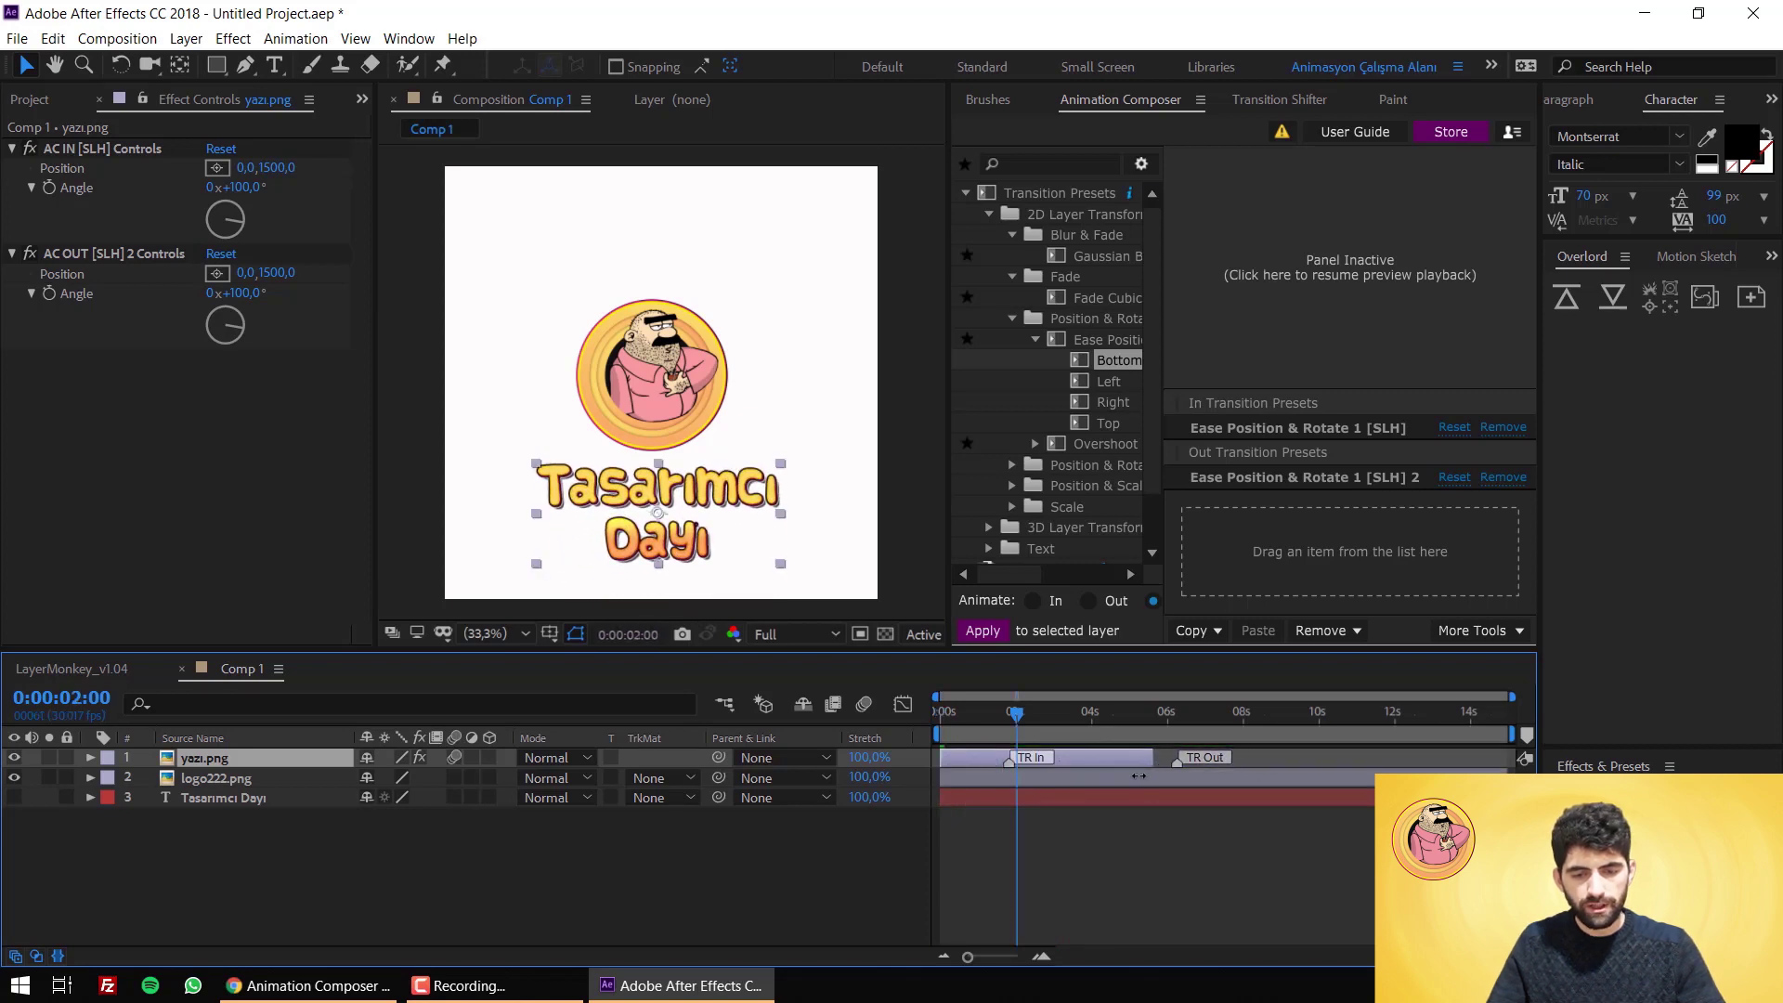
left_click_drag(1175, 771, 1119, 771)
key("space")
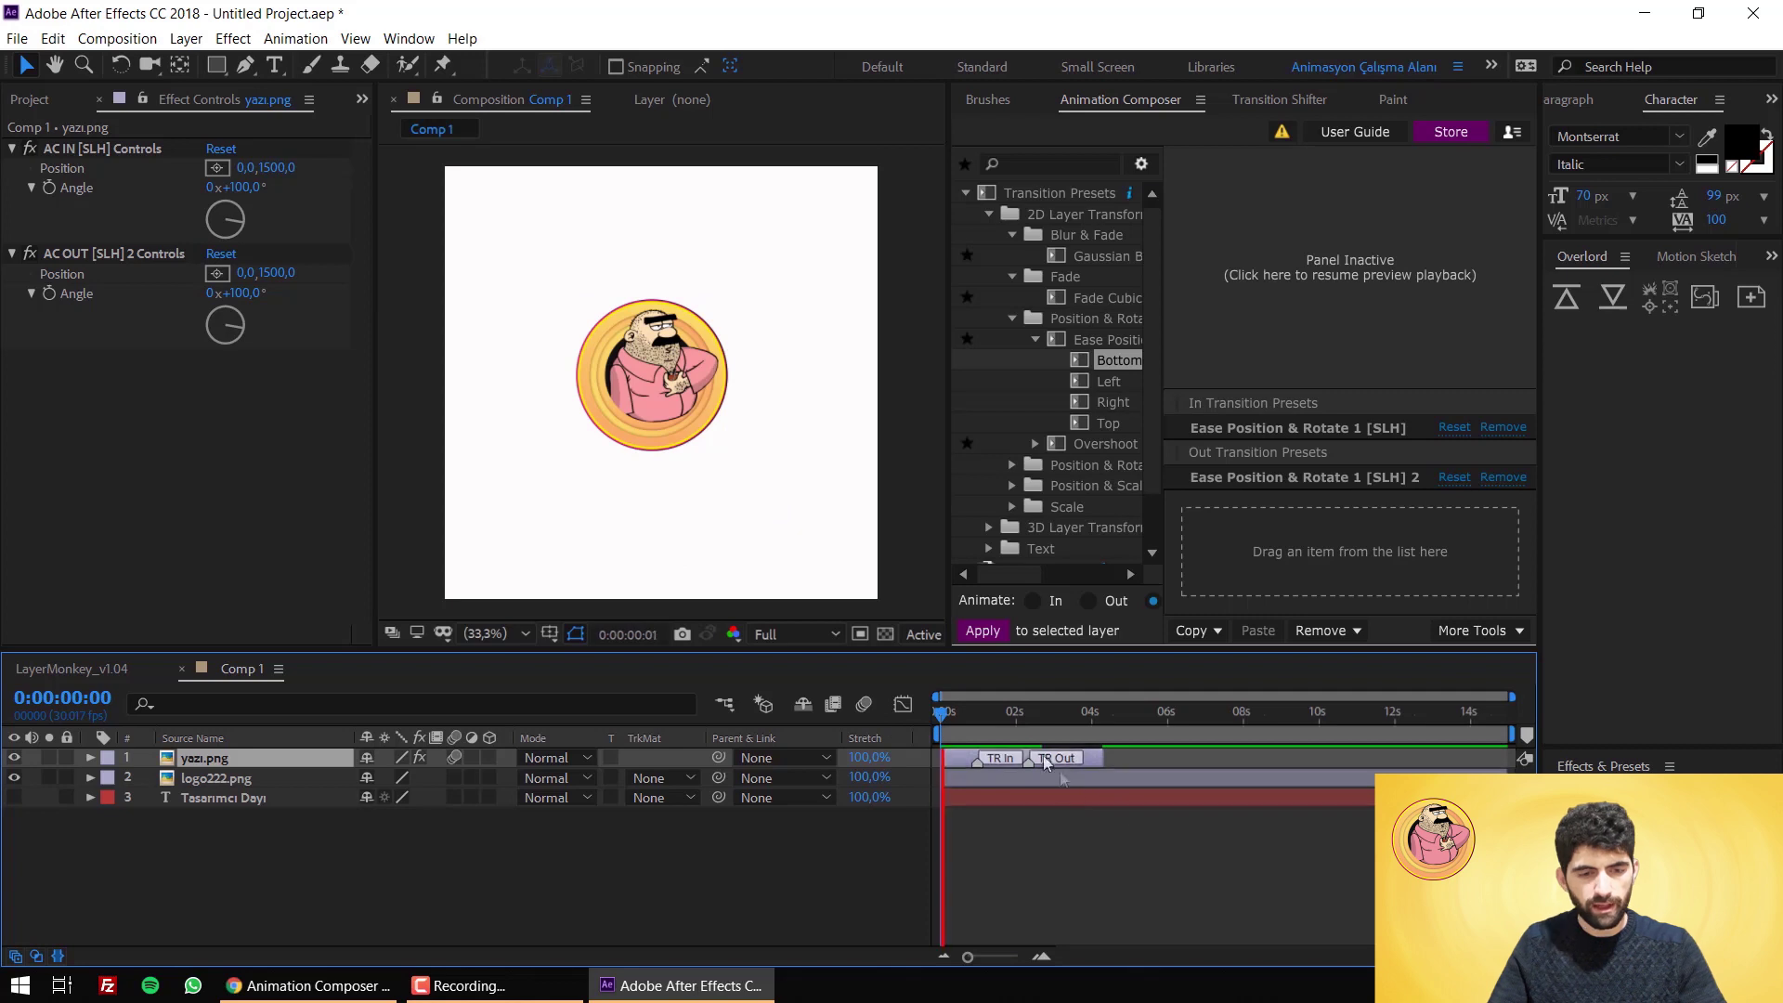
key("space")
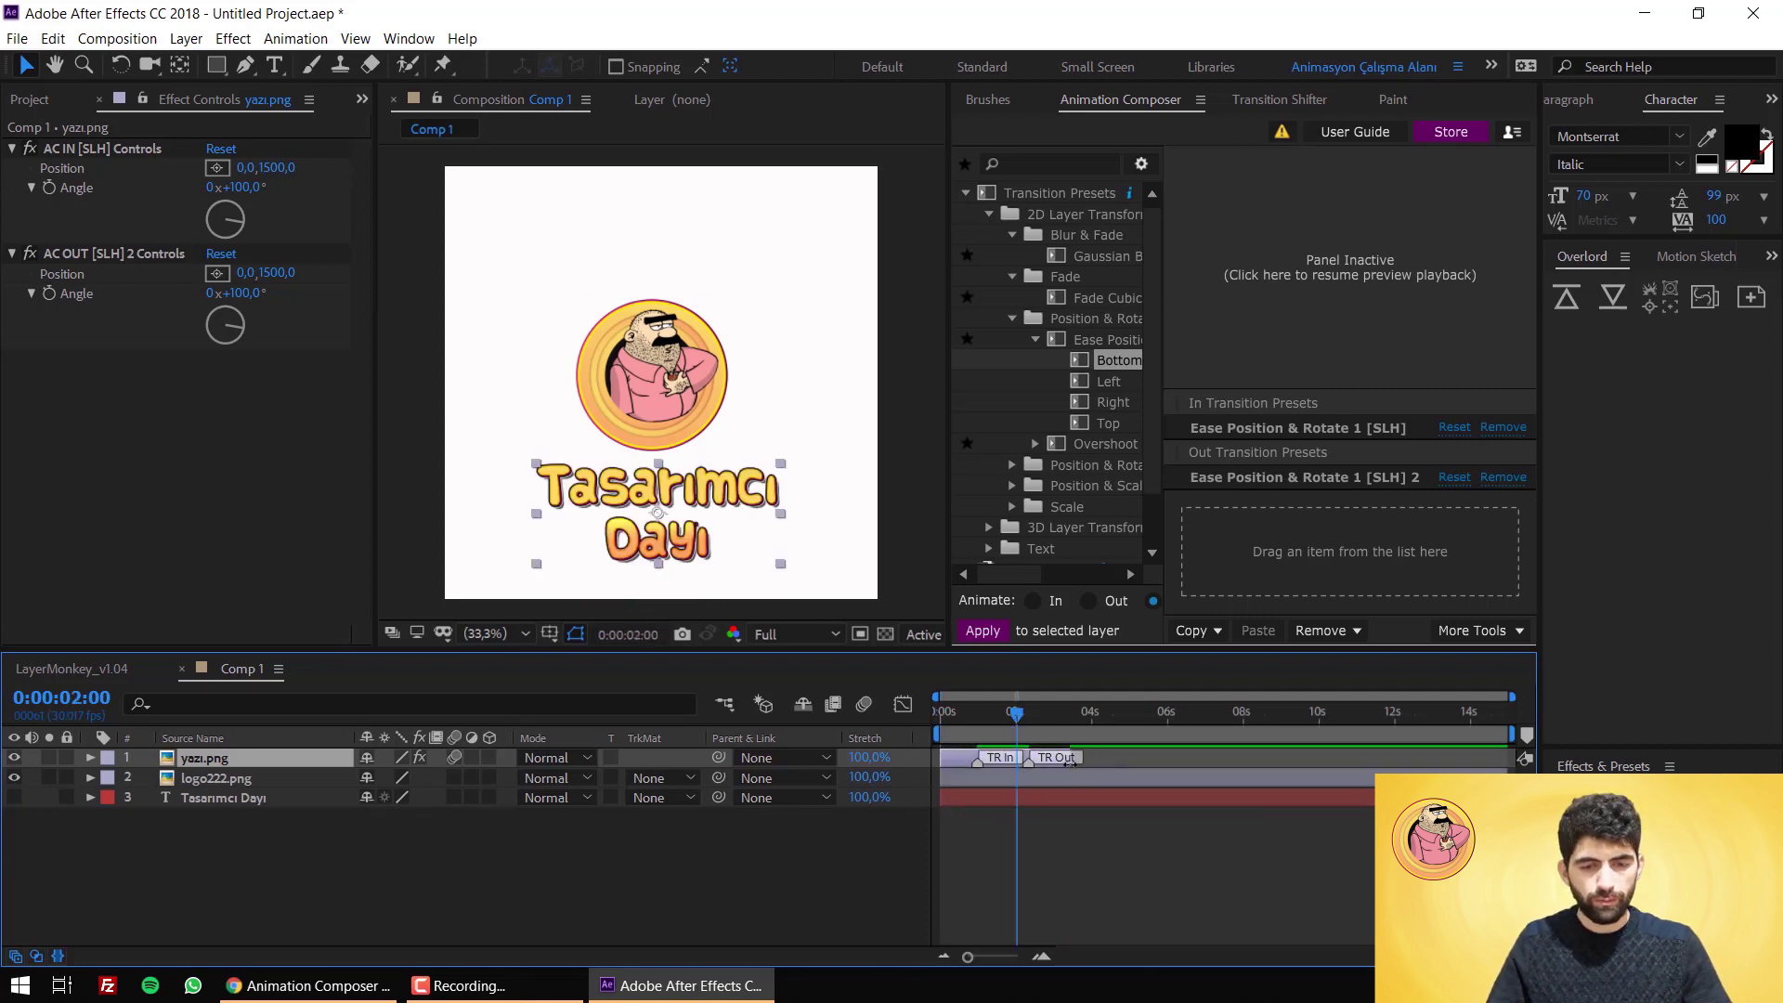
Step: Apply Overshoot Position & Rotate & Scale 4 as the yazı.png entrance transition
left_click(1013, 464)
left_click(1101, 485)
left_click(1098, 508)
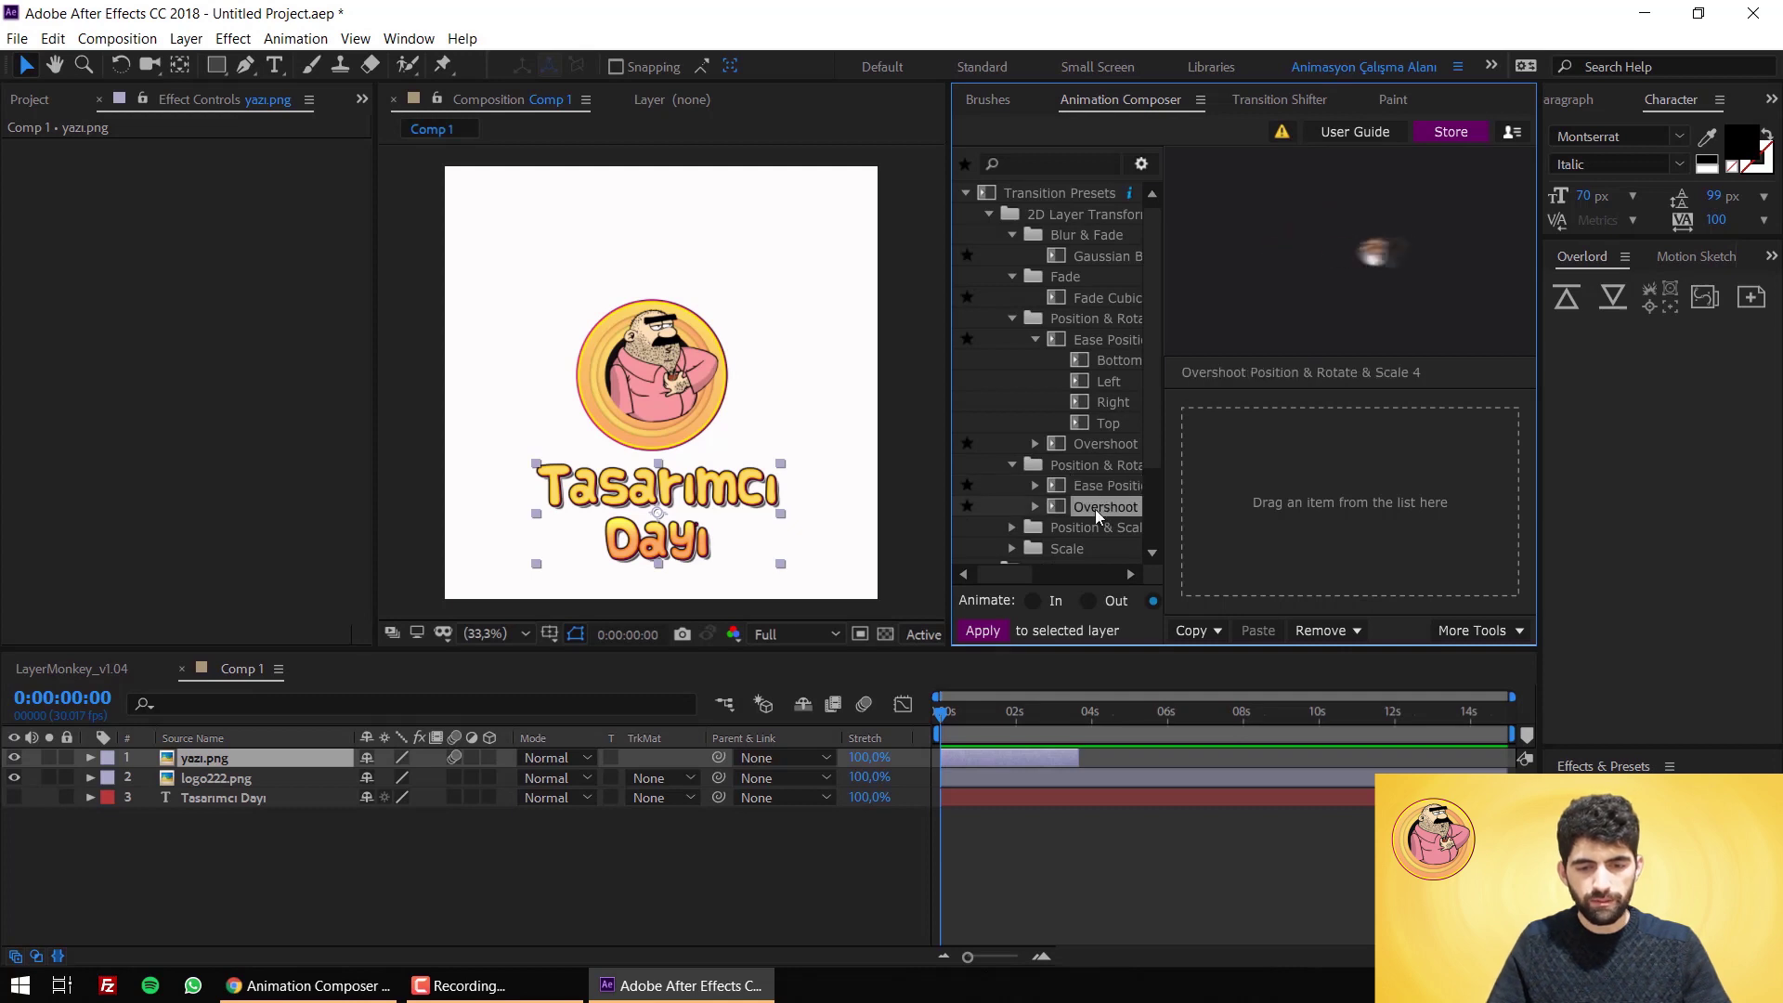
left_click_drag(1095, 511, 1267, 543)
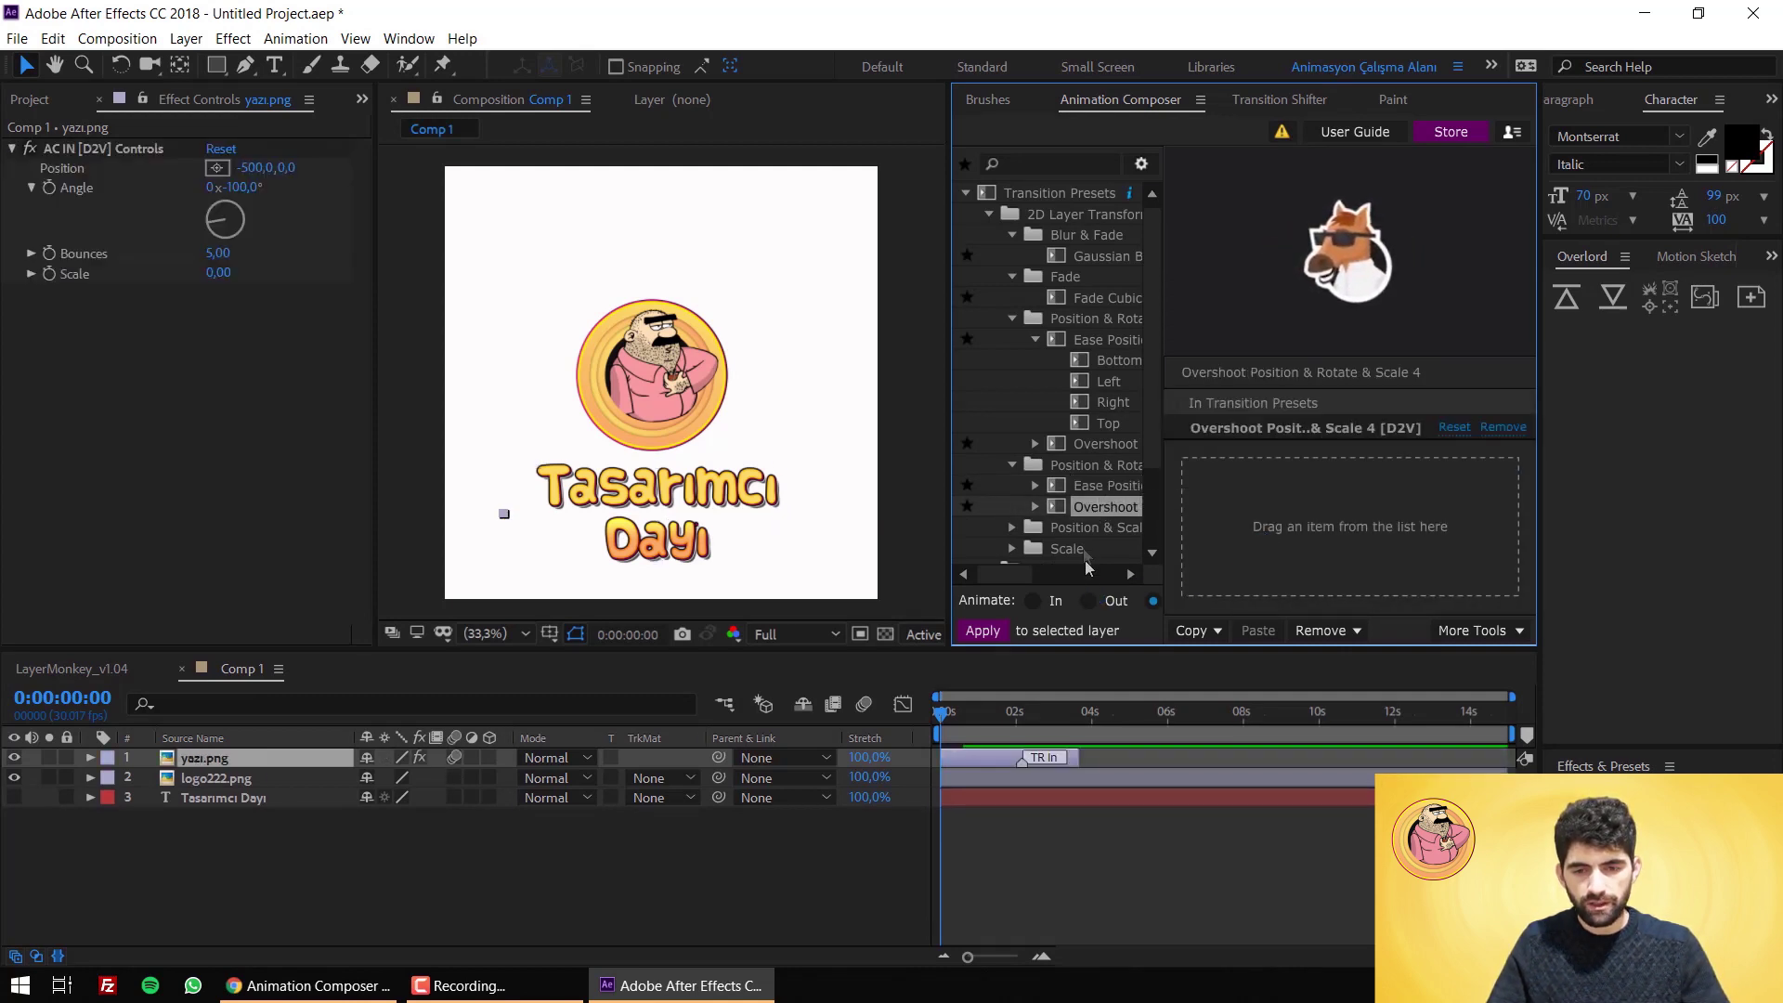
Step: Apply the Ease Position & Rotate Left preset as the exit, shorten the entrance, and preview
left_click(1105, 383)
left_click_drag(1105, 382, 1440, 501)
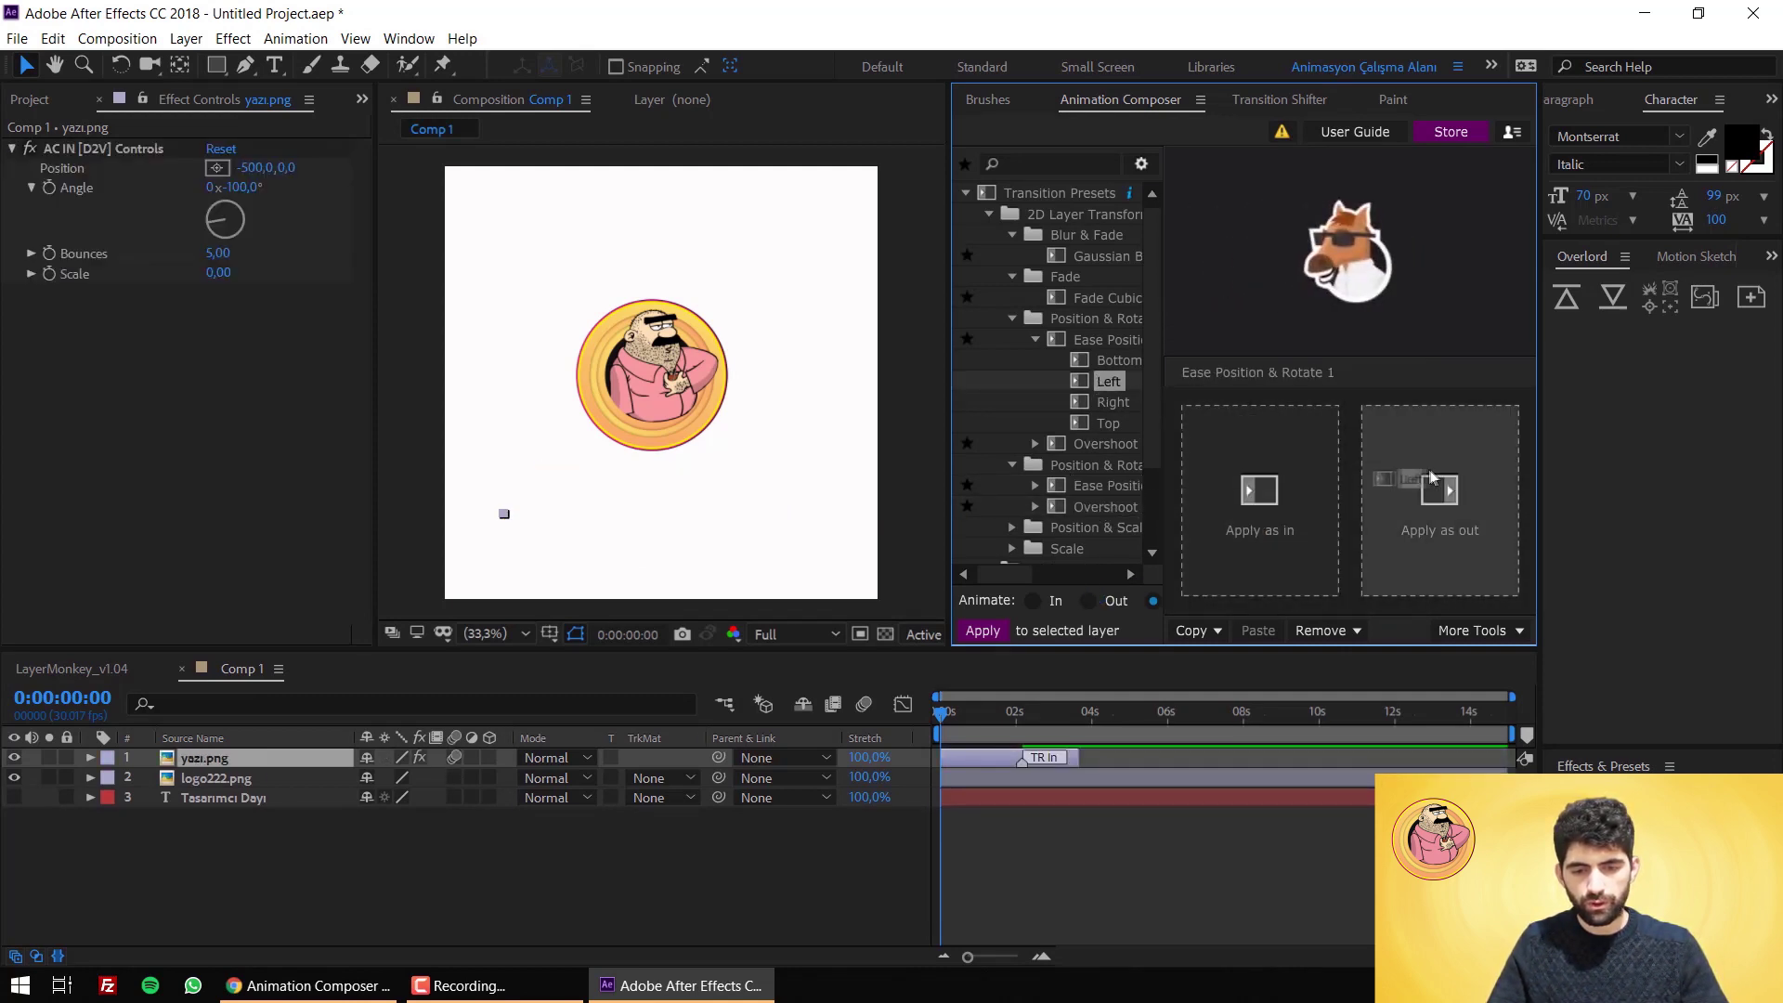
mouse_move(1023, 760)
left_mouse_down()
mouse_move(959, 763)
mouse_move(1029, 762)
left_mouse_up()
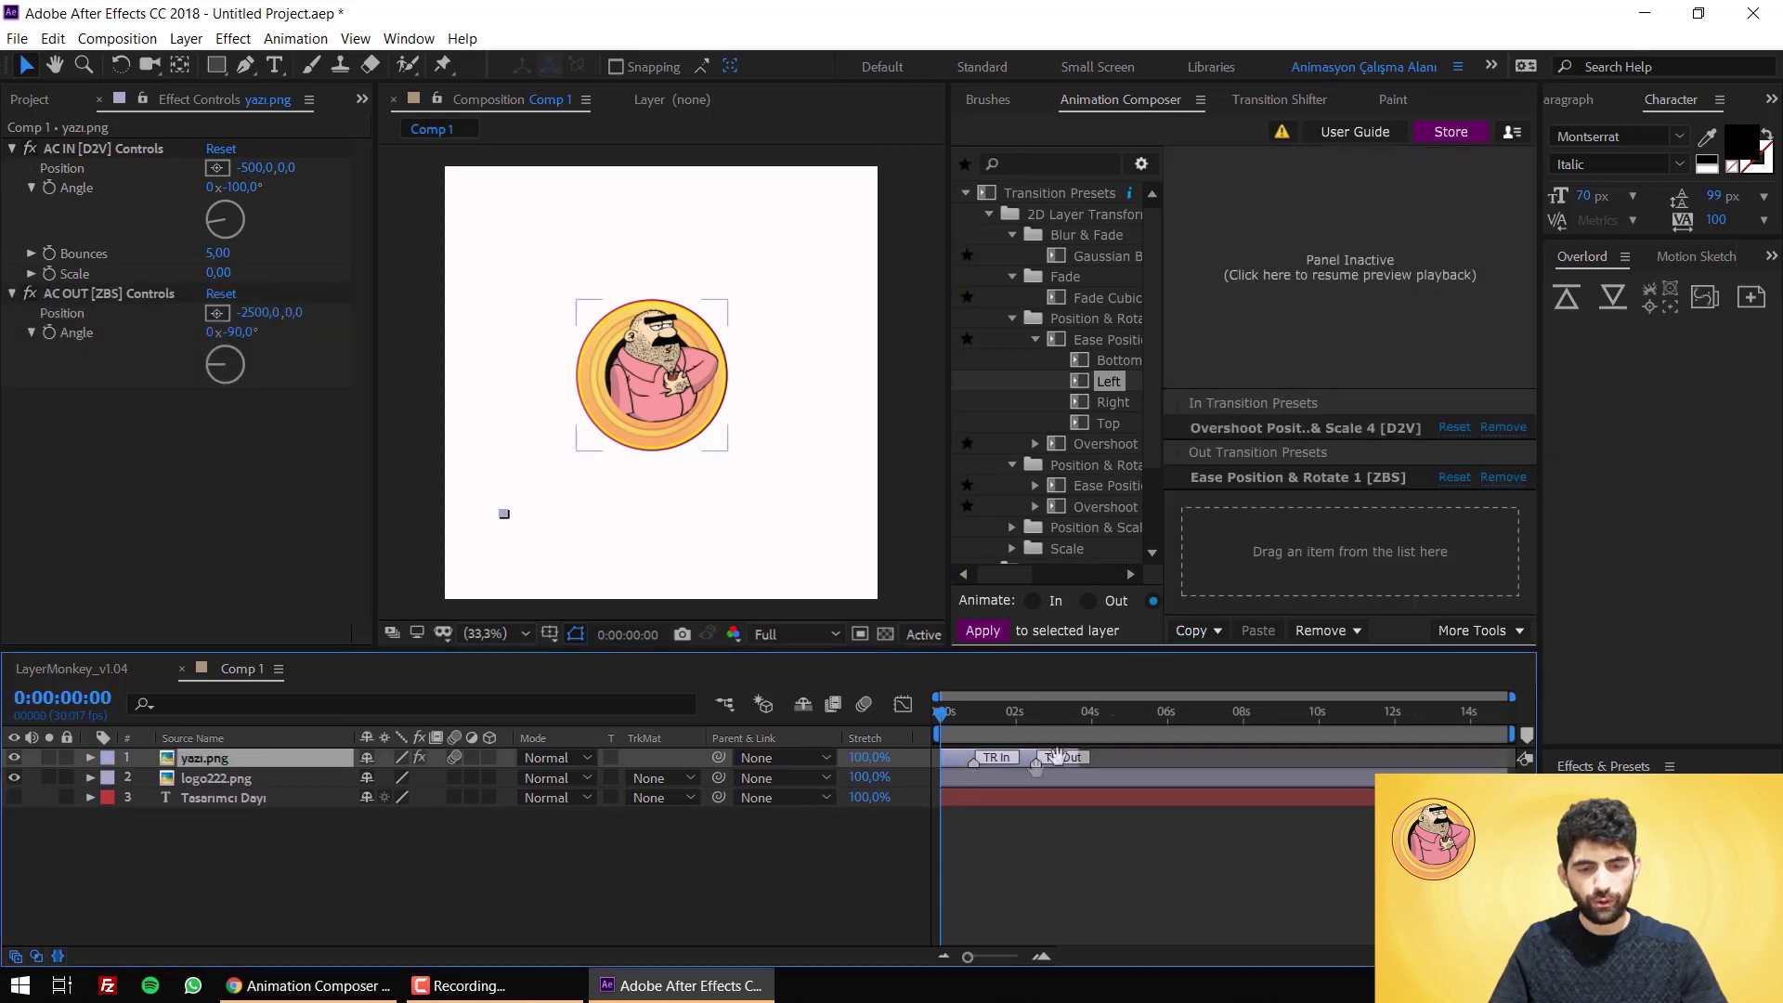
key("space")
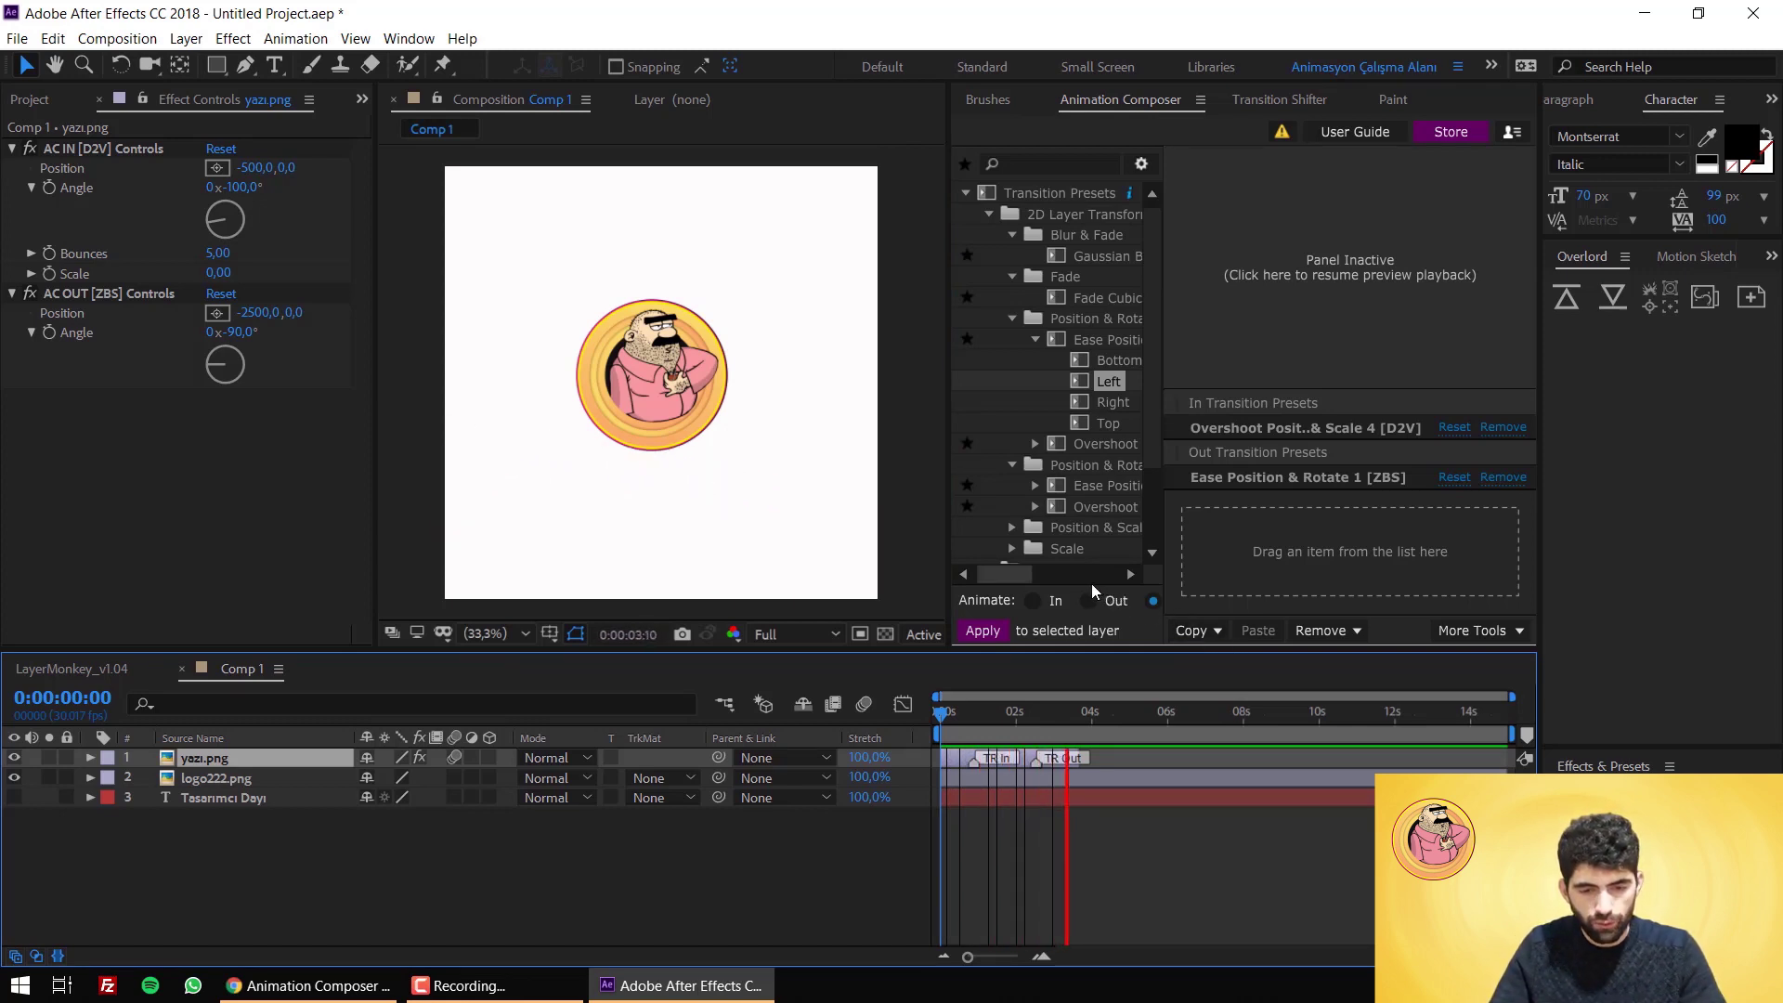
key("space")
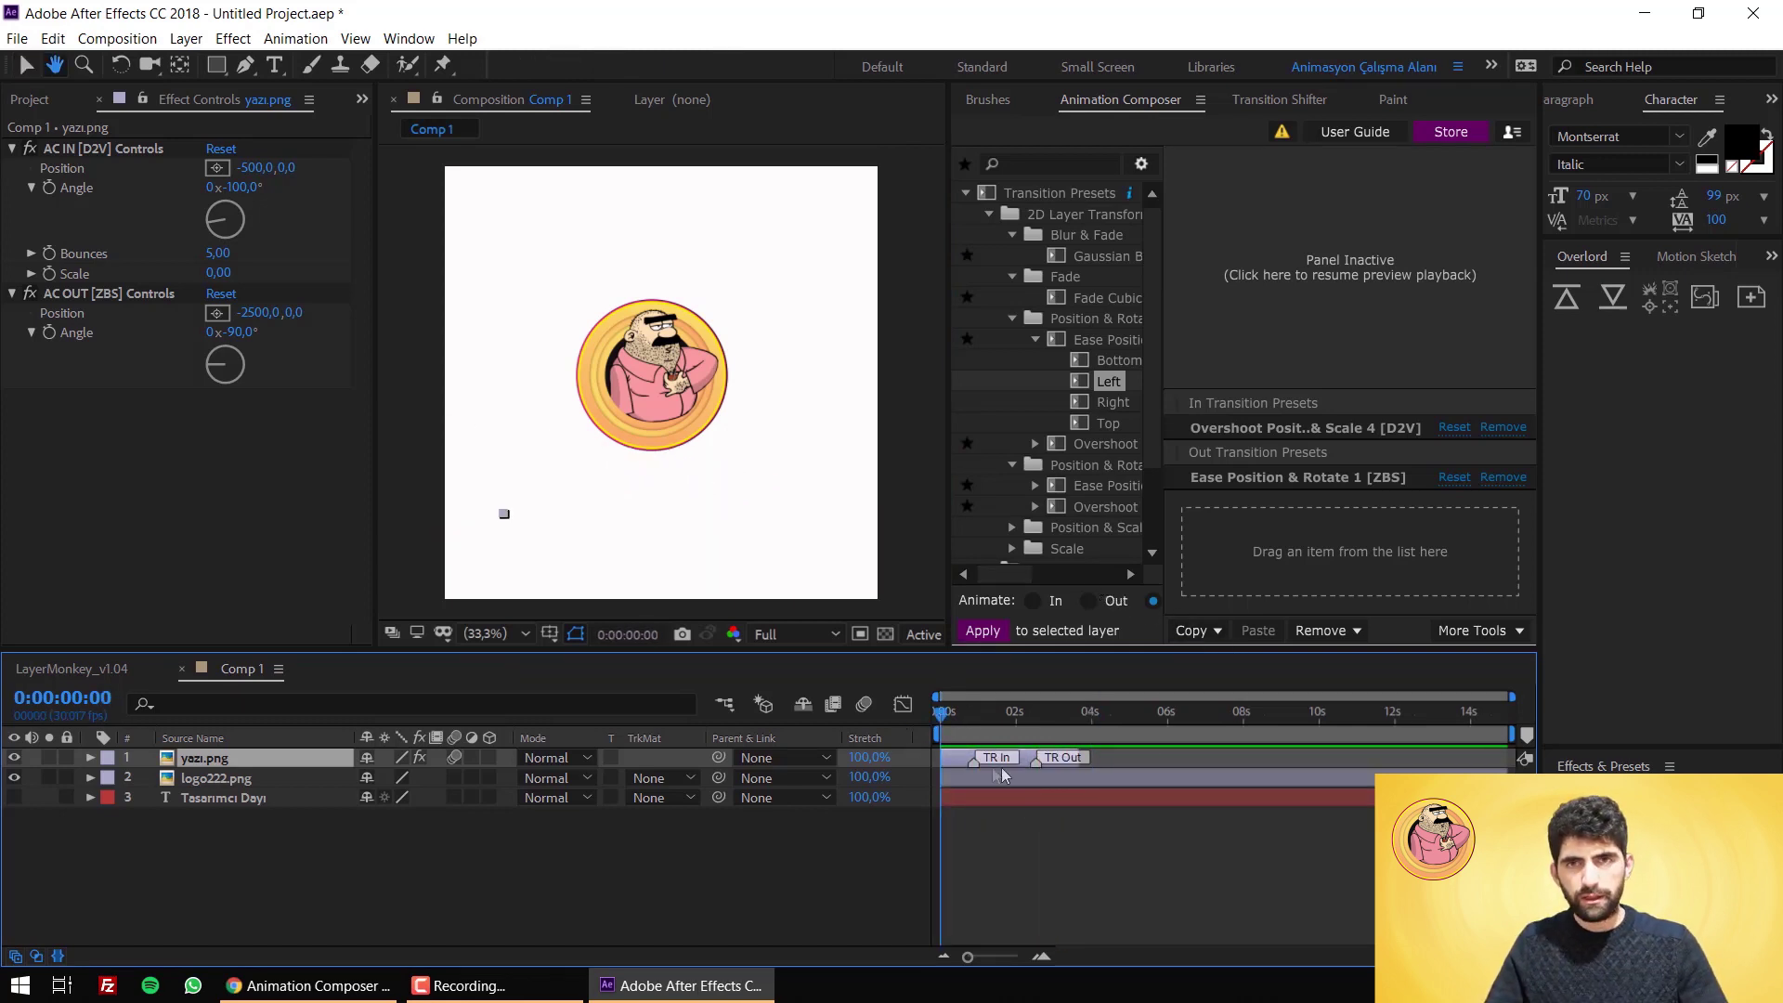
Step: Replay the preview, then expand 3D Layer Transformations and select the Fade & Rotate group
key("space")
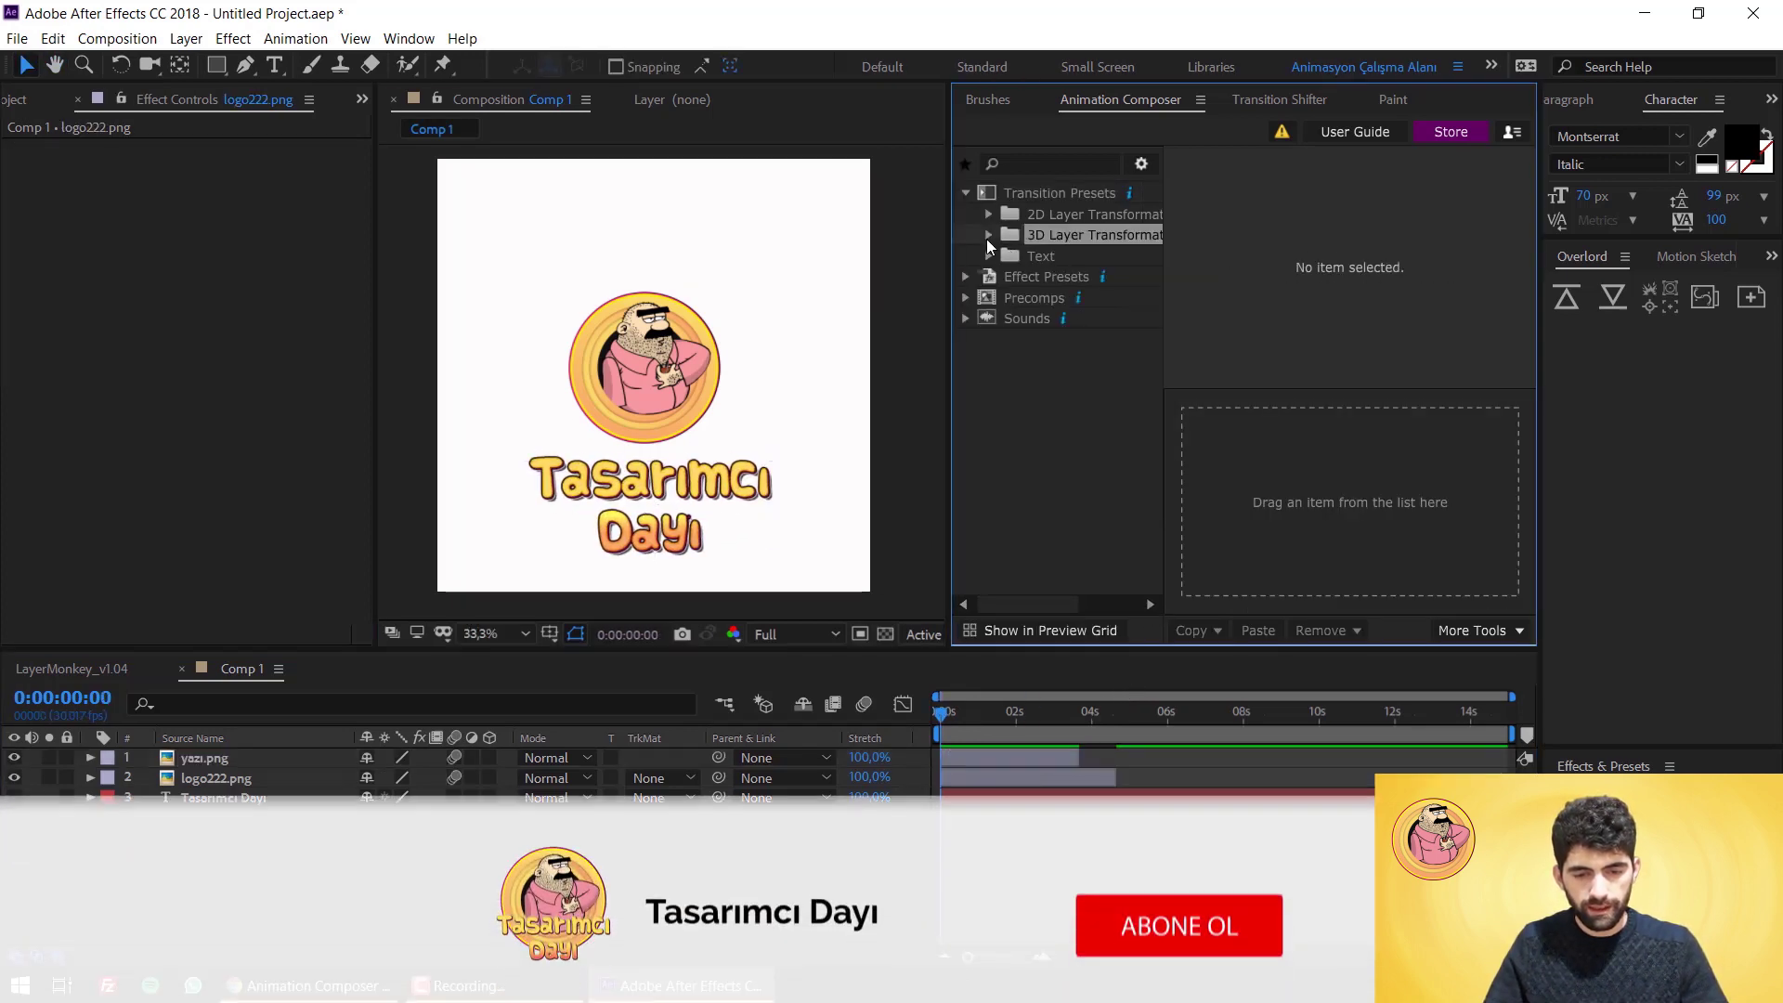
left_click(988, 235)
left_click(1070, 258)
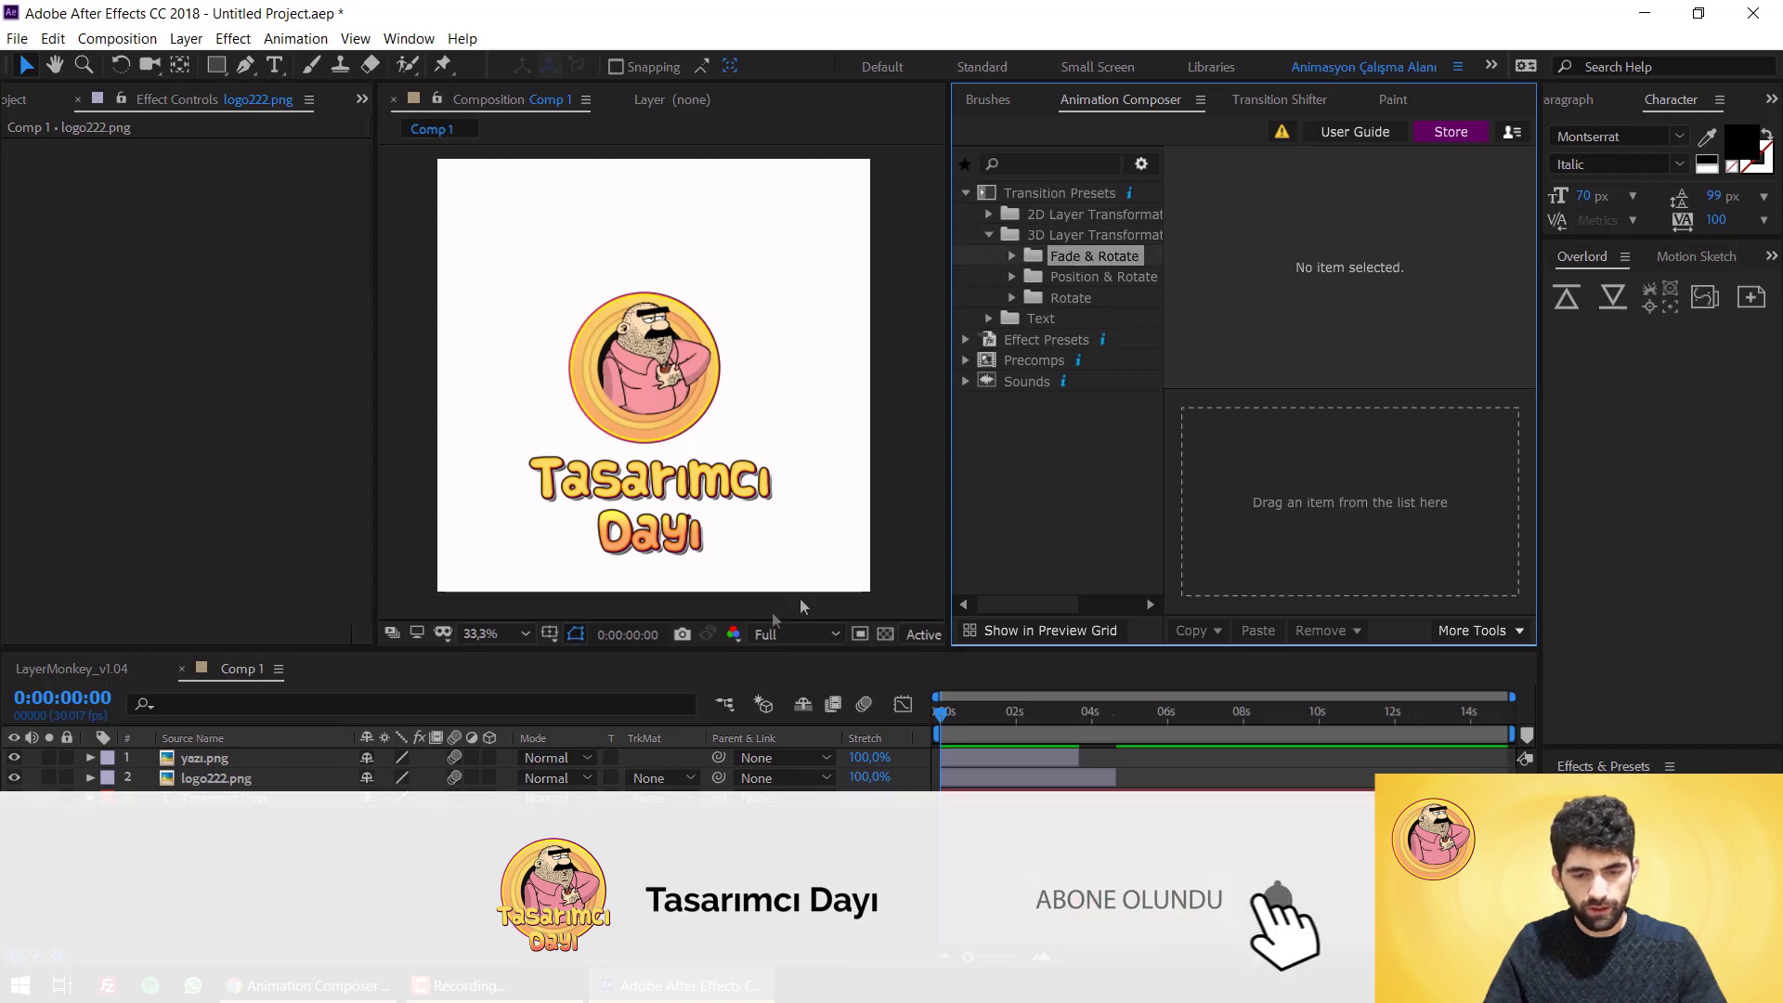
Step: Expand the 3D Fade & Rotate and Position & Rotate groups and preview the Ease and Overshoot Position presets
left_click(1011, 252)
left_click(1013, 297)
left_click(1077, 319)
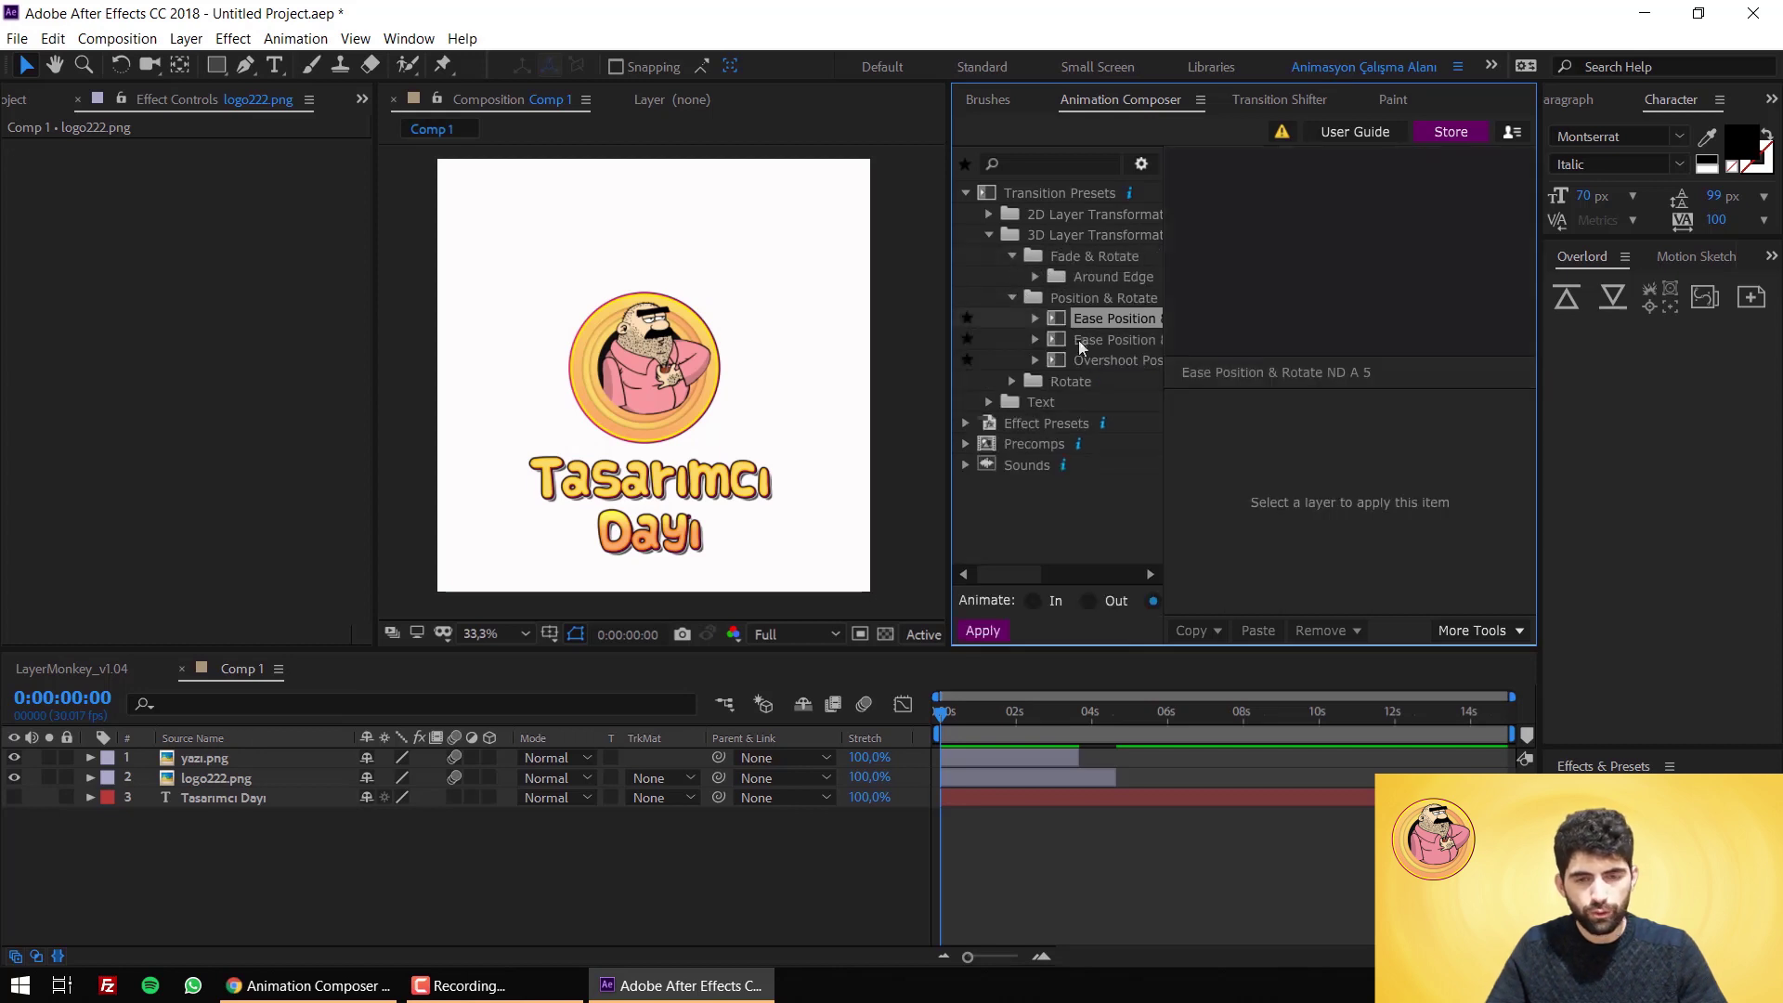
left_click(1106, 338)
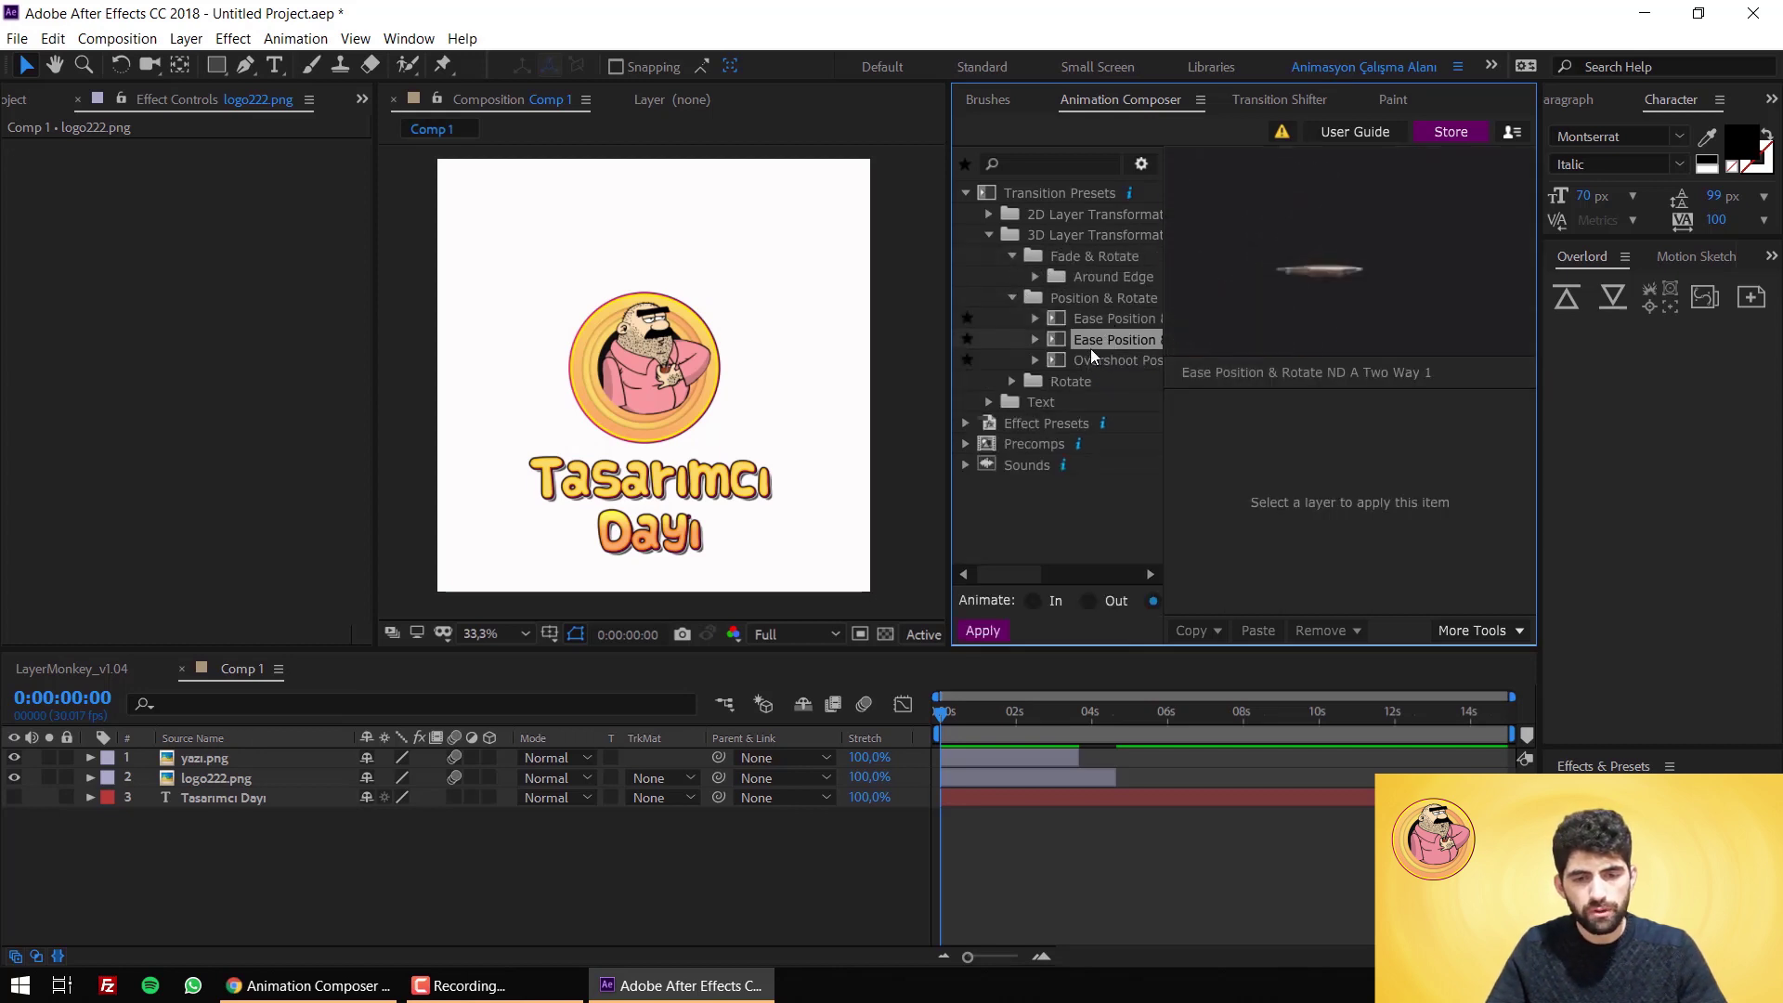
mouse_move(1090, 360)
left_mouse_down()
mouse_move(1080, 350)
mouse_move(1120, 368)
left_mouse_up()
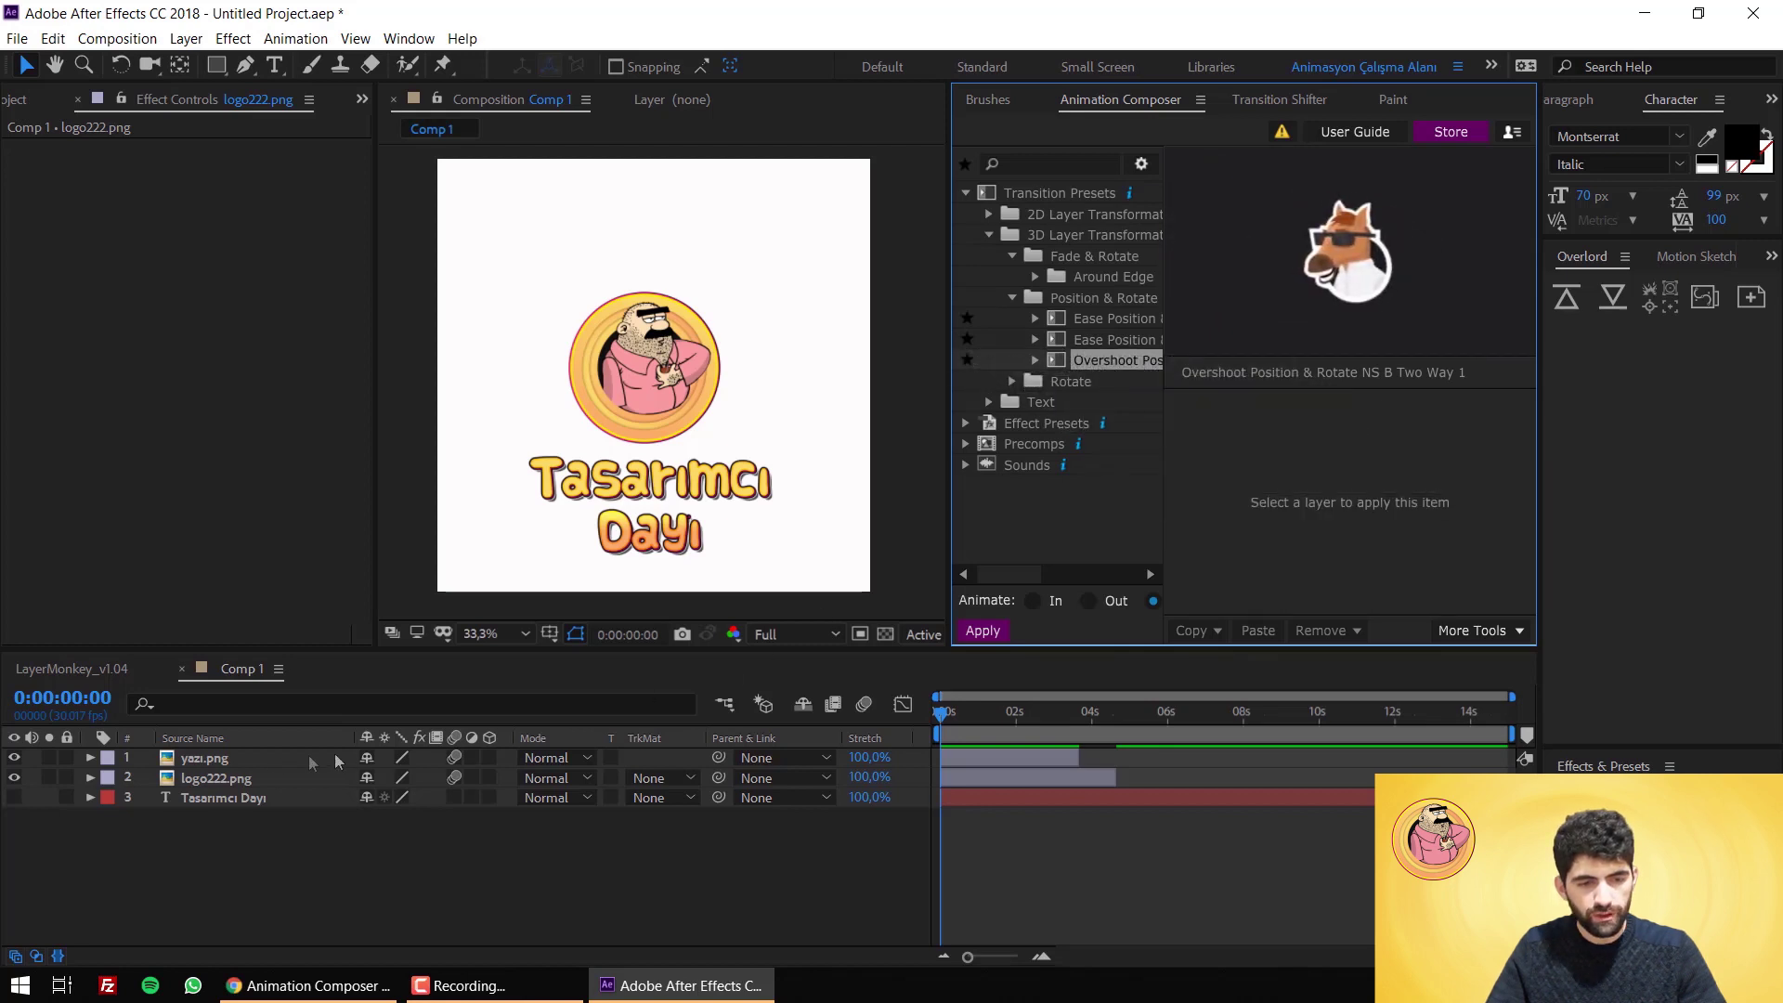
Step: Apply Overshoot Position & Rotate to yazı.png, convert it to 3D, and preview up to 0:00:00:12
left_click(205, 758)
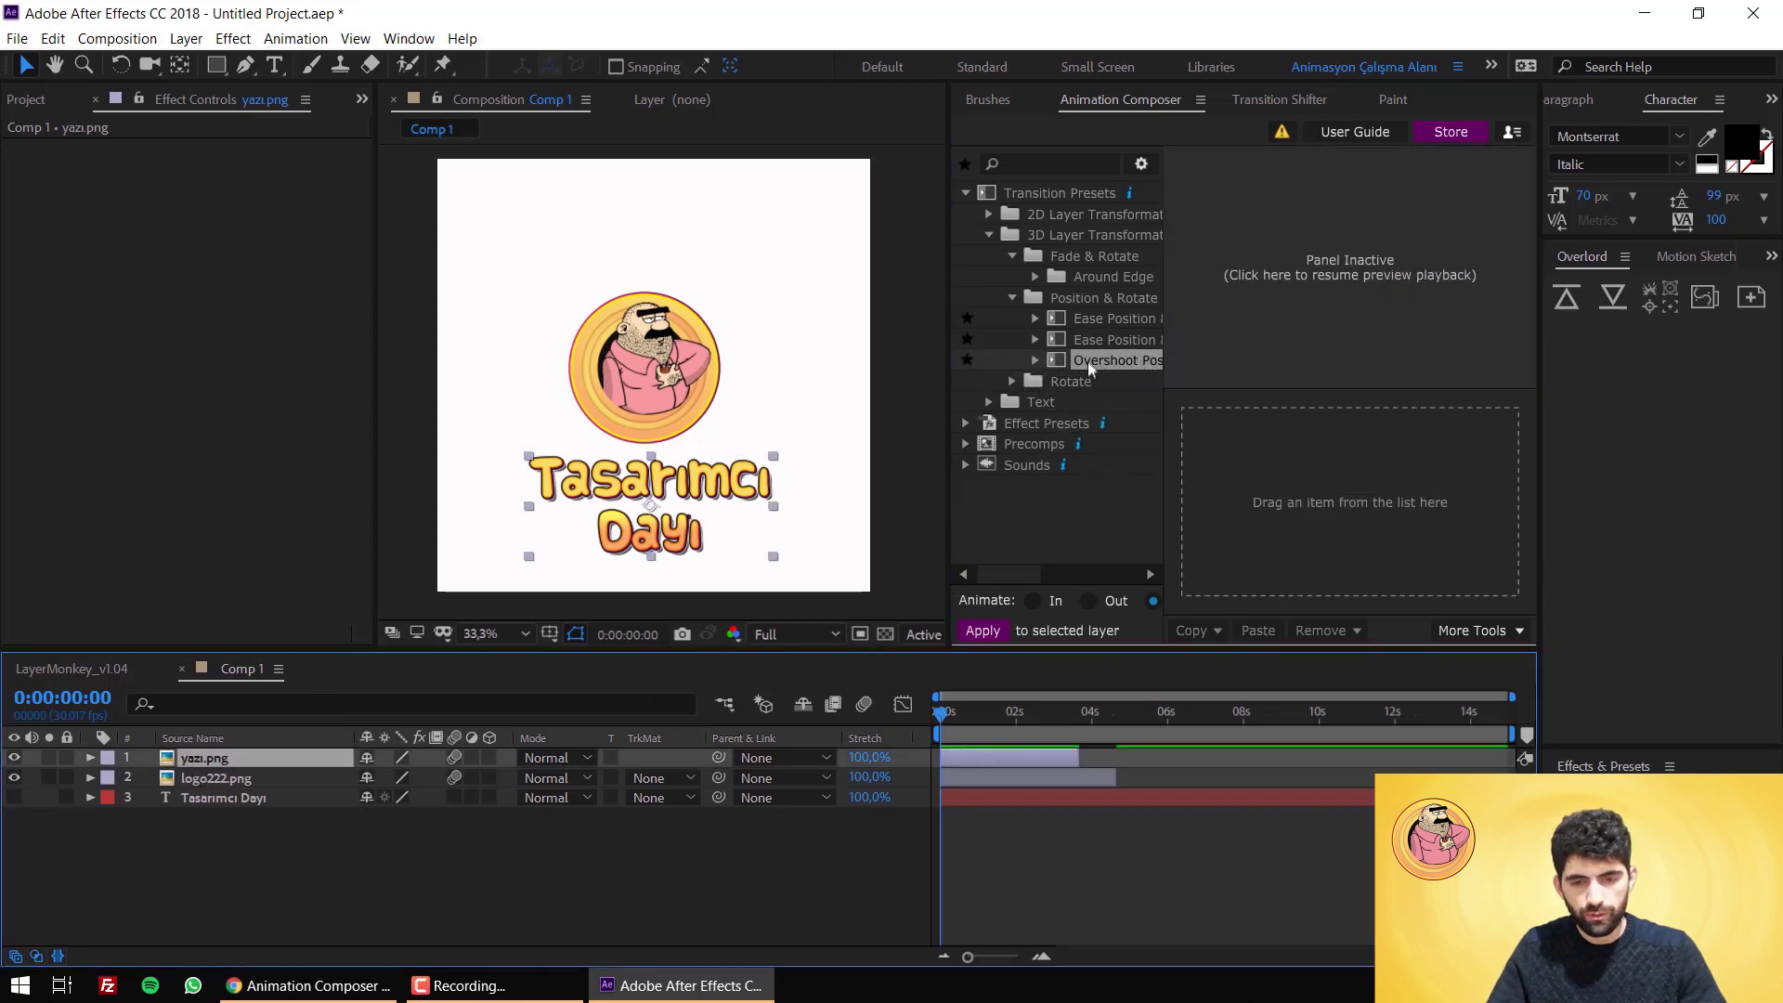
left_click_drag(1090, 369, 1207, 483)
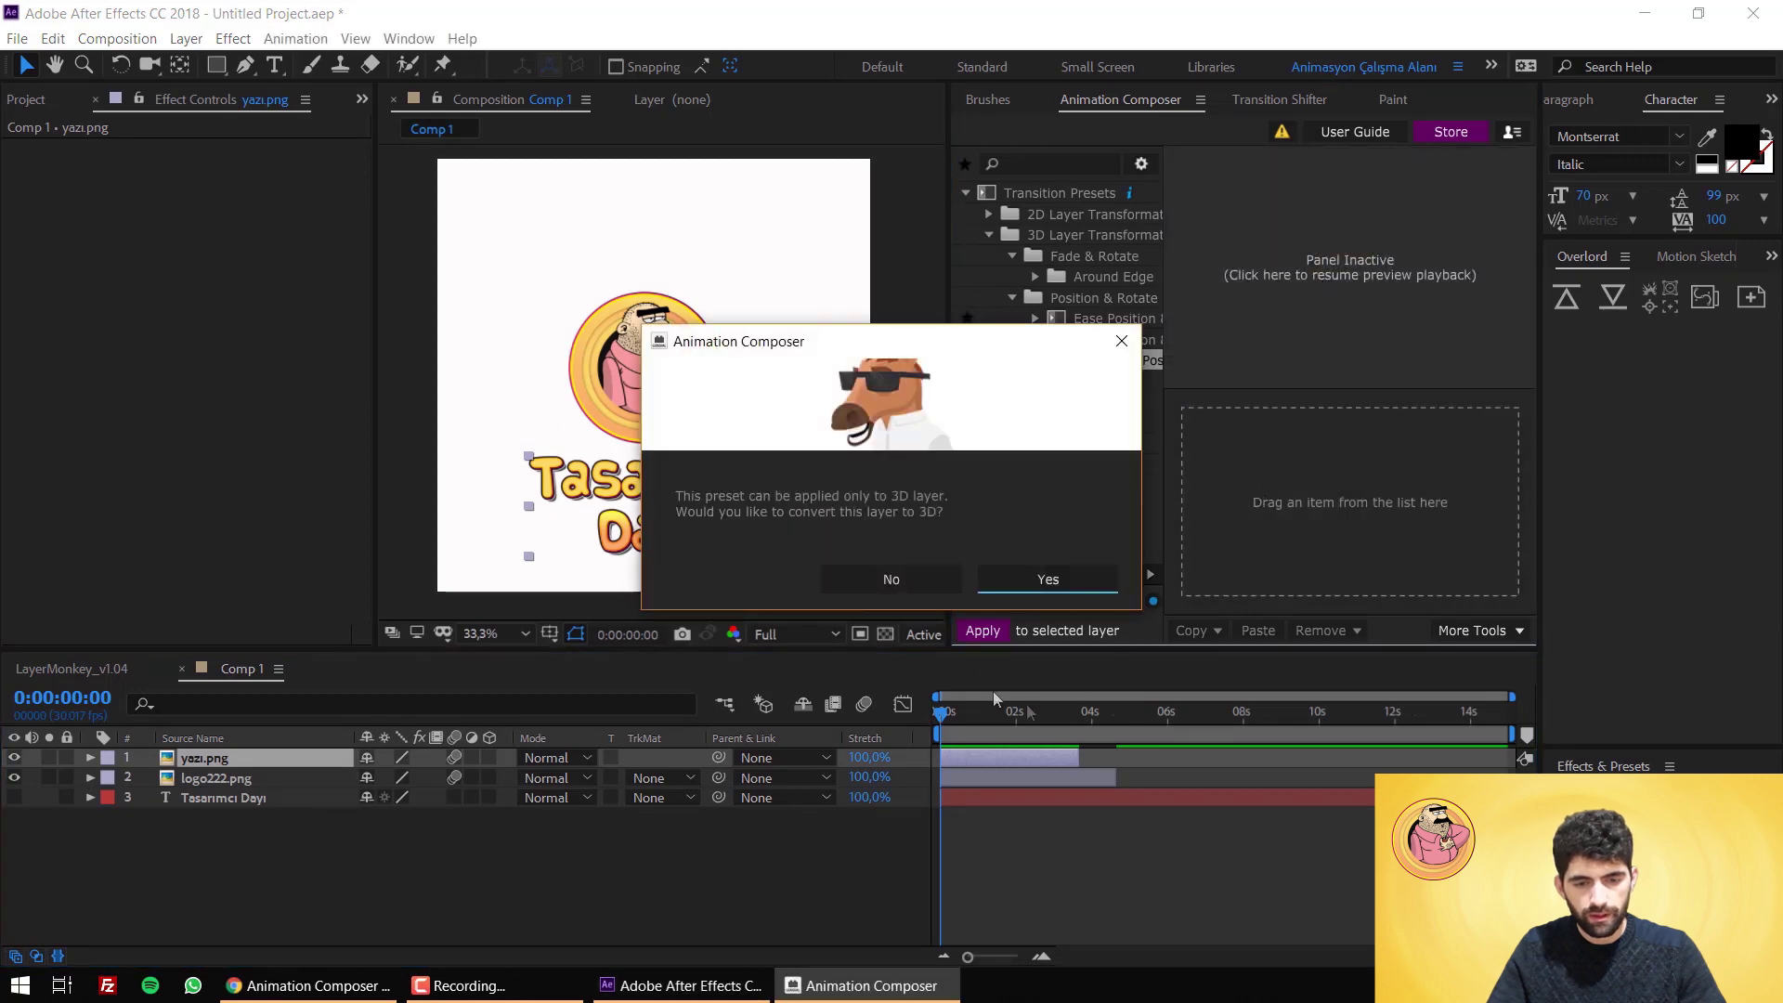
left_click(1048, 579)
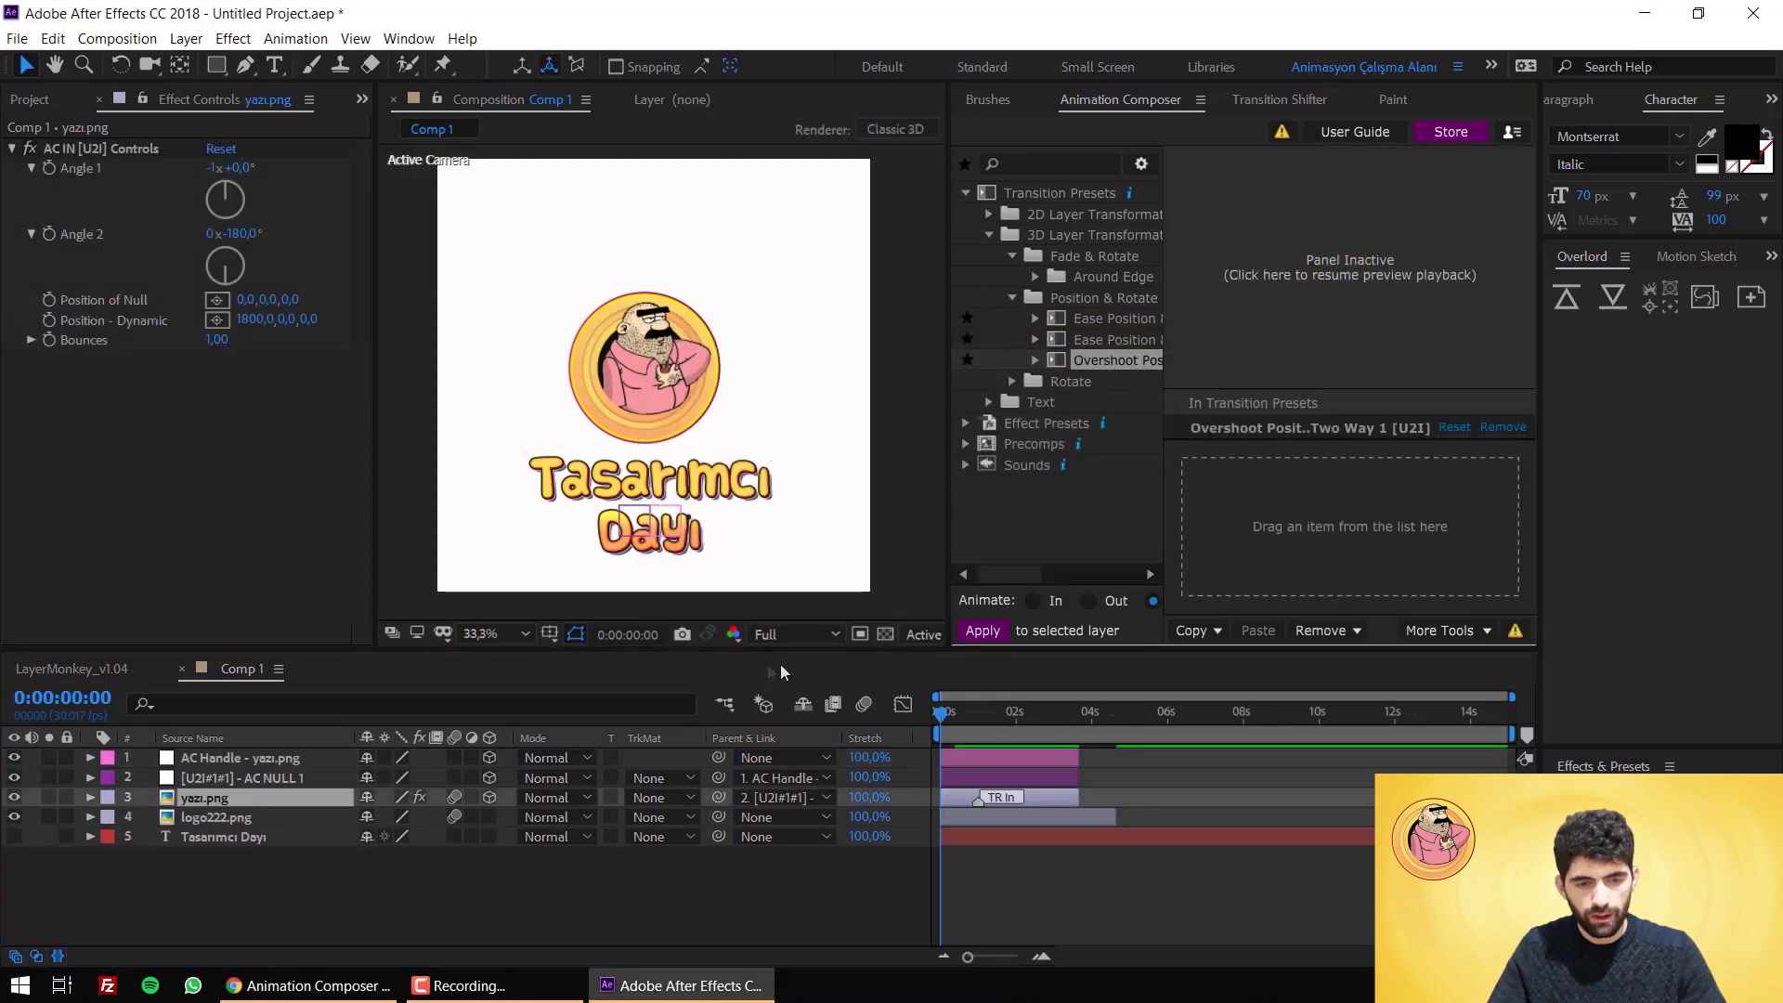
key("space")
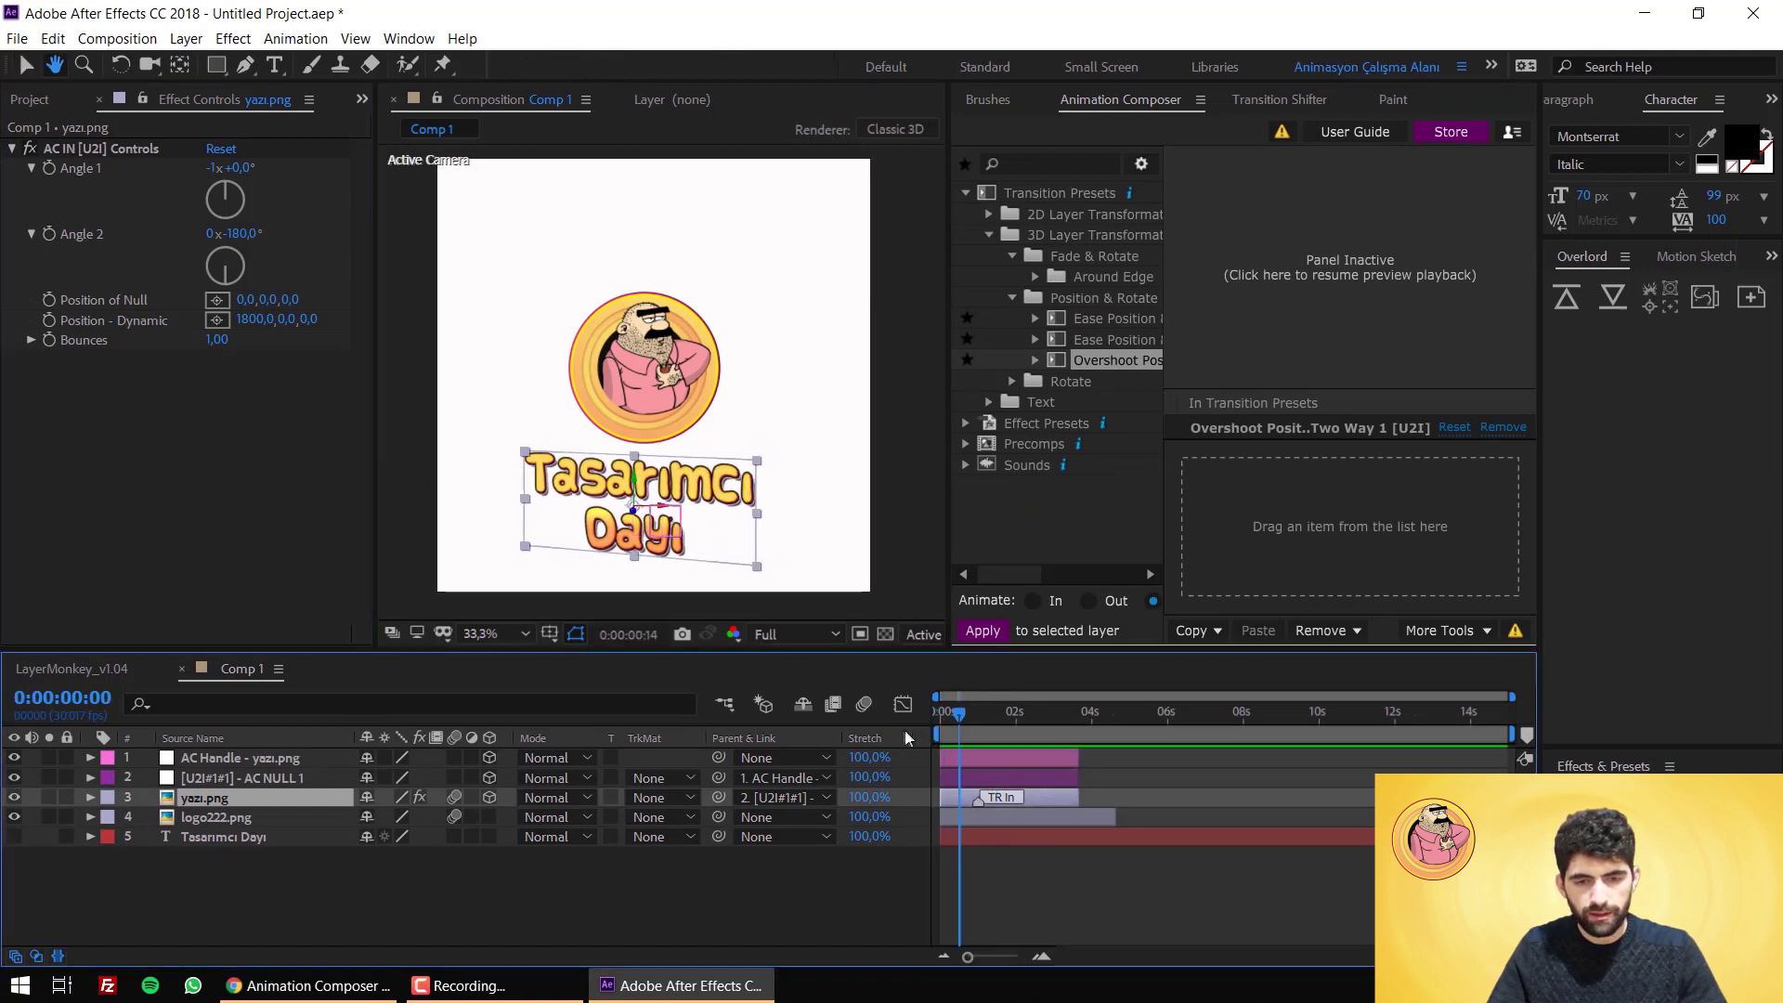
mouse_move(947, 728)
left_mouse_down()
mouse_move(964, 748)
mouse_move(1009, 740)
left_mouse_up()
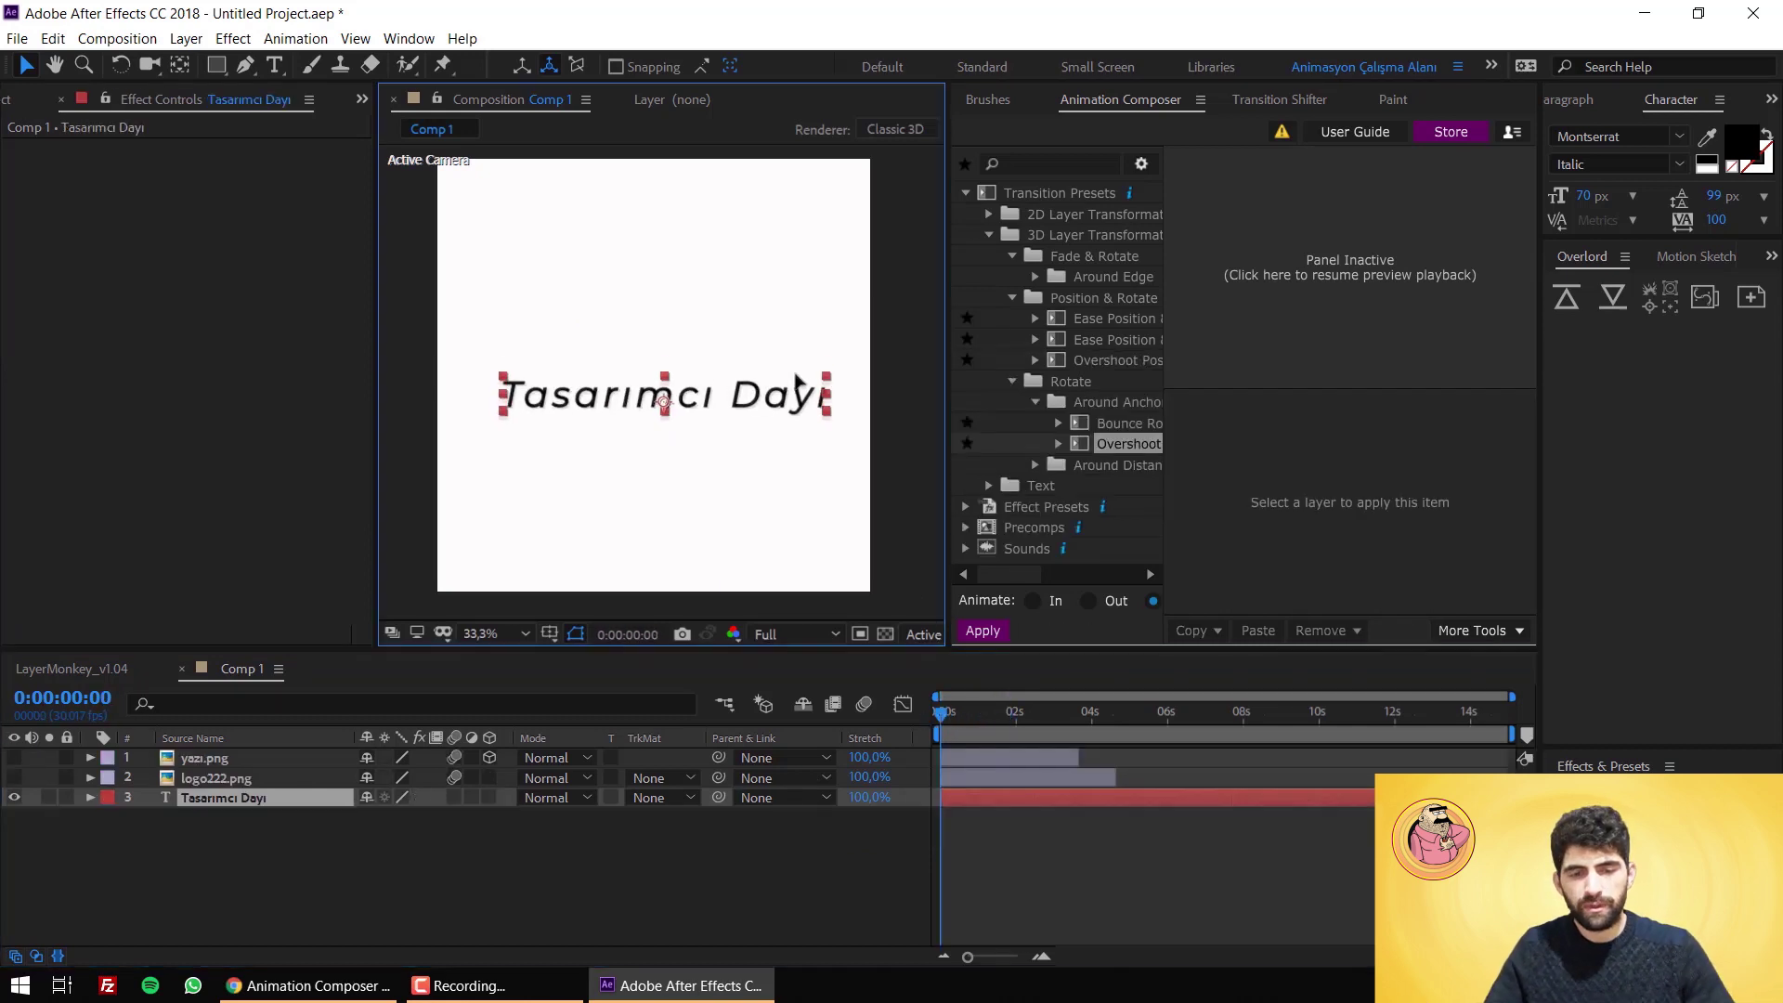
Step: Apply Text > Animate Characters > Position & Rotate > Basic preset 2 as the title text's entrance
left_click(988, 235)
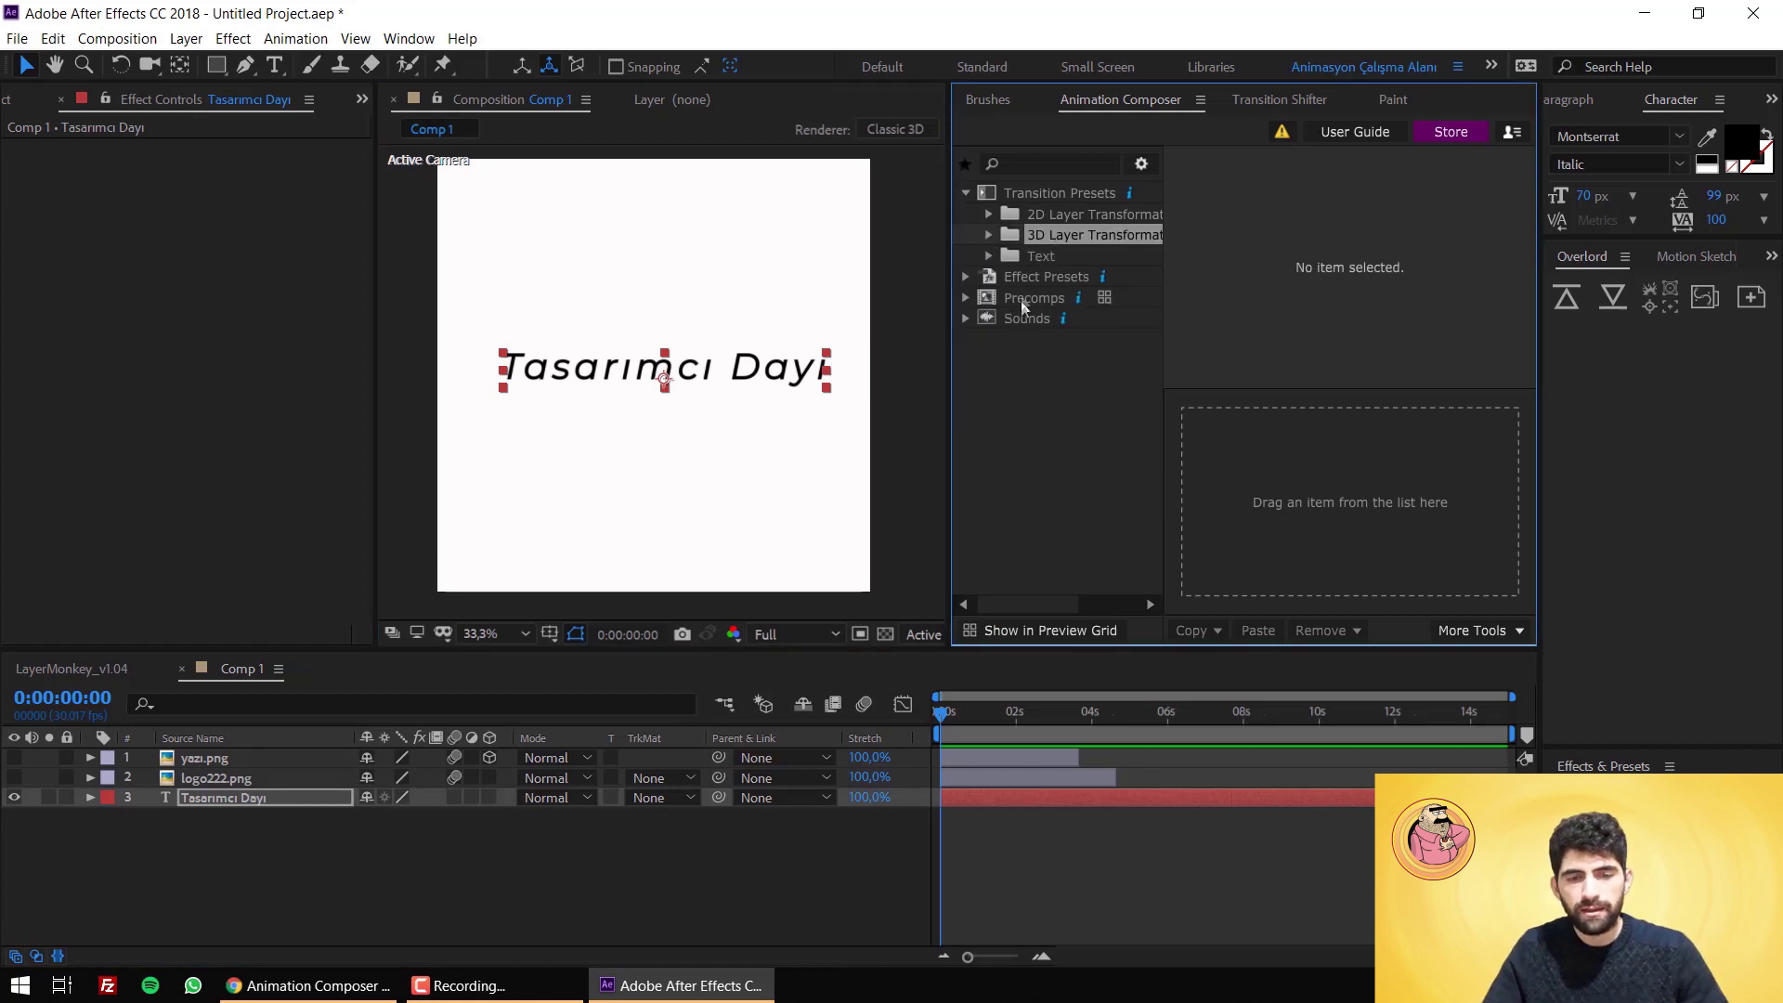
left_click(989, 257)
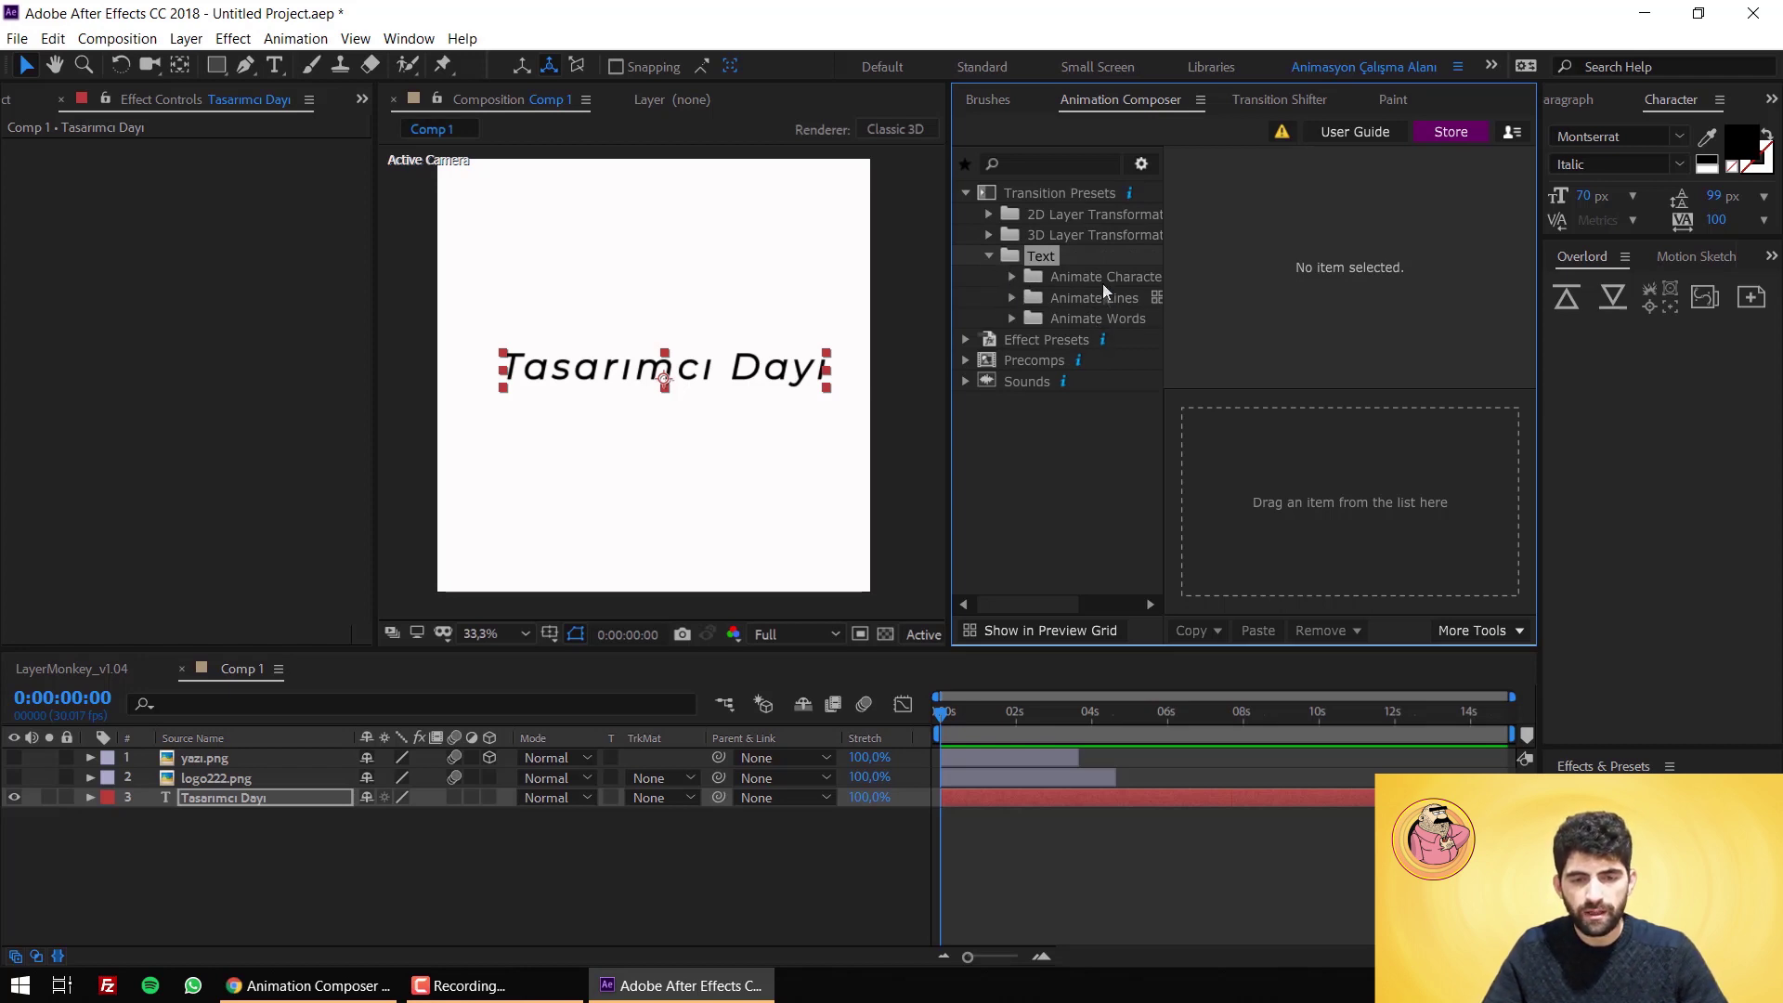
left_click(1013, 276)
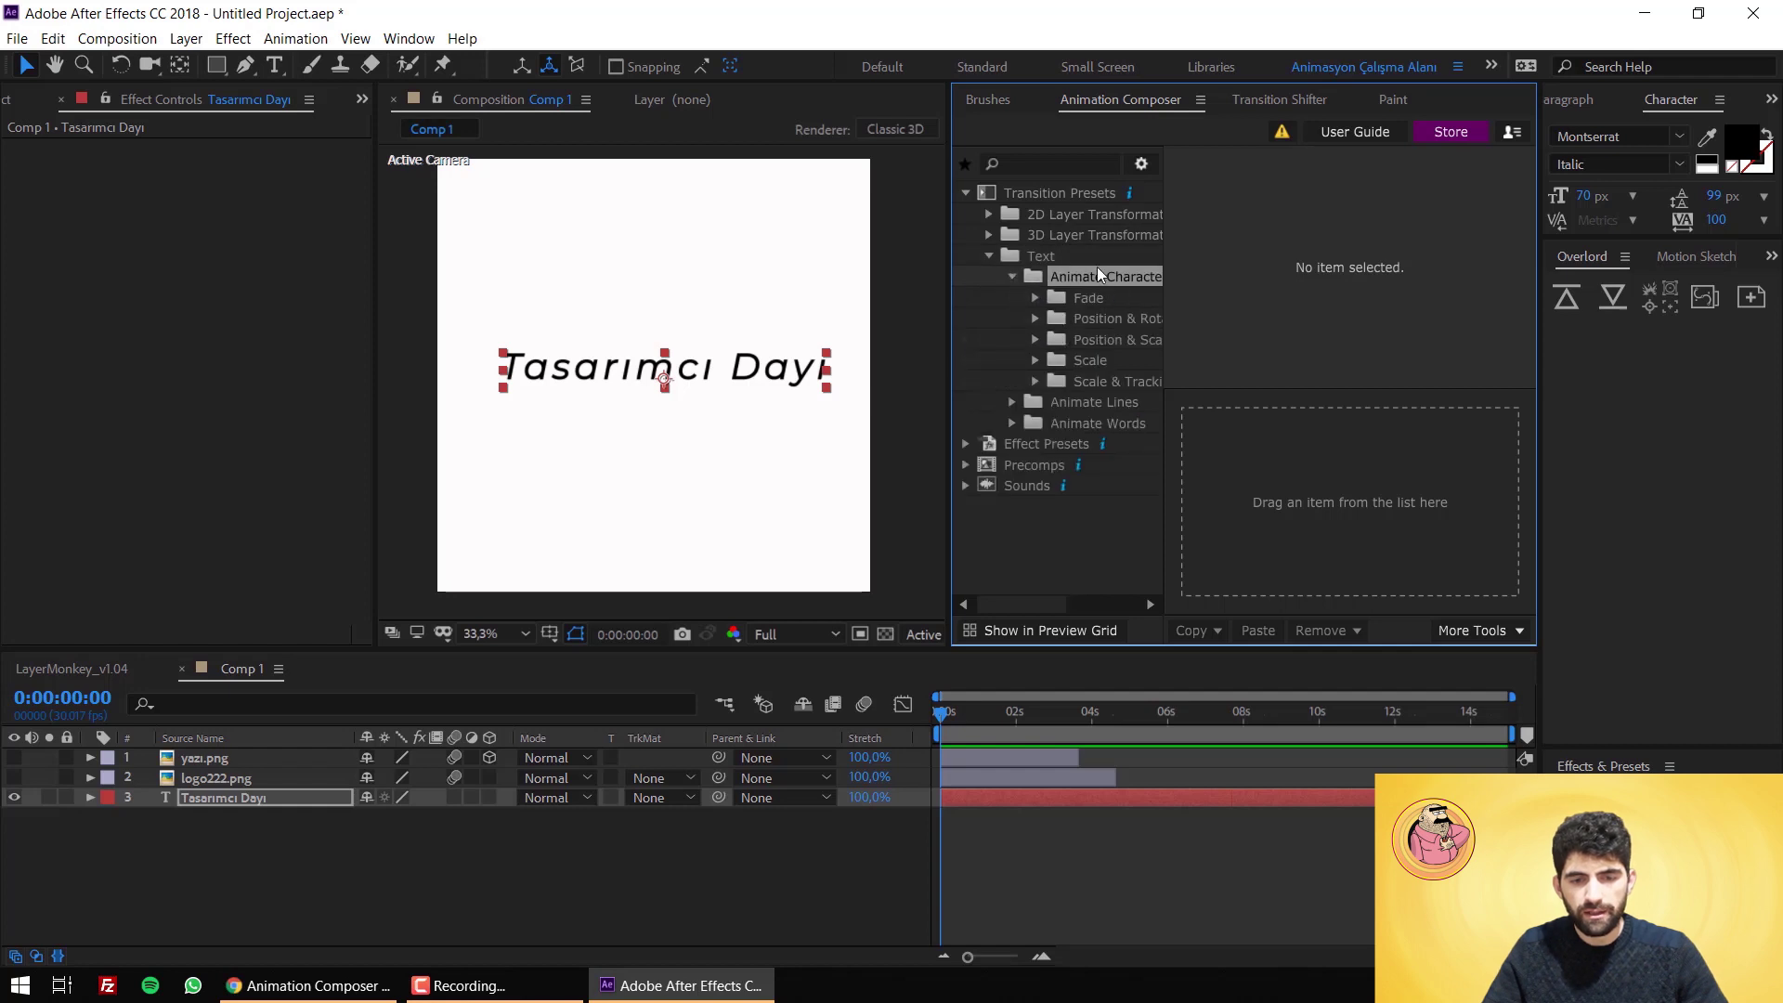
left_click(1013, 403)
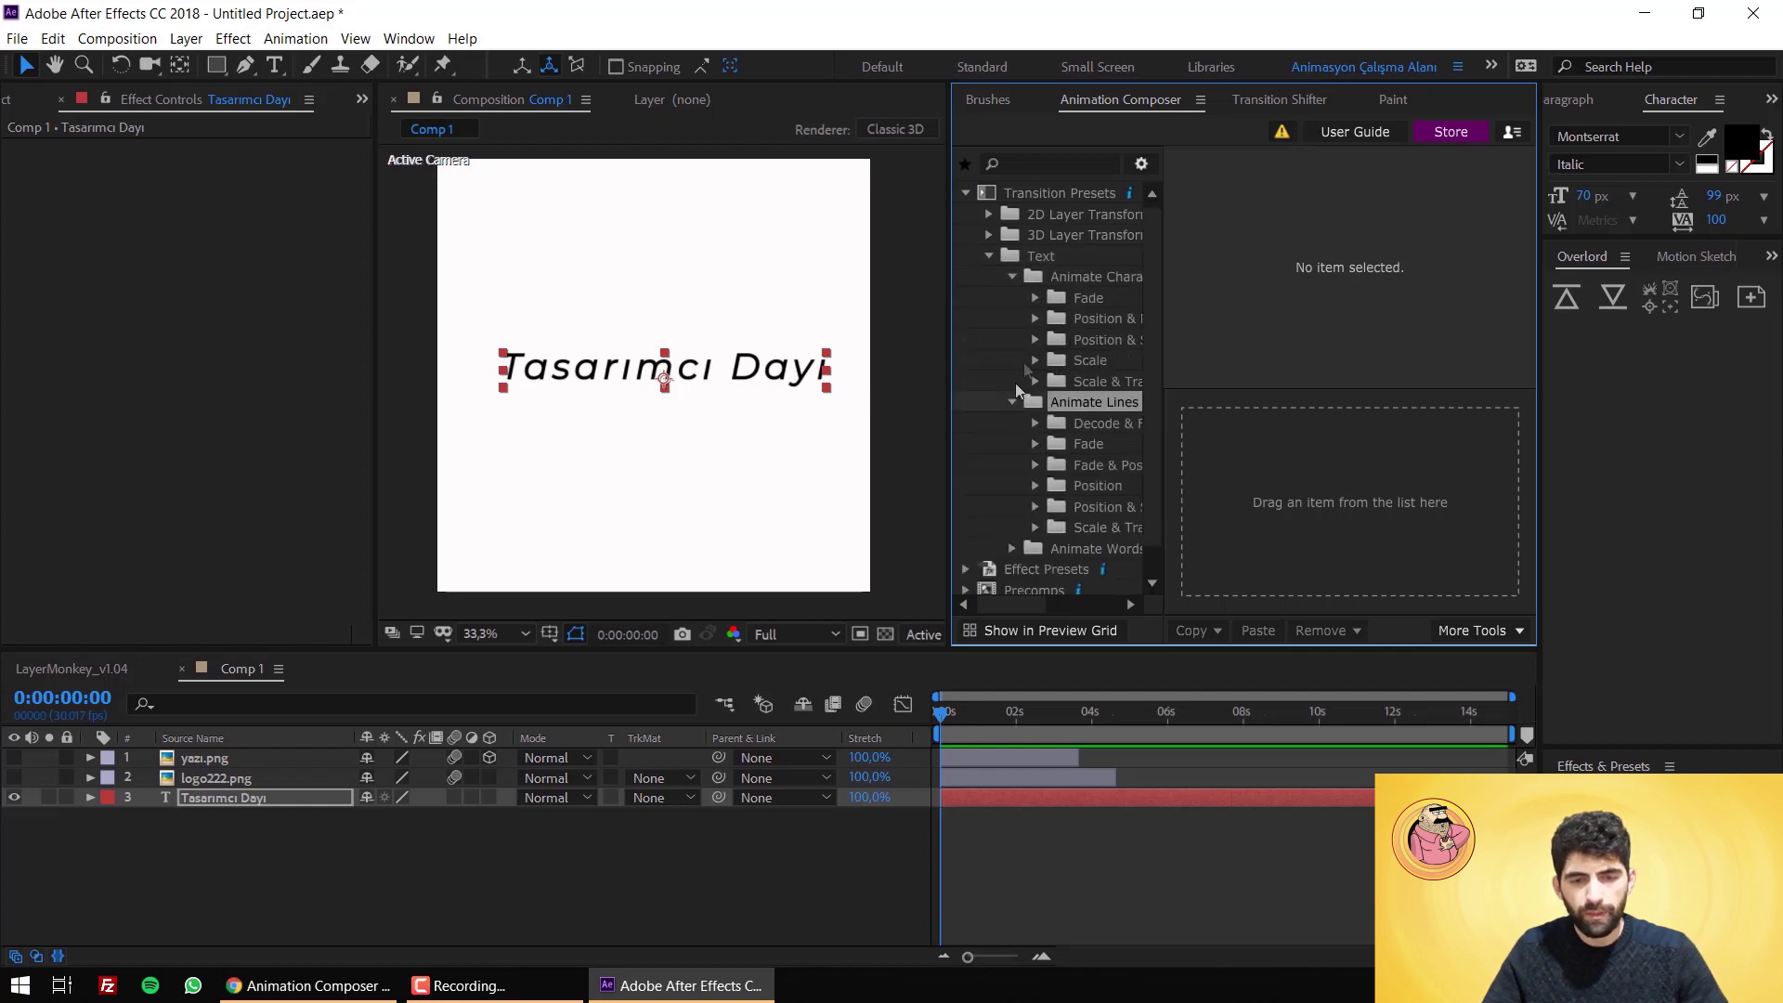
left_click(1036, 318)
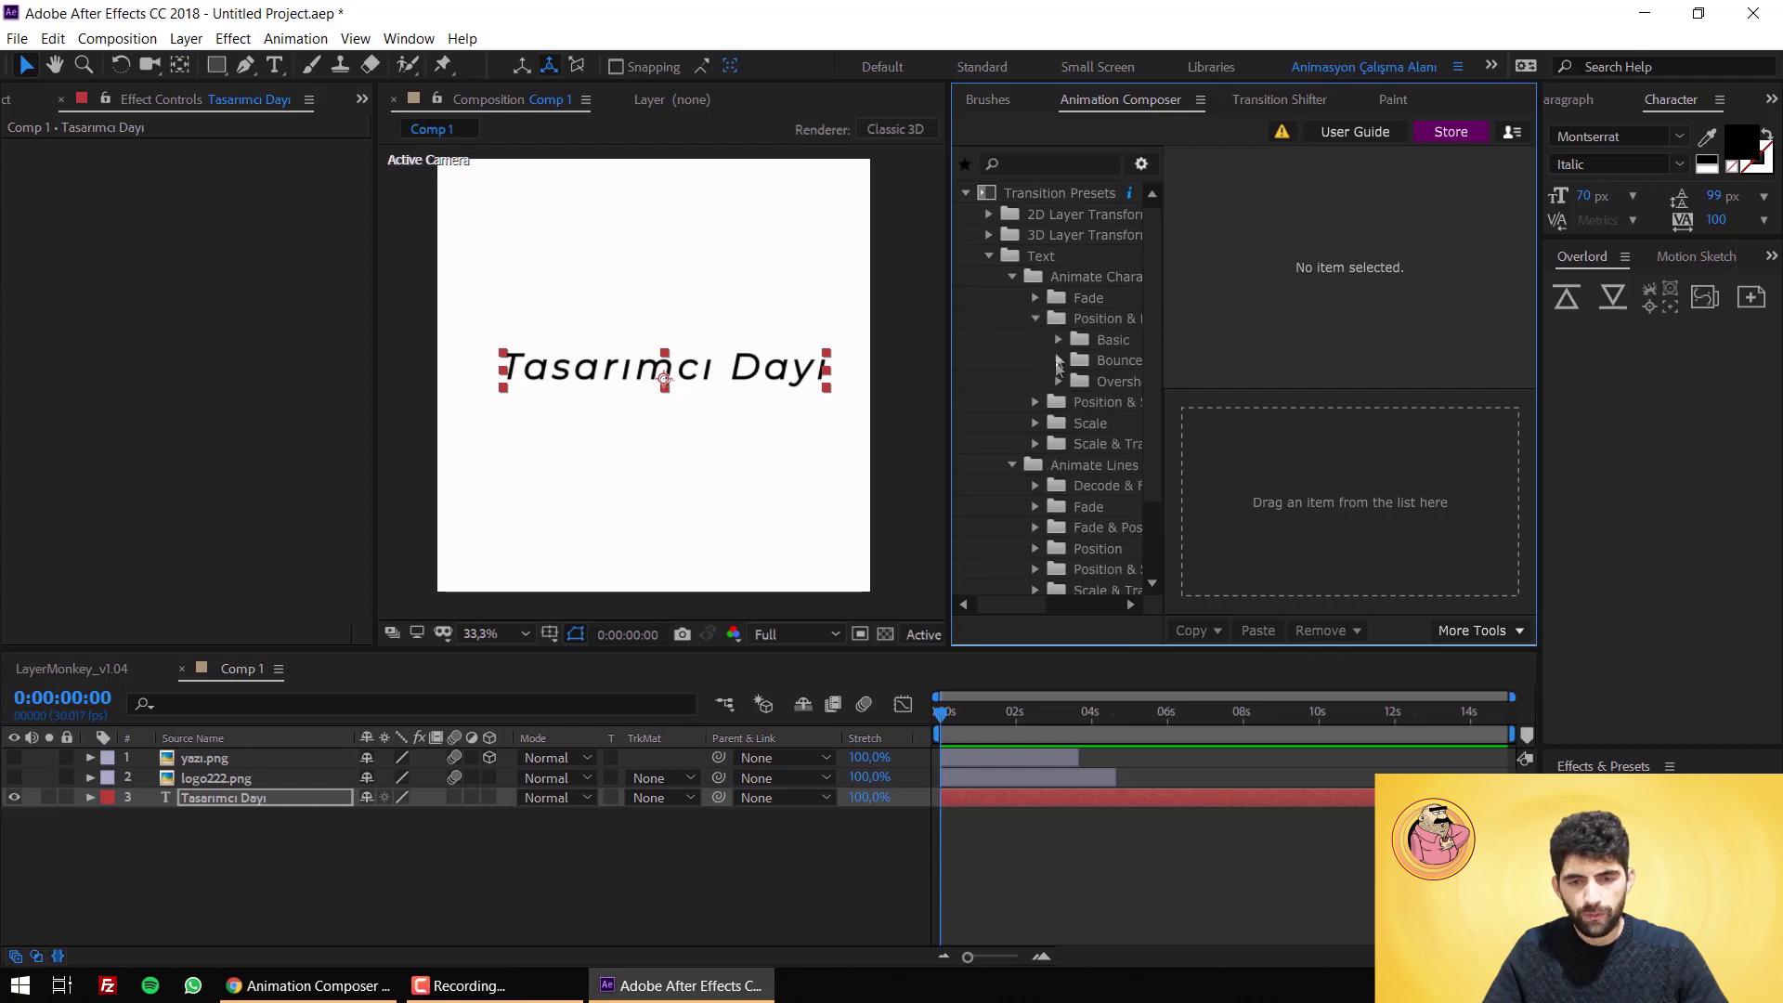
left_click(1059, 340)
left_click(1128, 381)
left_click_drag(1128, 381, 1210, 503)
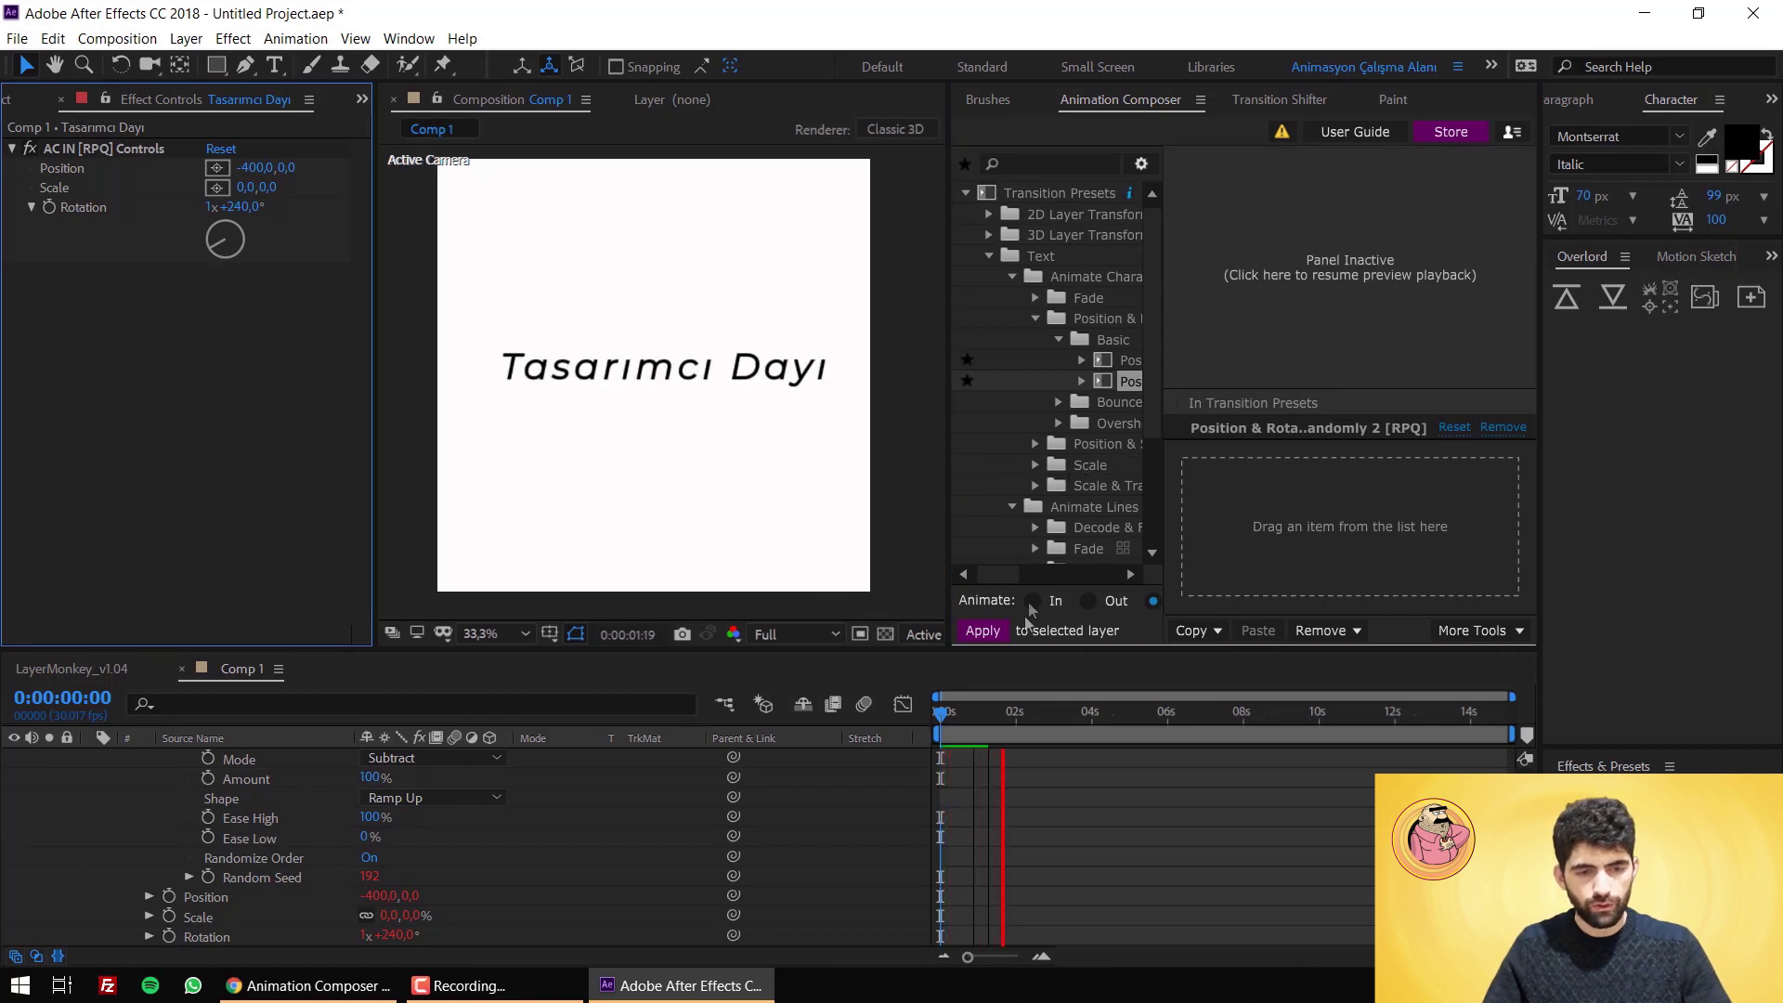
Step: Apply the Right variant of Position & Rotate & Scale Characters Randomly 2 as the text's out transition
key("space")
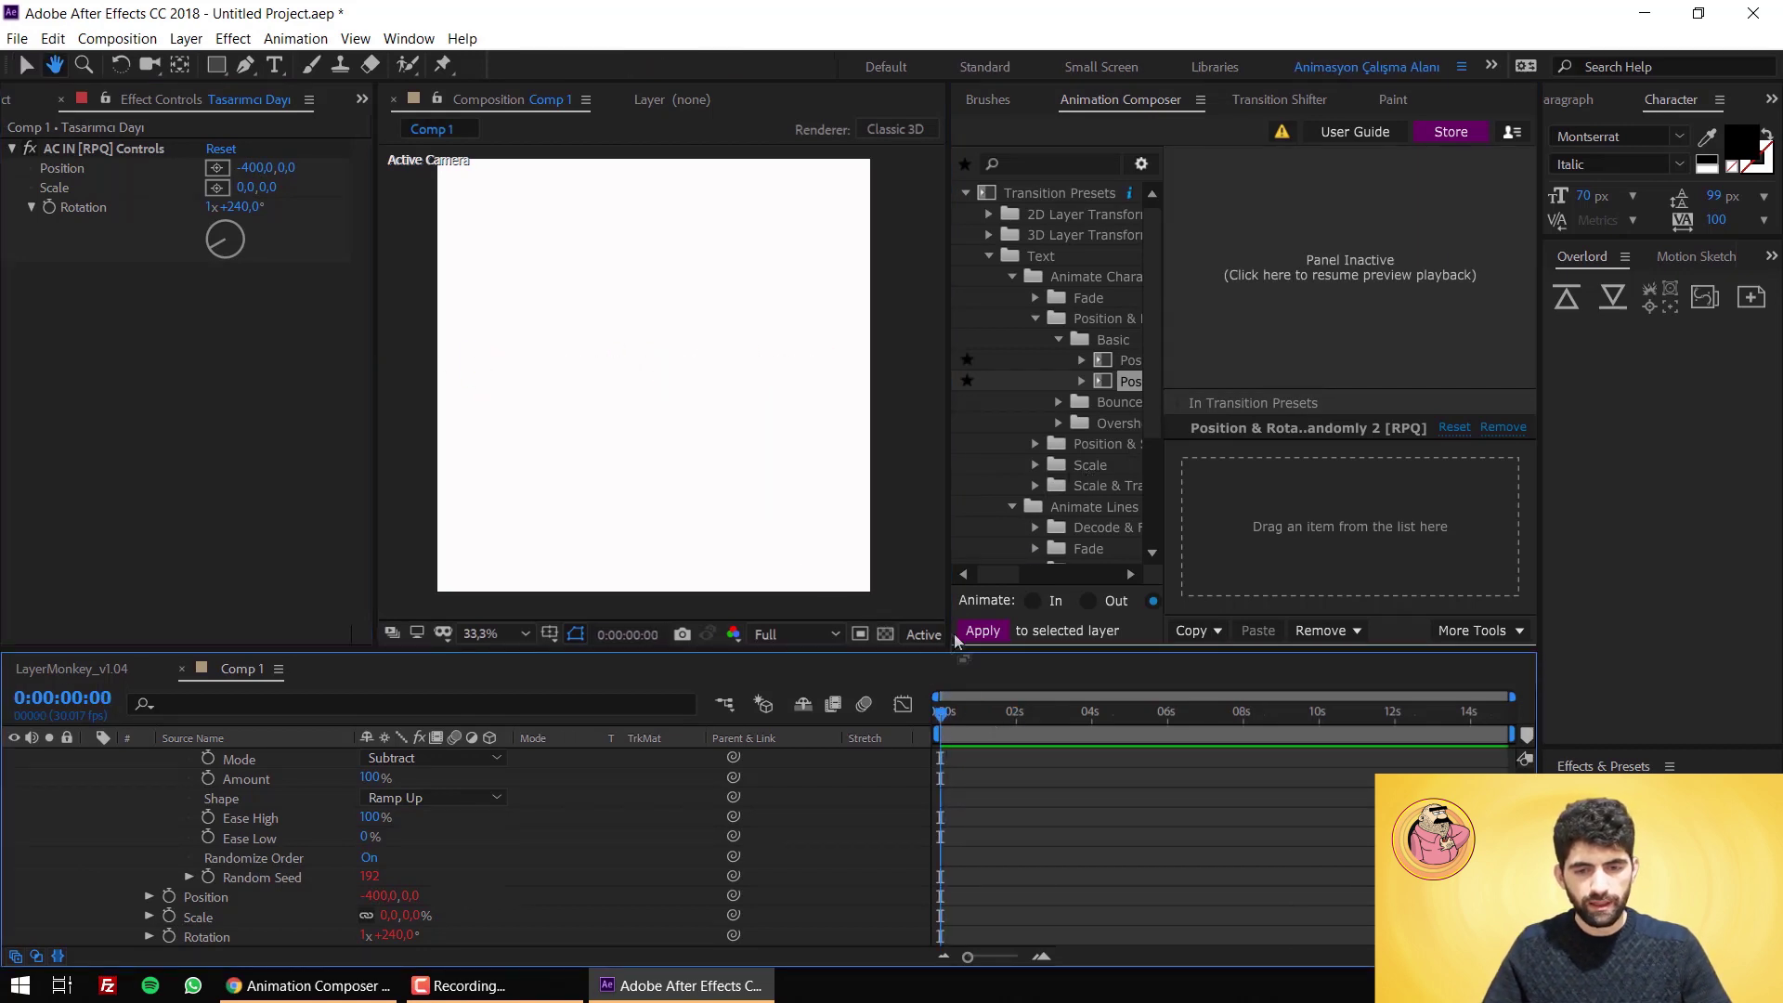
key("space")
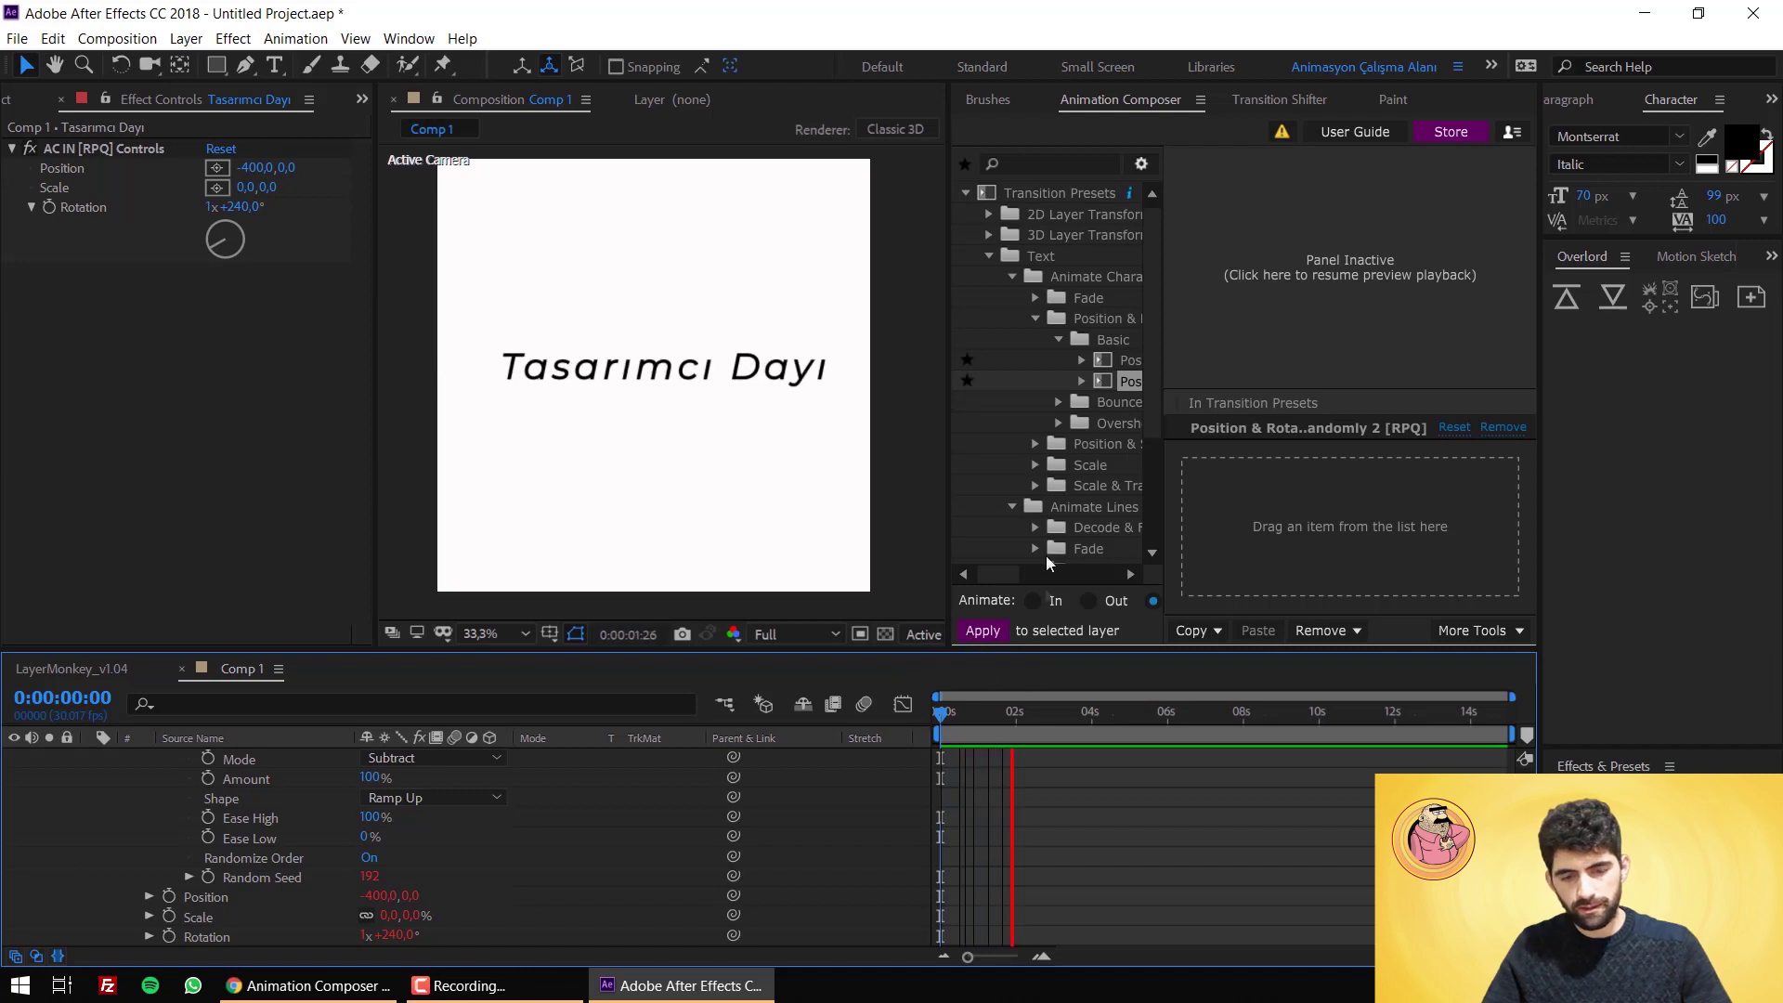
key("space")
left_click(1082, 381)
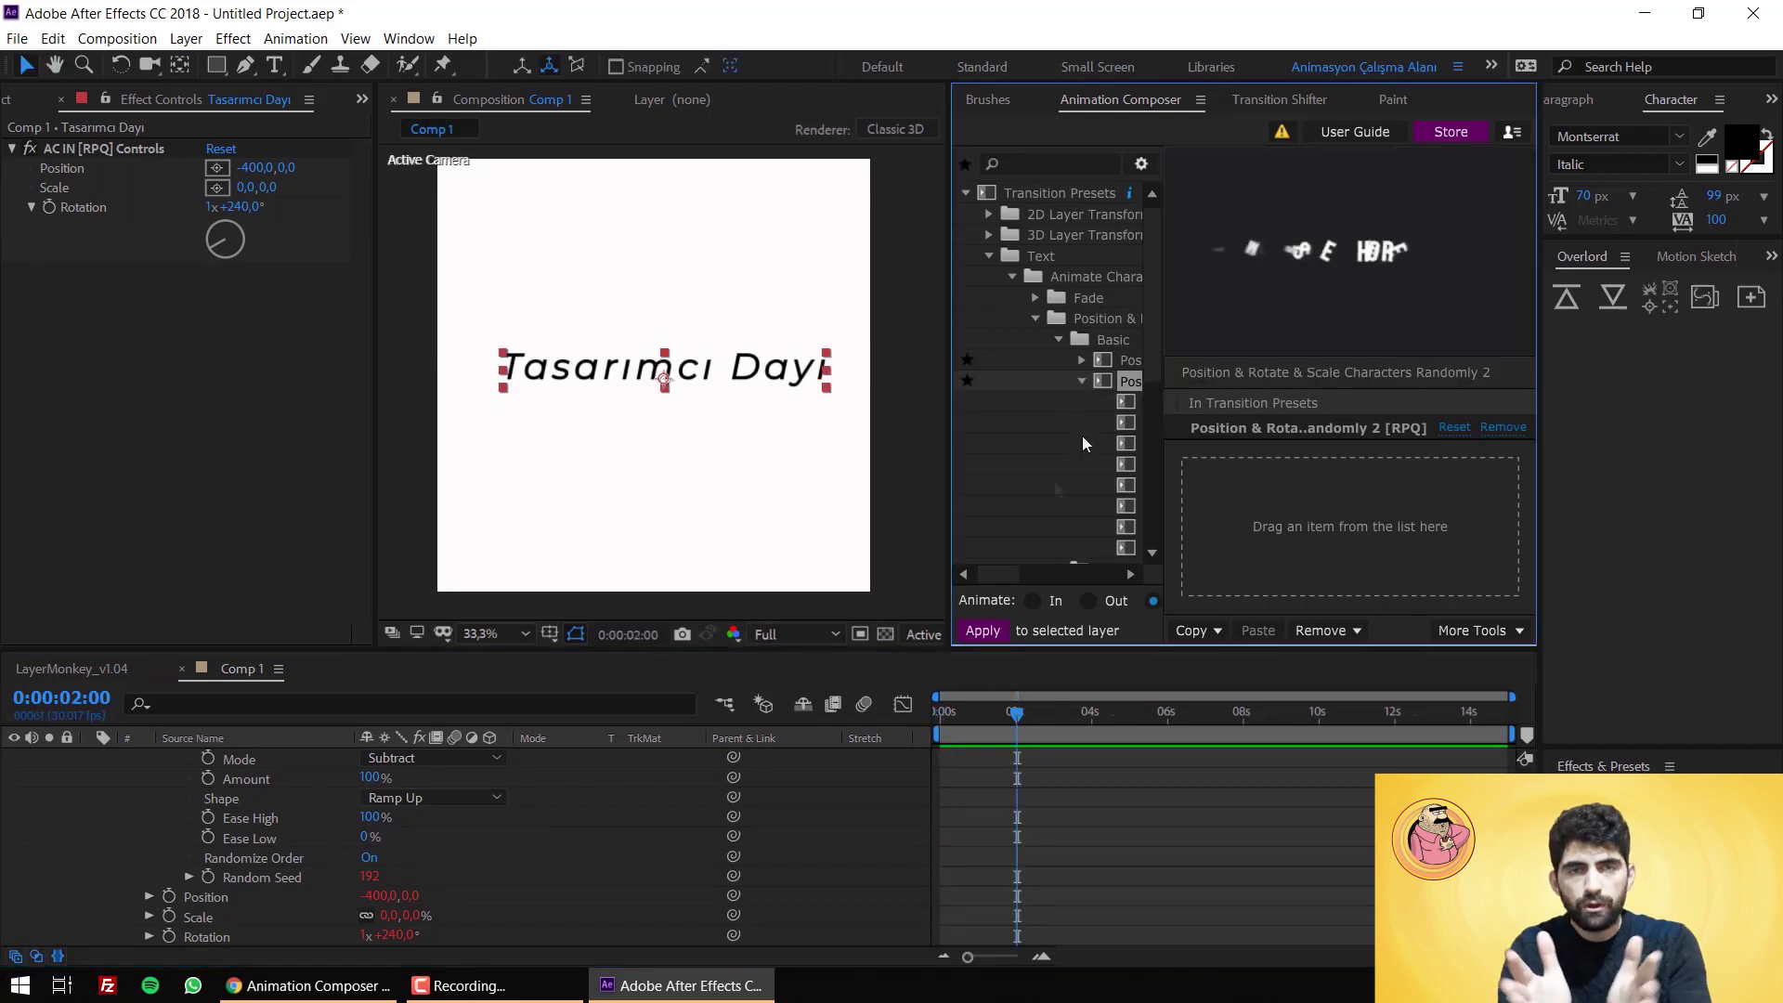
left_click_drag(1001, 575, 1033, 575)
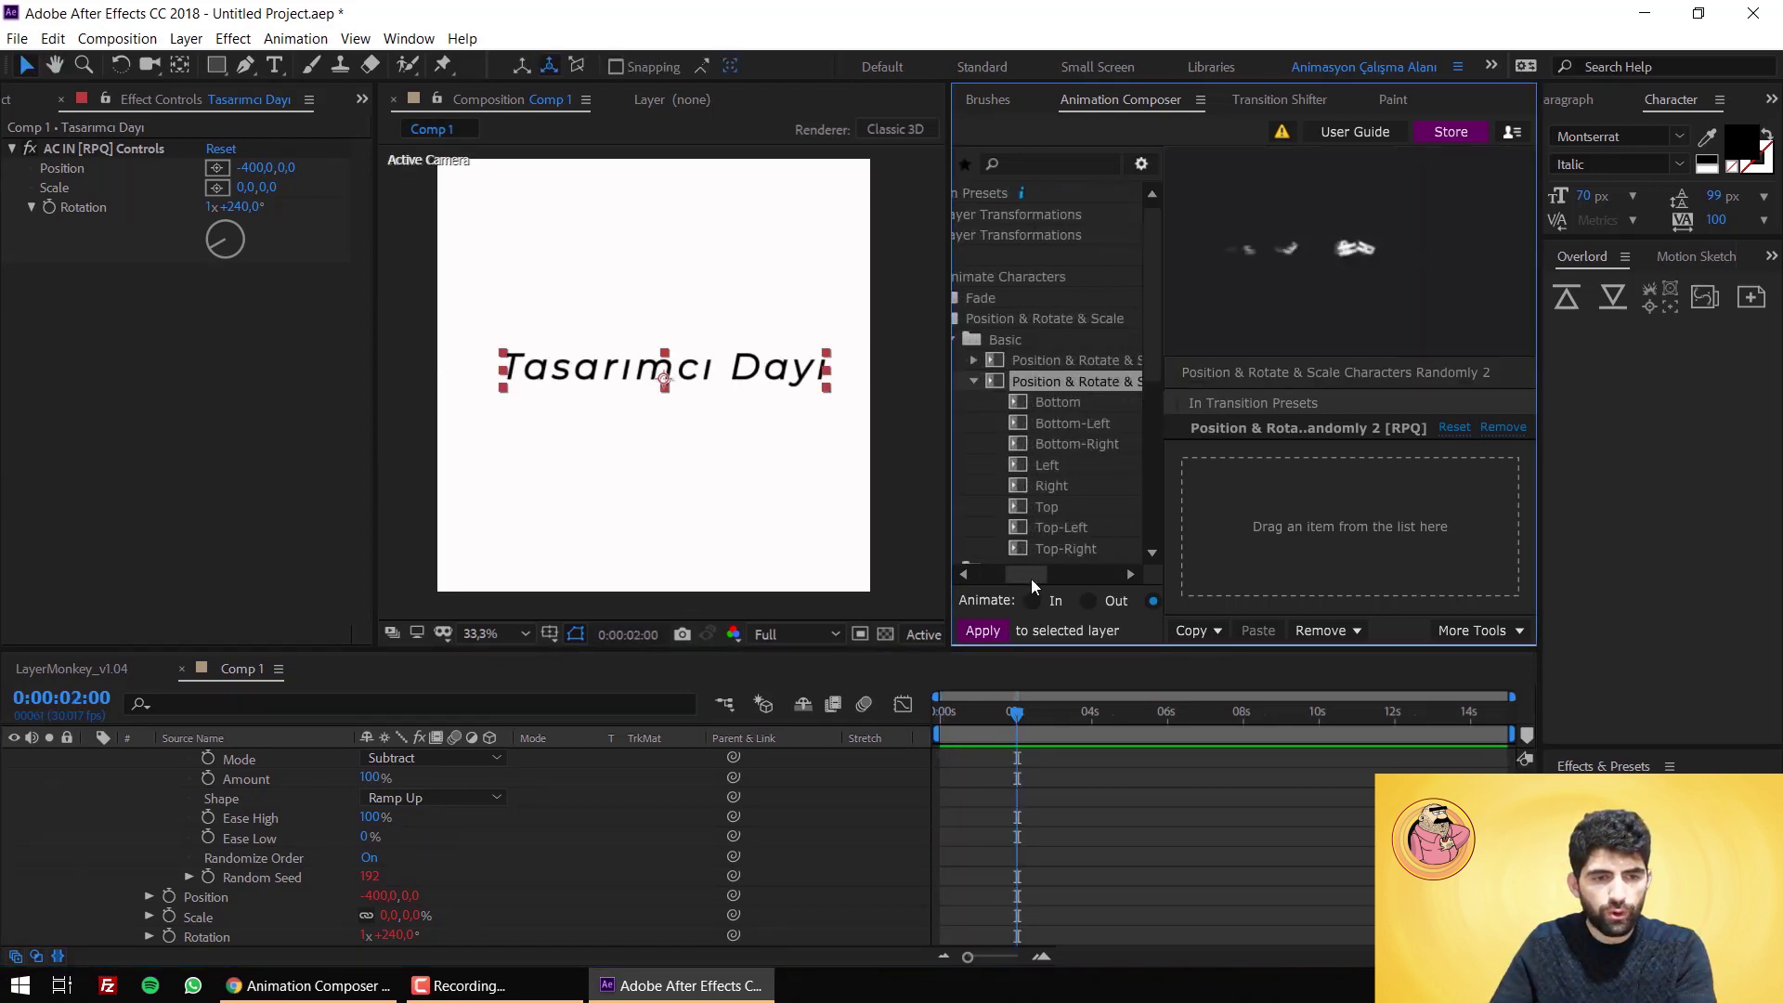
left_click(1056, 487)
left_click_drag(1042, 495, 1431, 548)
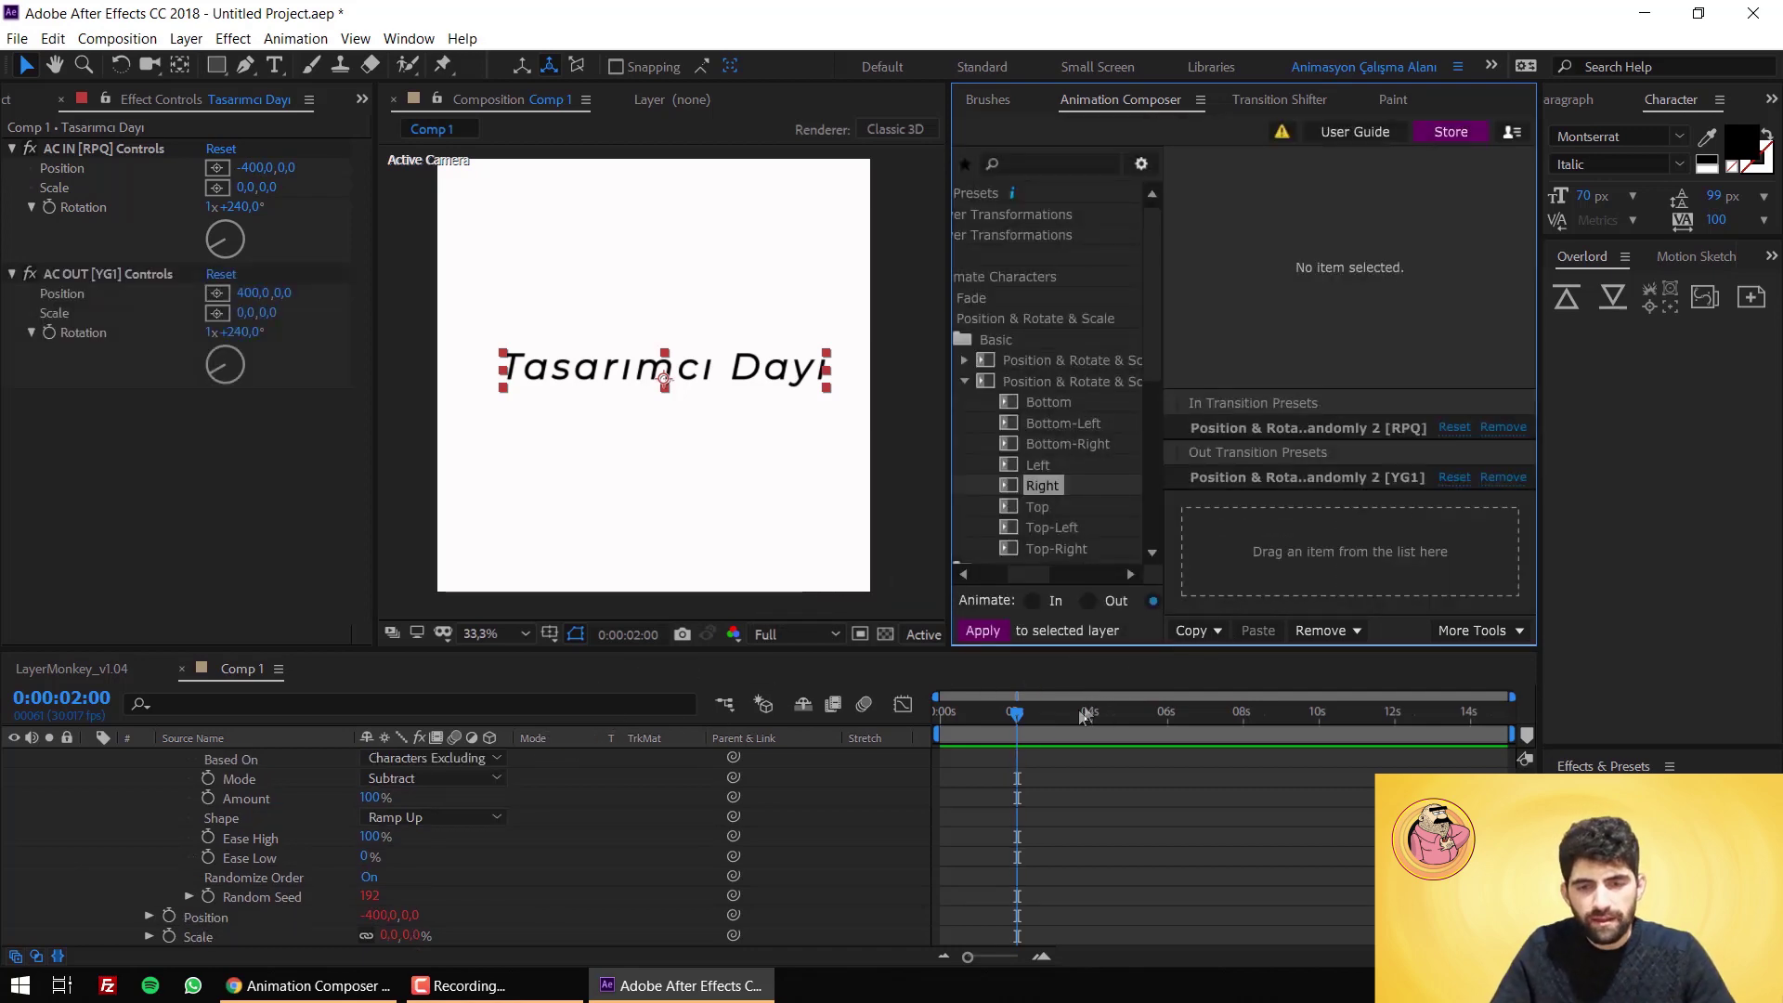
Step: Collapse the Tasarımcı Dayı layer, trim its out-point earlier, and preview the in and out transitions
scroll(517, 854, "up", 5)
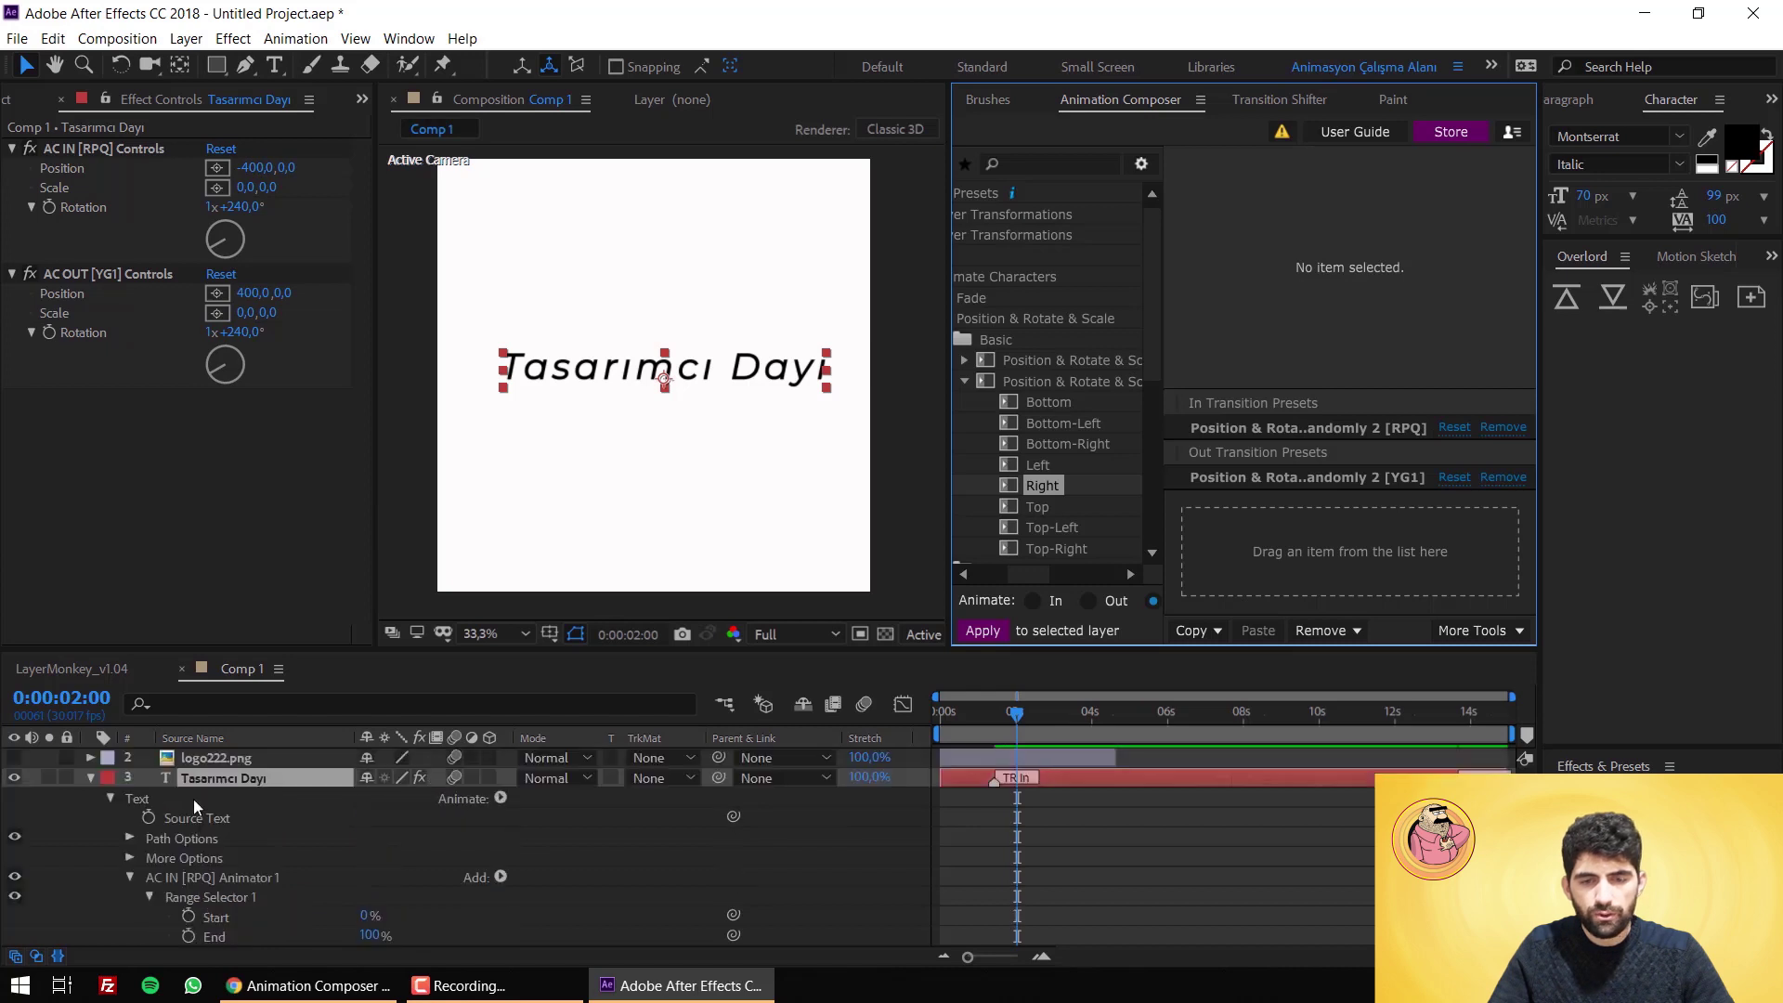
left_click(90, 797)
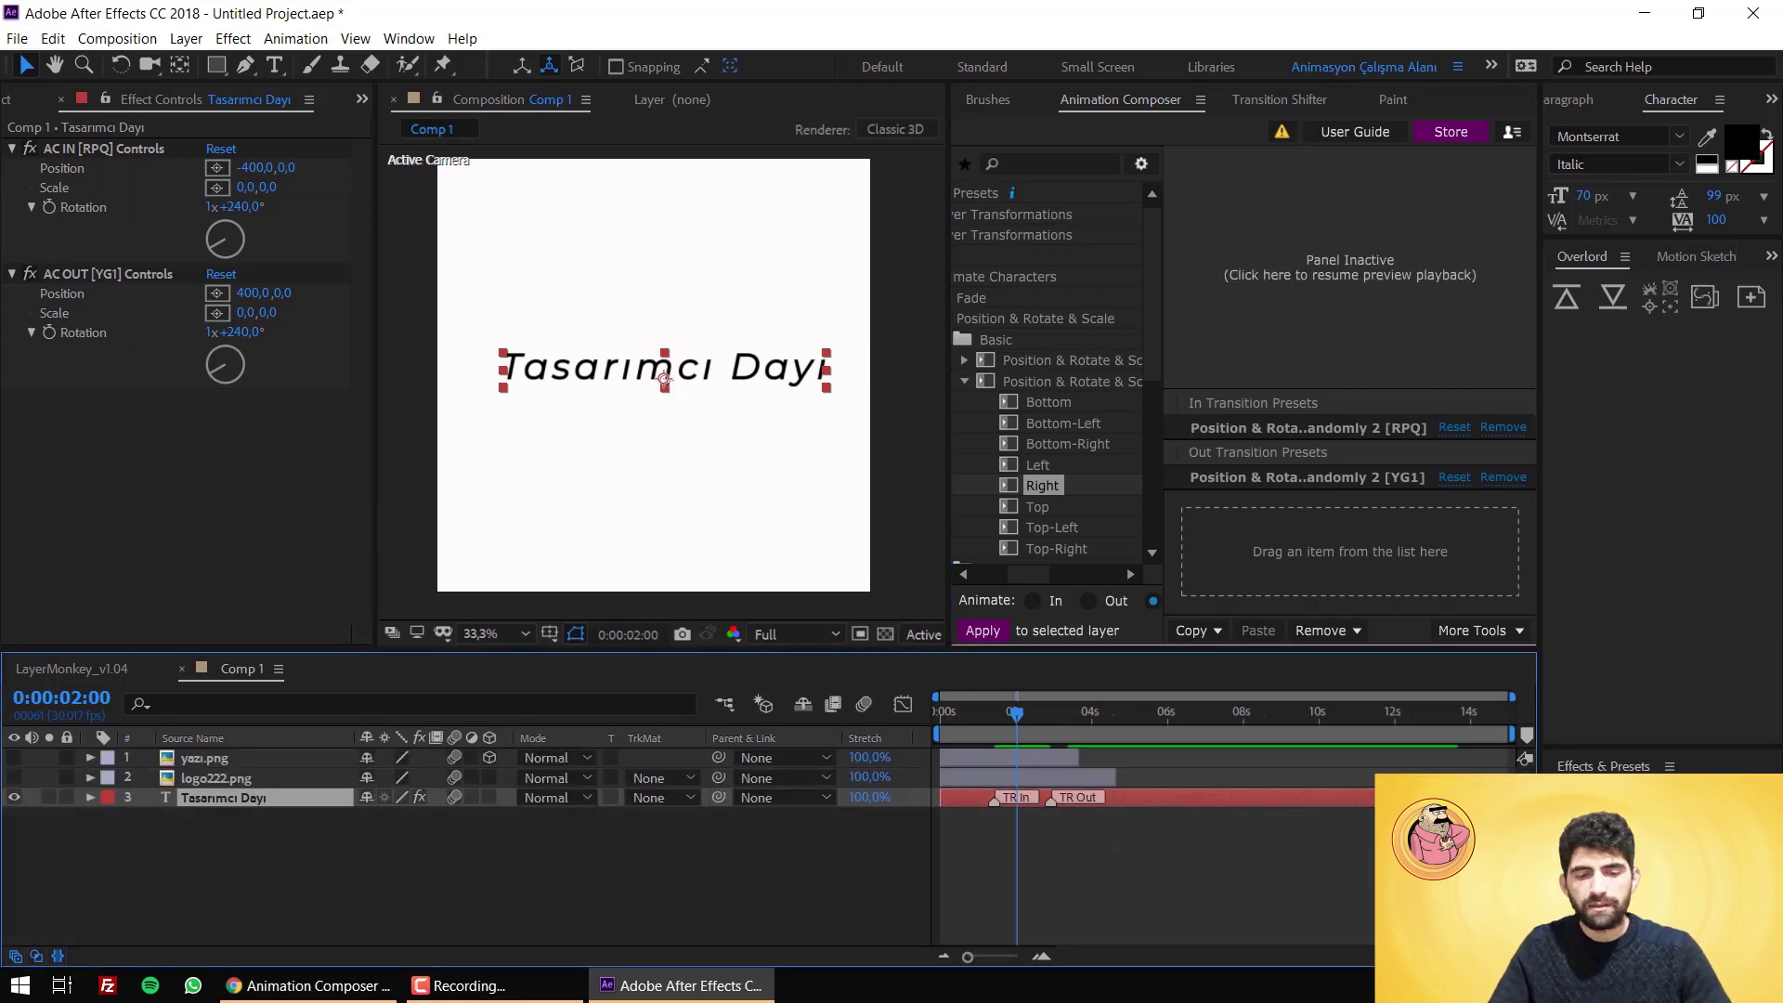
left_click_drag(1223, 833, 1115, 832)
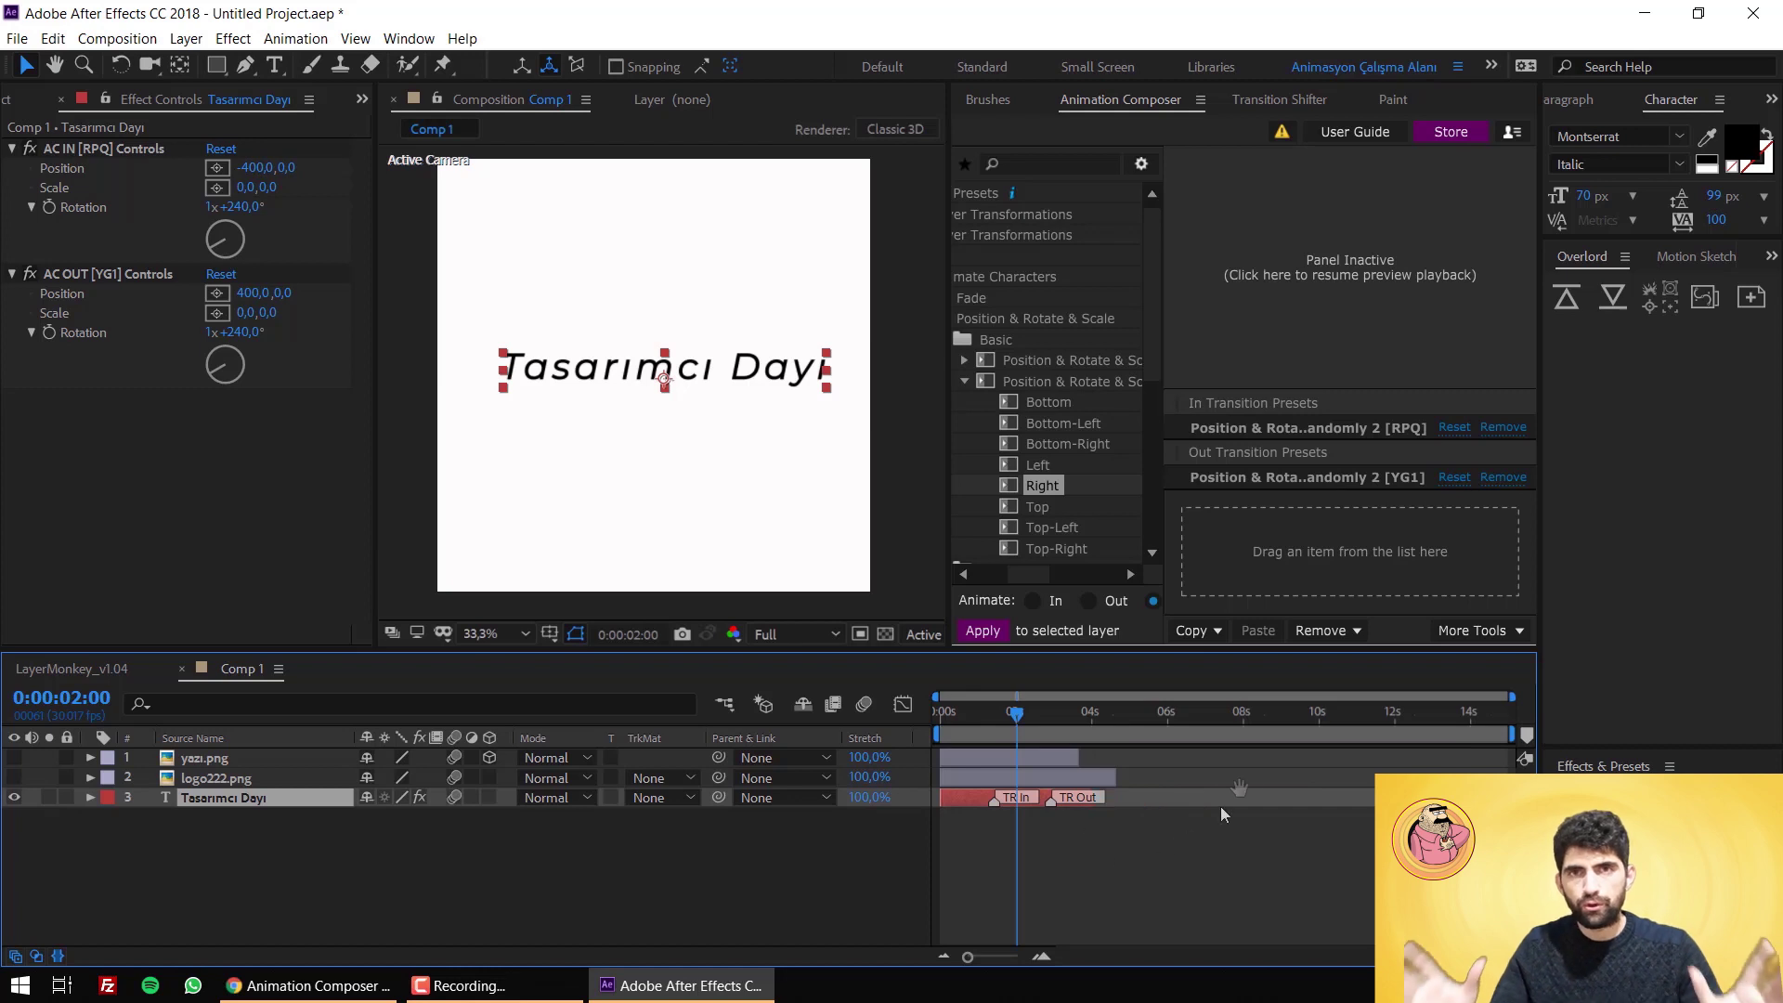
key("space")
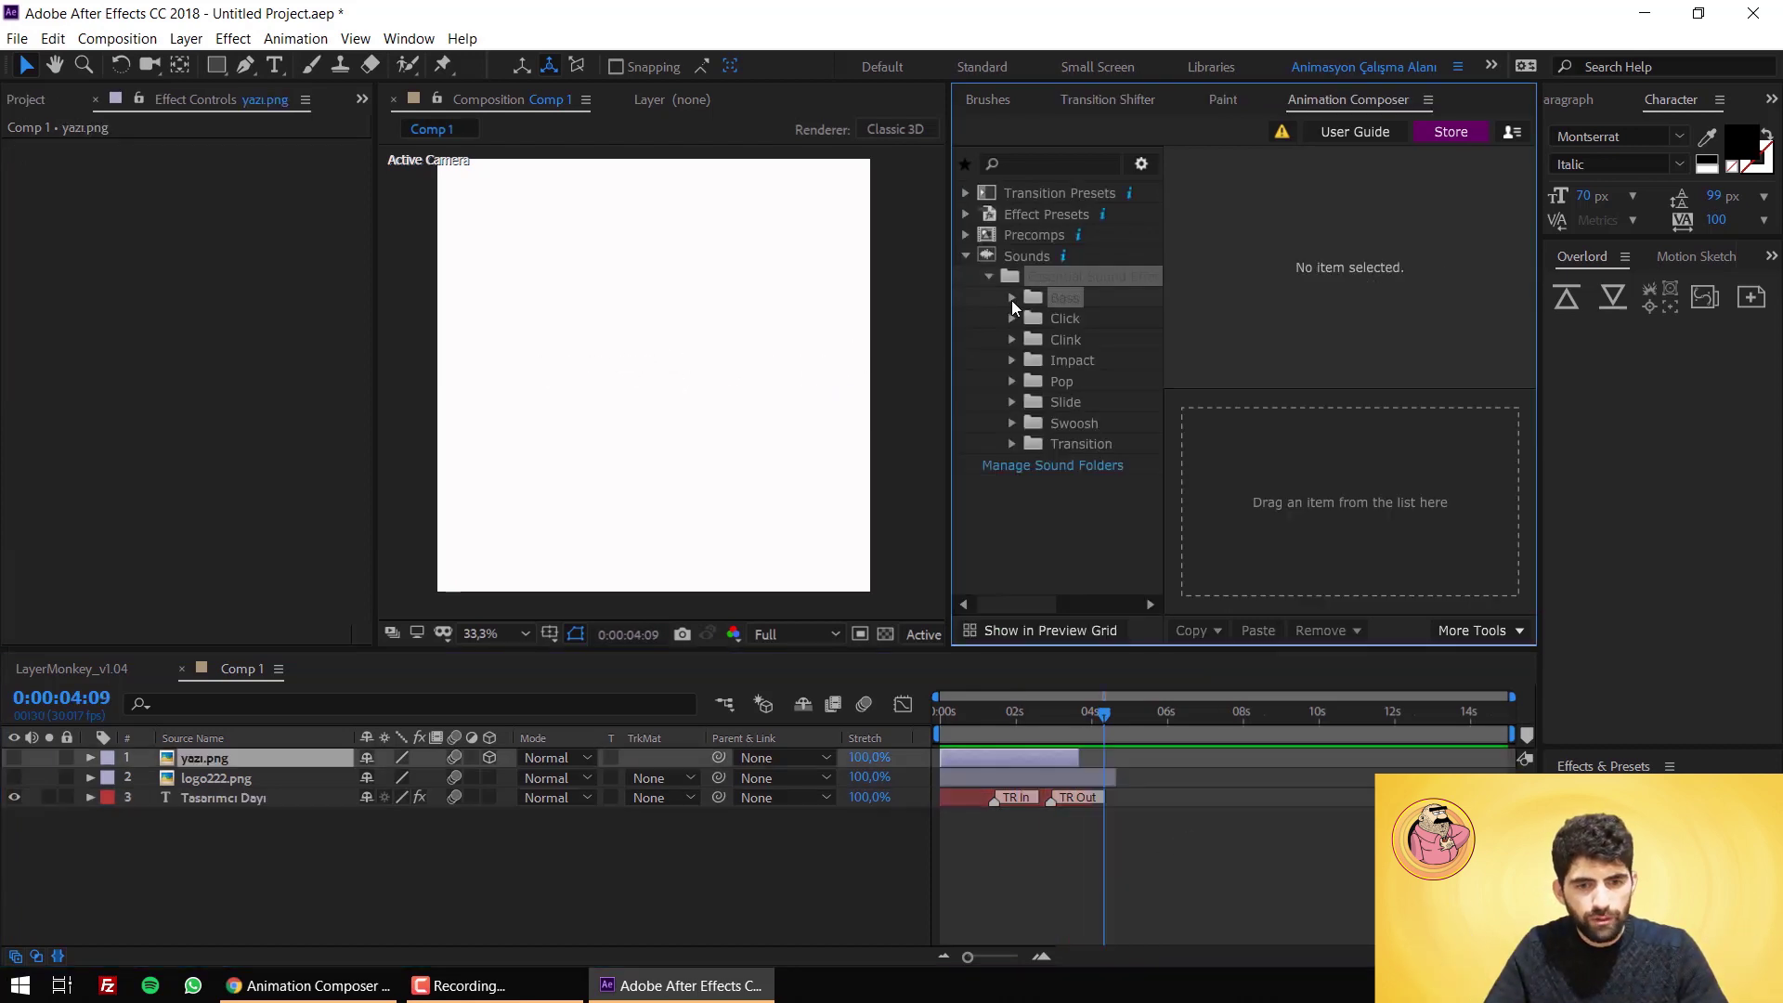
Step: Preview the Click Keyboard 03 and Click Mouse 01 sounds, then stop playback
left_click(1013, 340)
left_click(1078, 368)
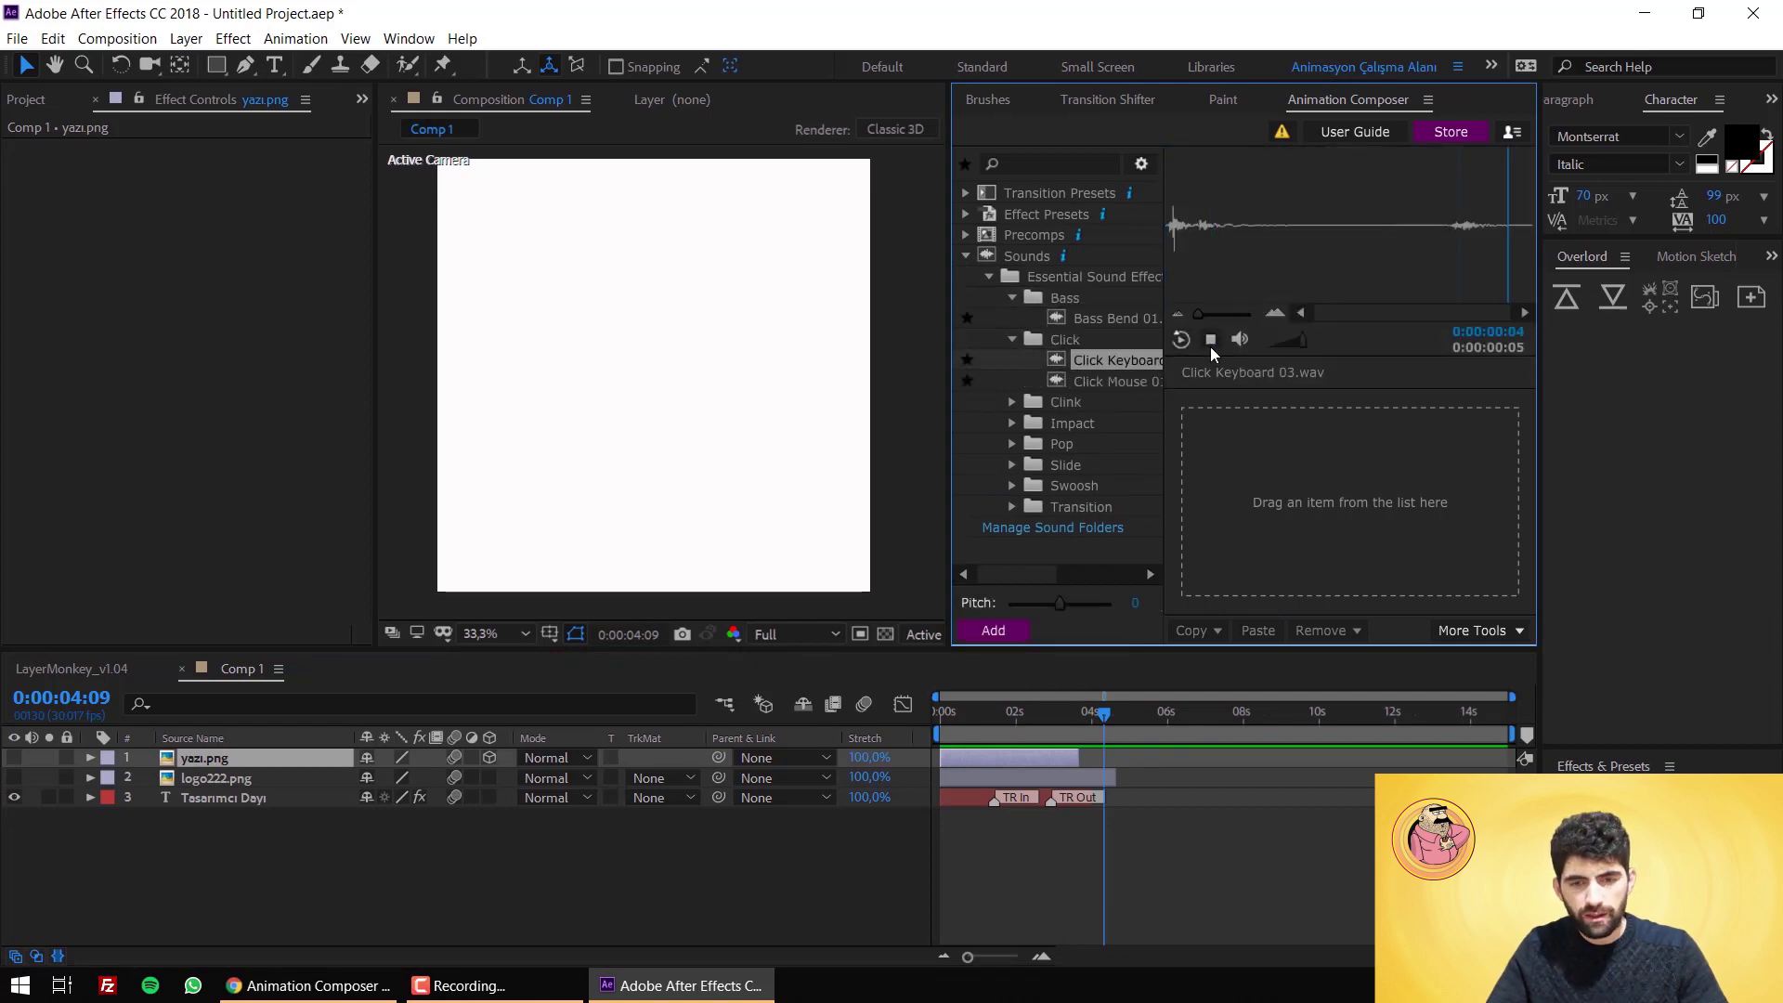
left_click(1143, 380)
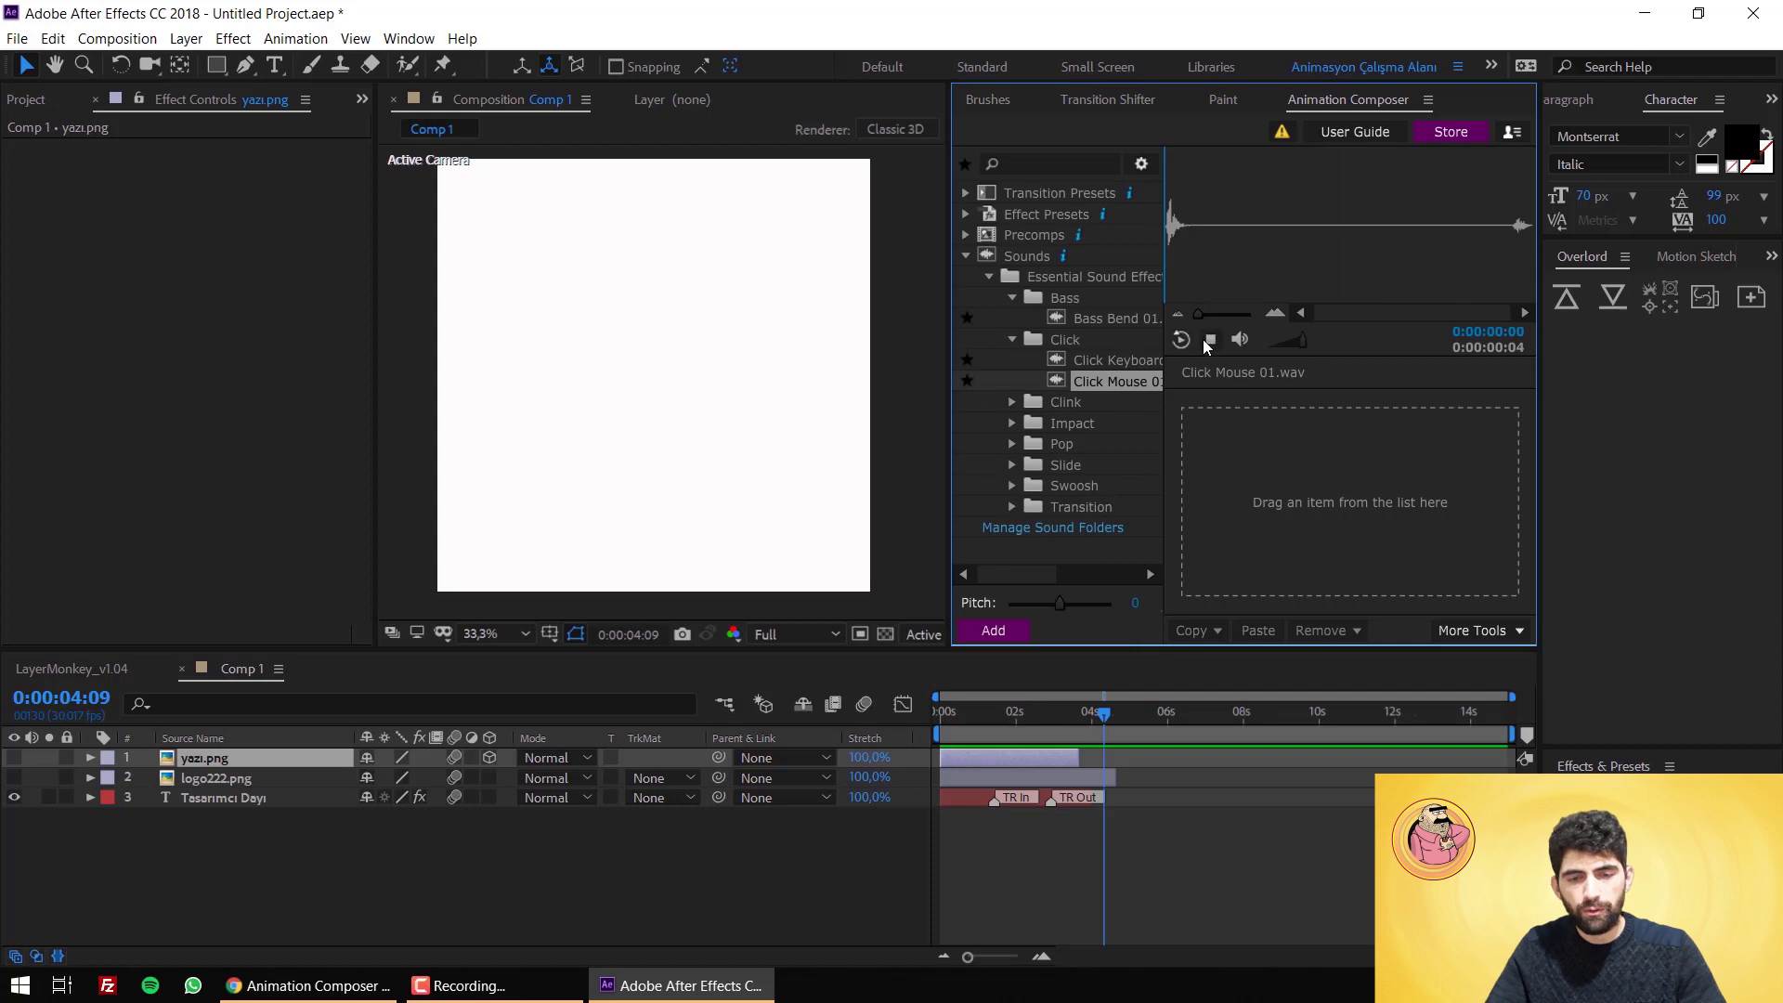
left_click(1209, 341)
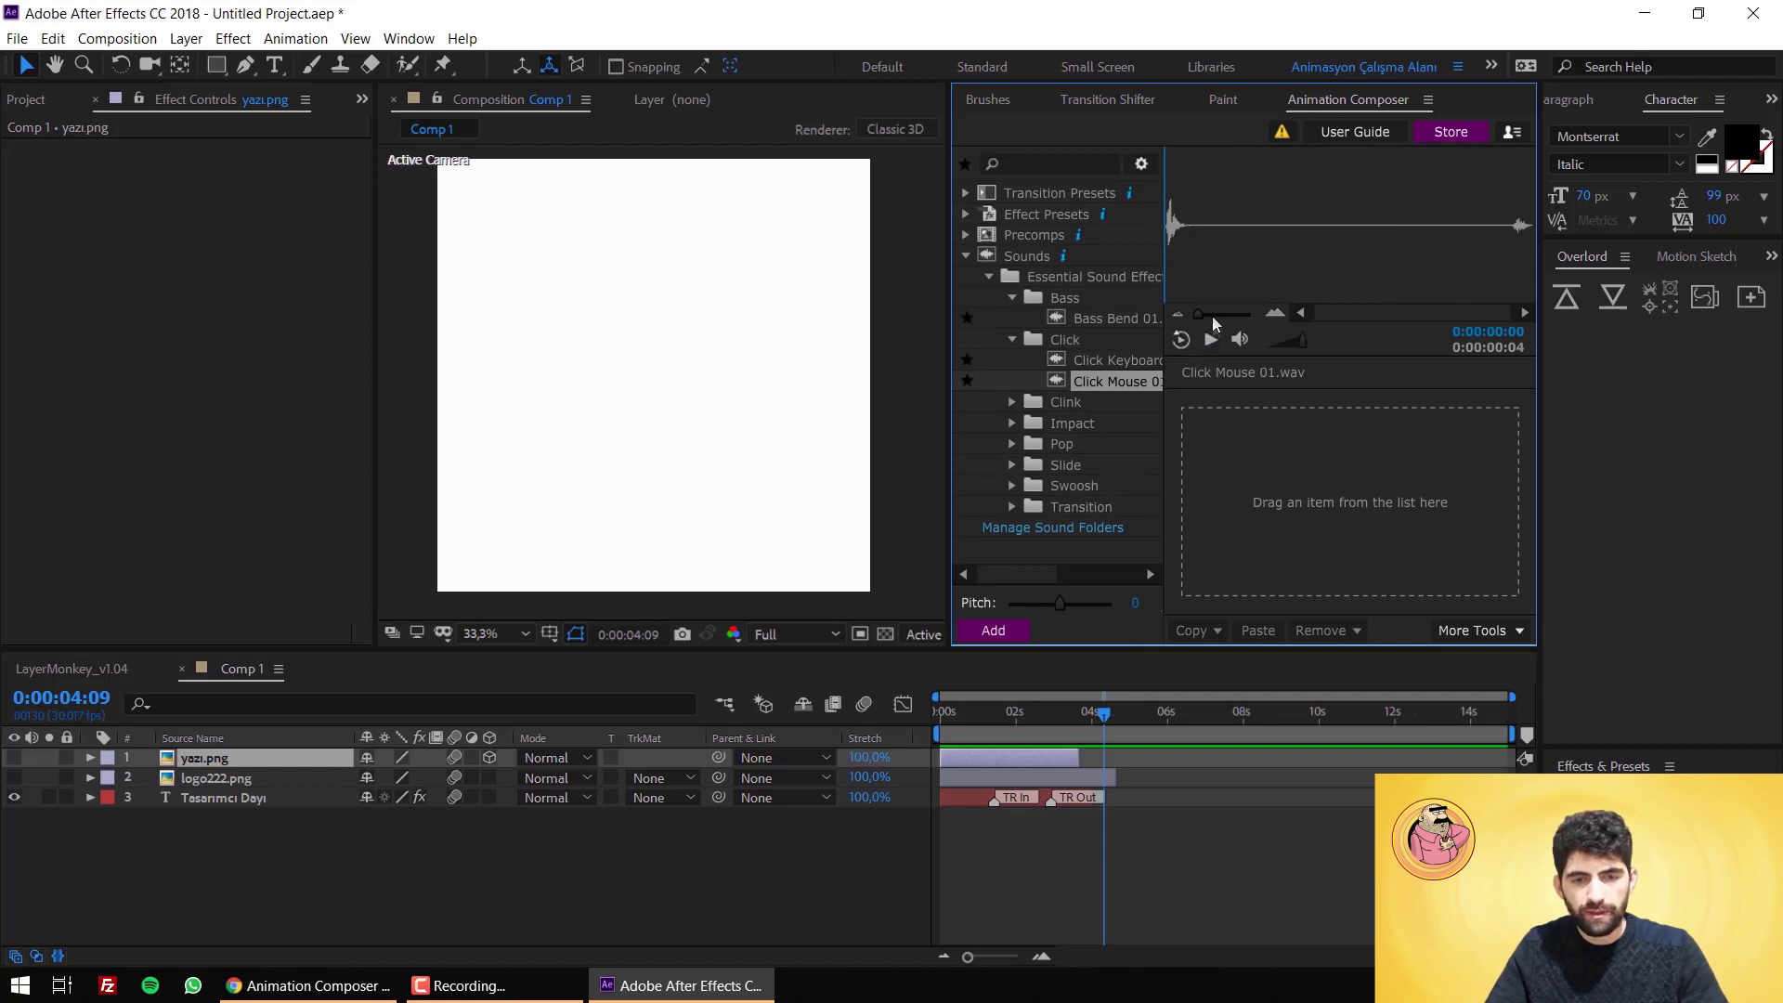
Step: Browse the icon precomps, previewing Dollar, Money, Arrow 1 and Arrow 2
left_click(967, 235)
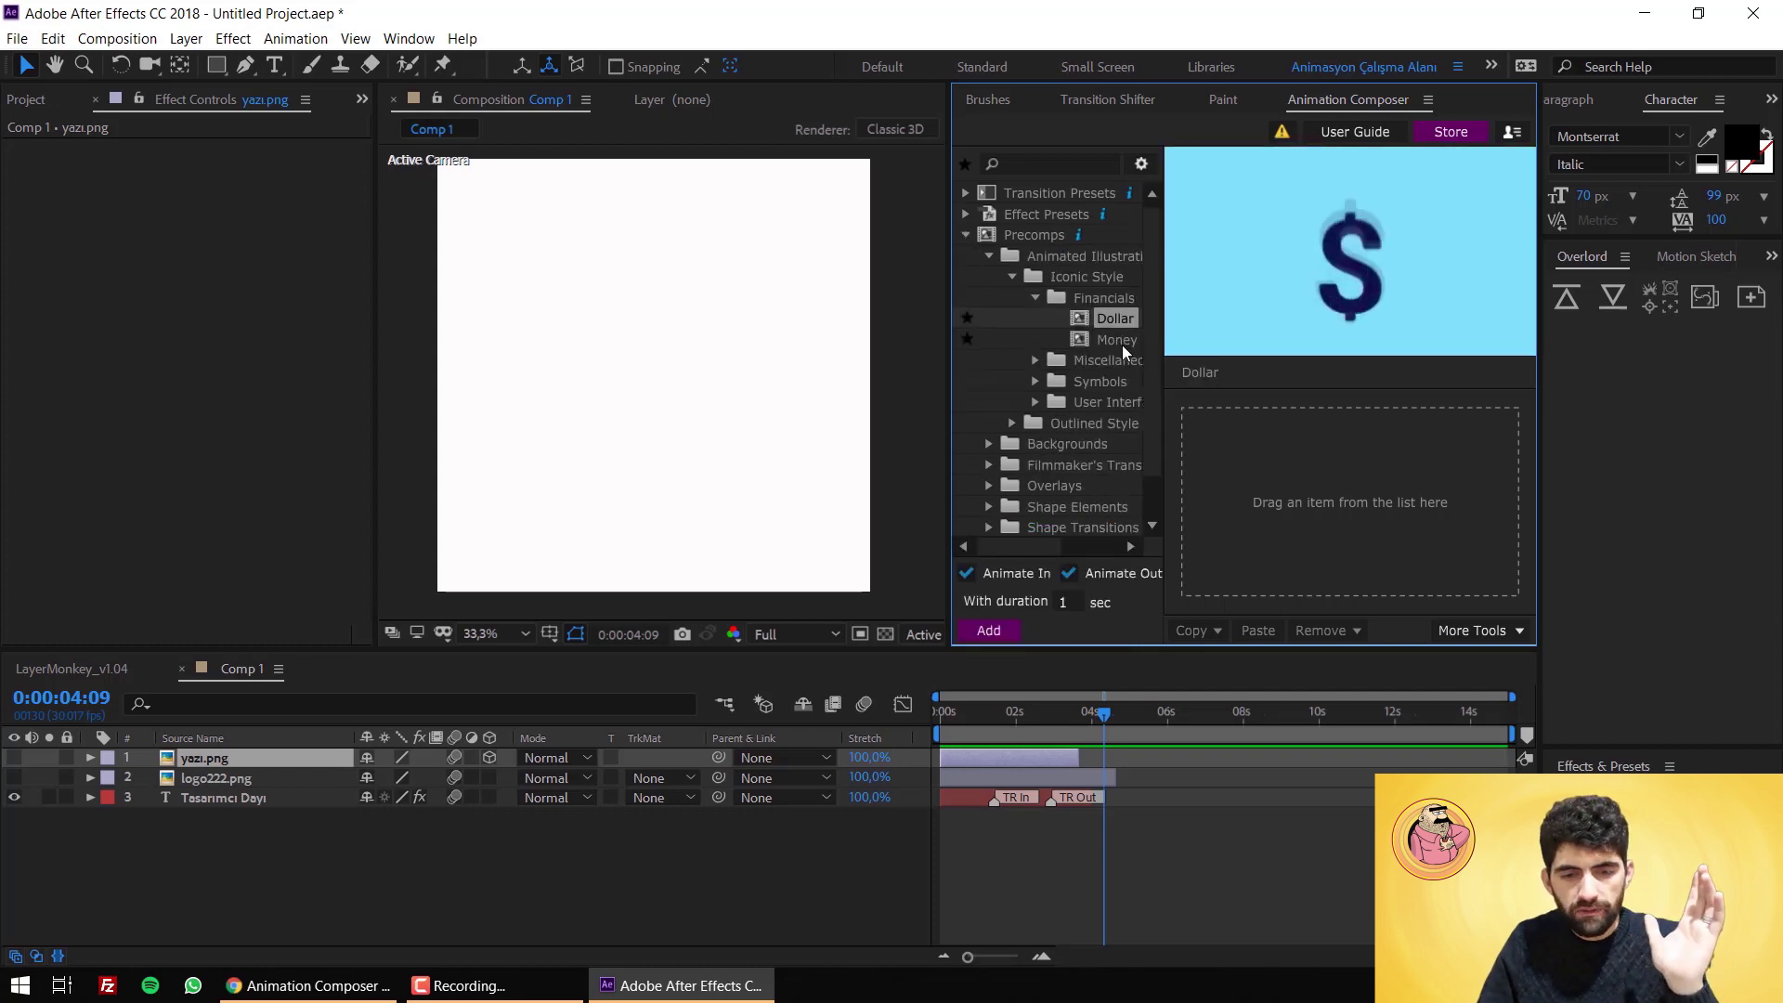
left_click(1119, 346)
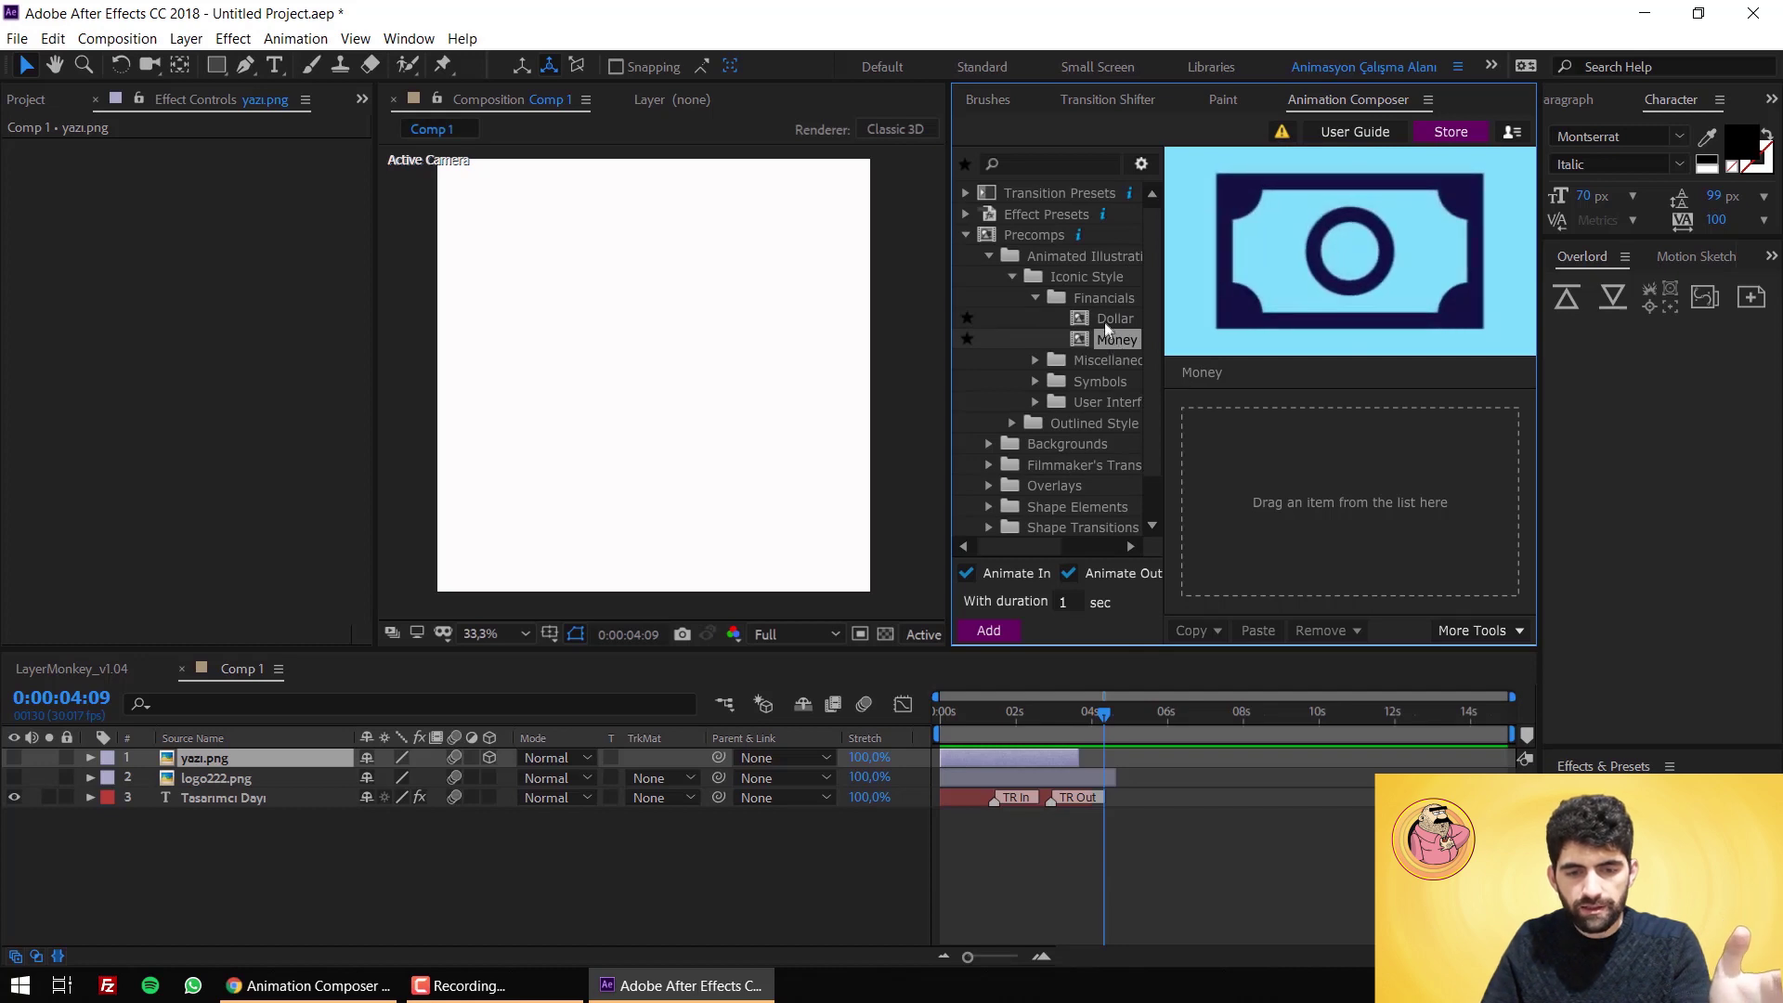
left_click(1036, 360)
left_click(1105, 391)
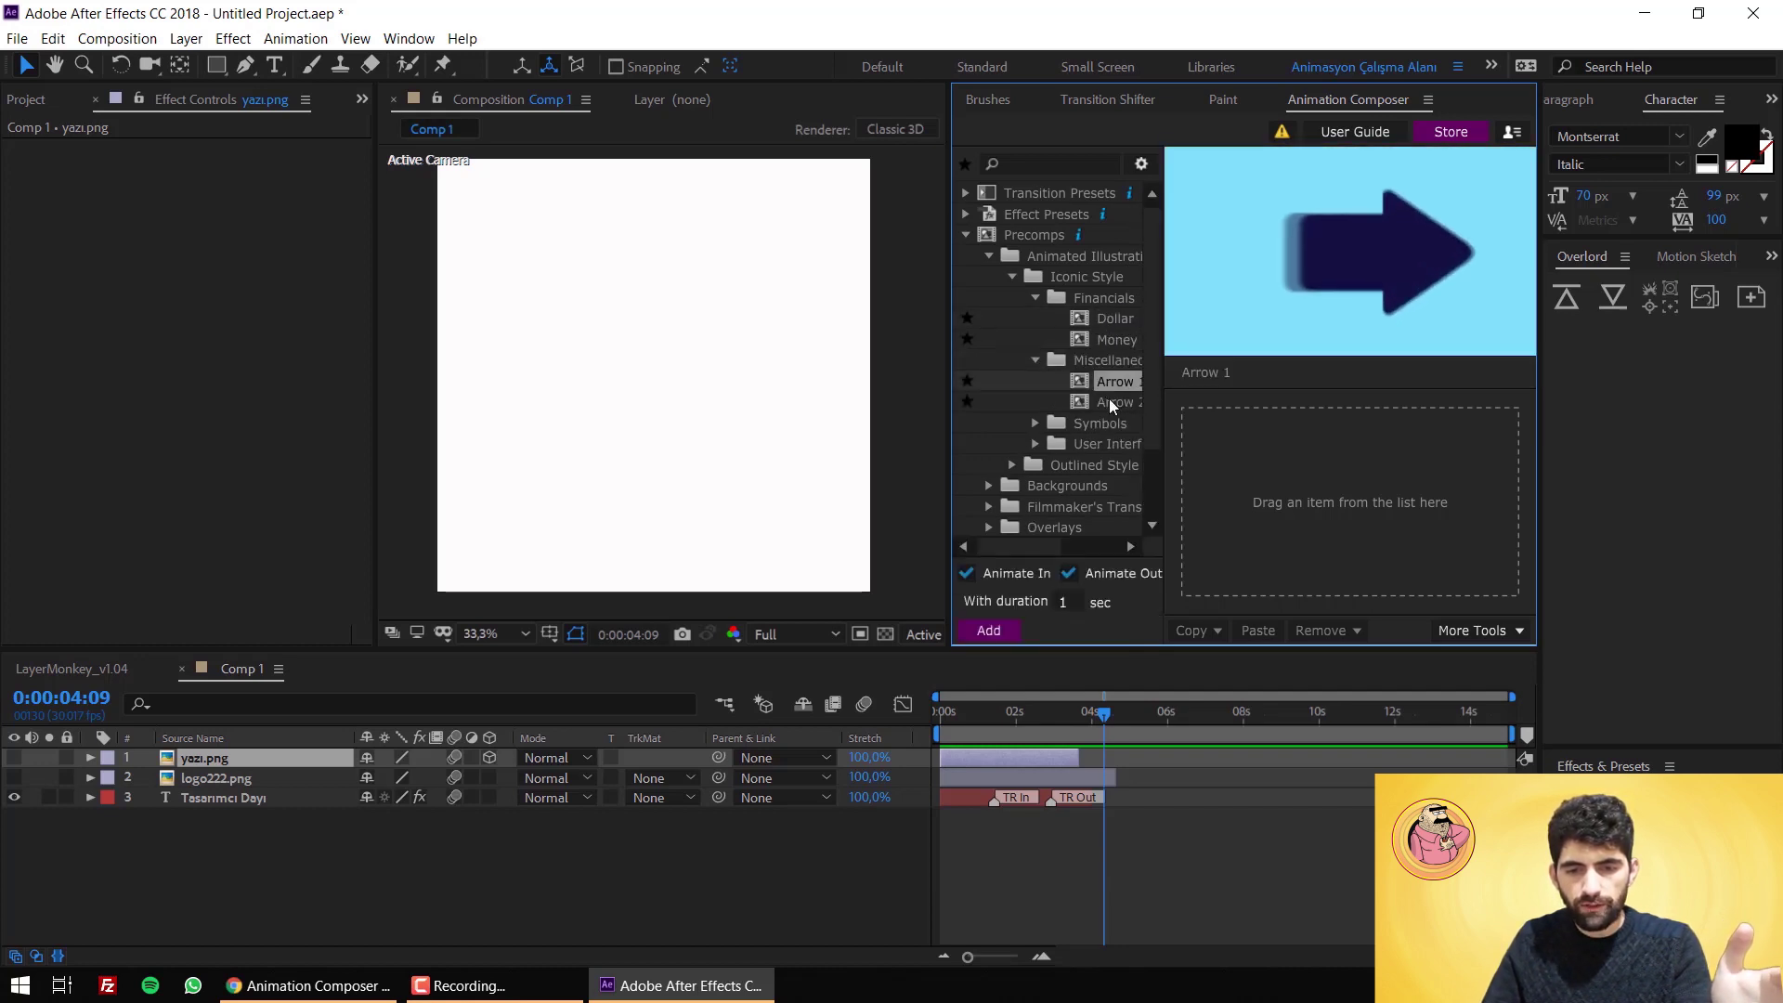
left_click(1113, 405)
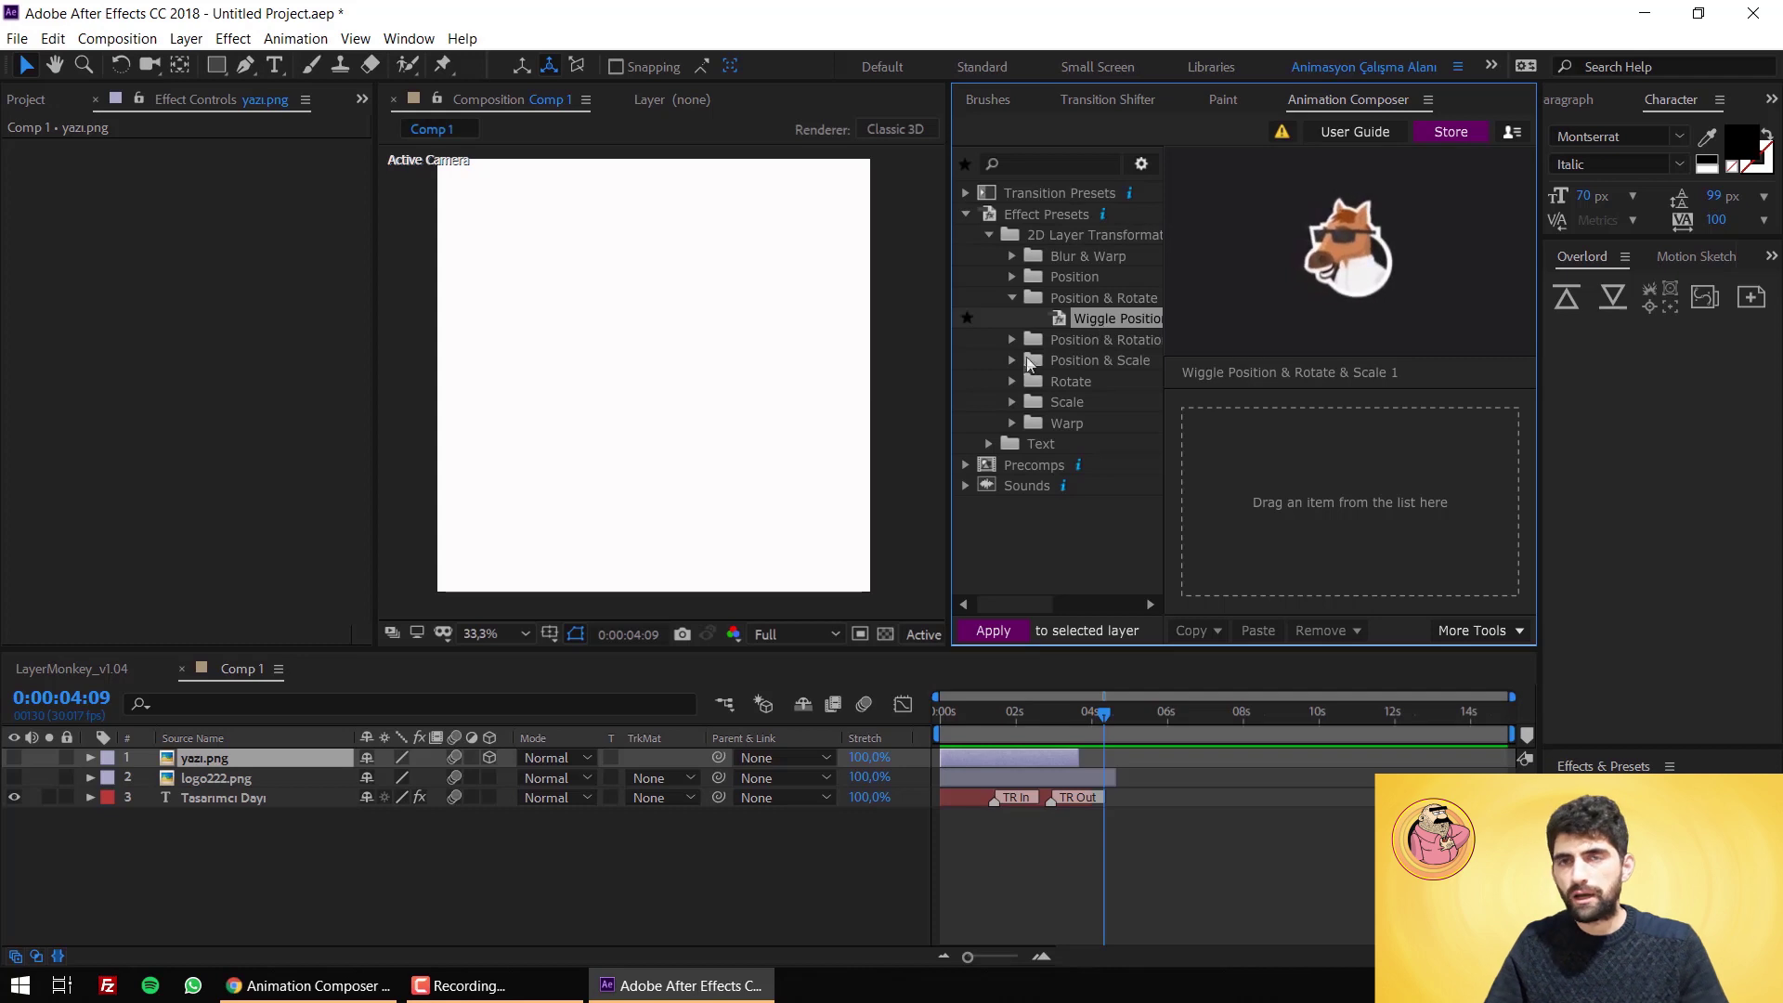
Step: Show the logo and yazi.png layers, apply Wiggle Position & Rotate & Scale 1 to yazi.png, and preview
left_click(81, 780)
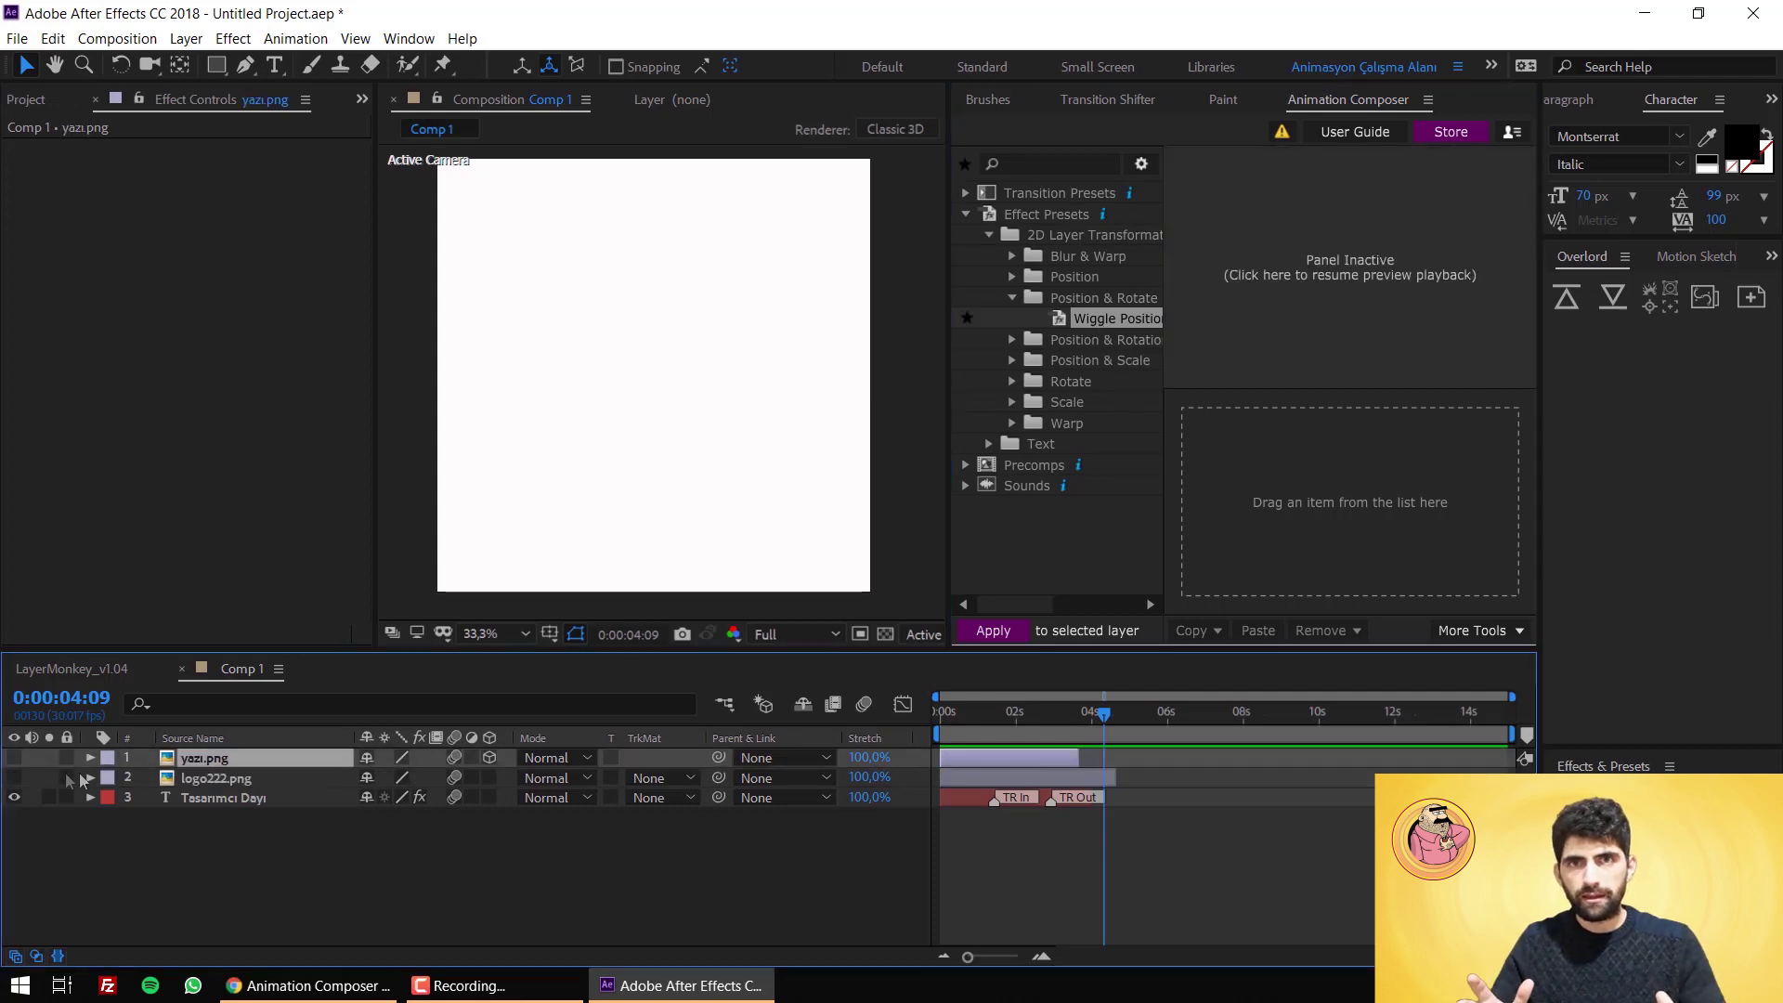
left_click_drag(15, 758, 15, 778)
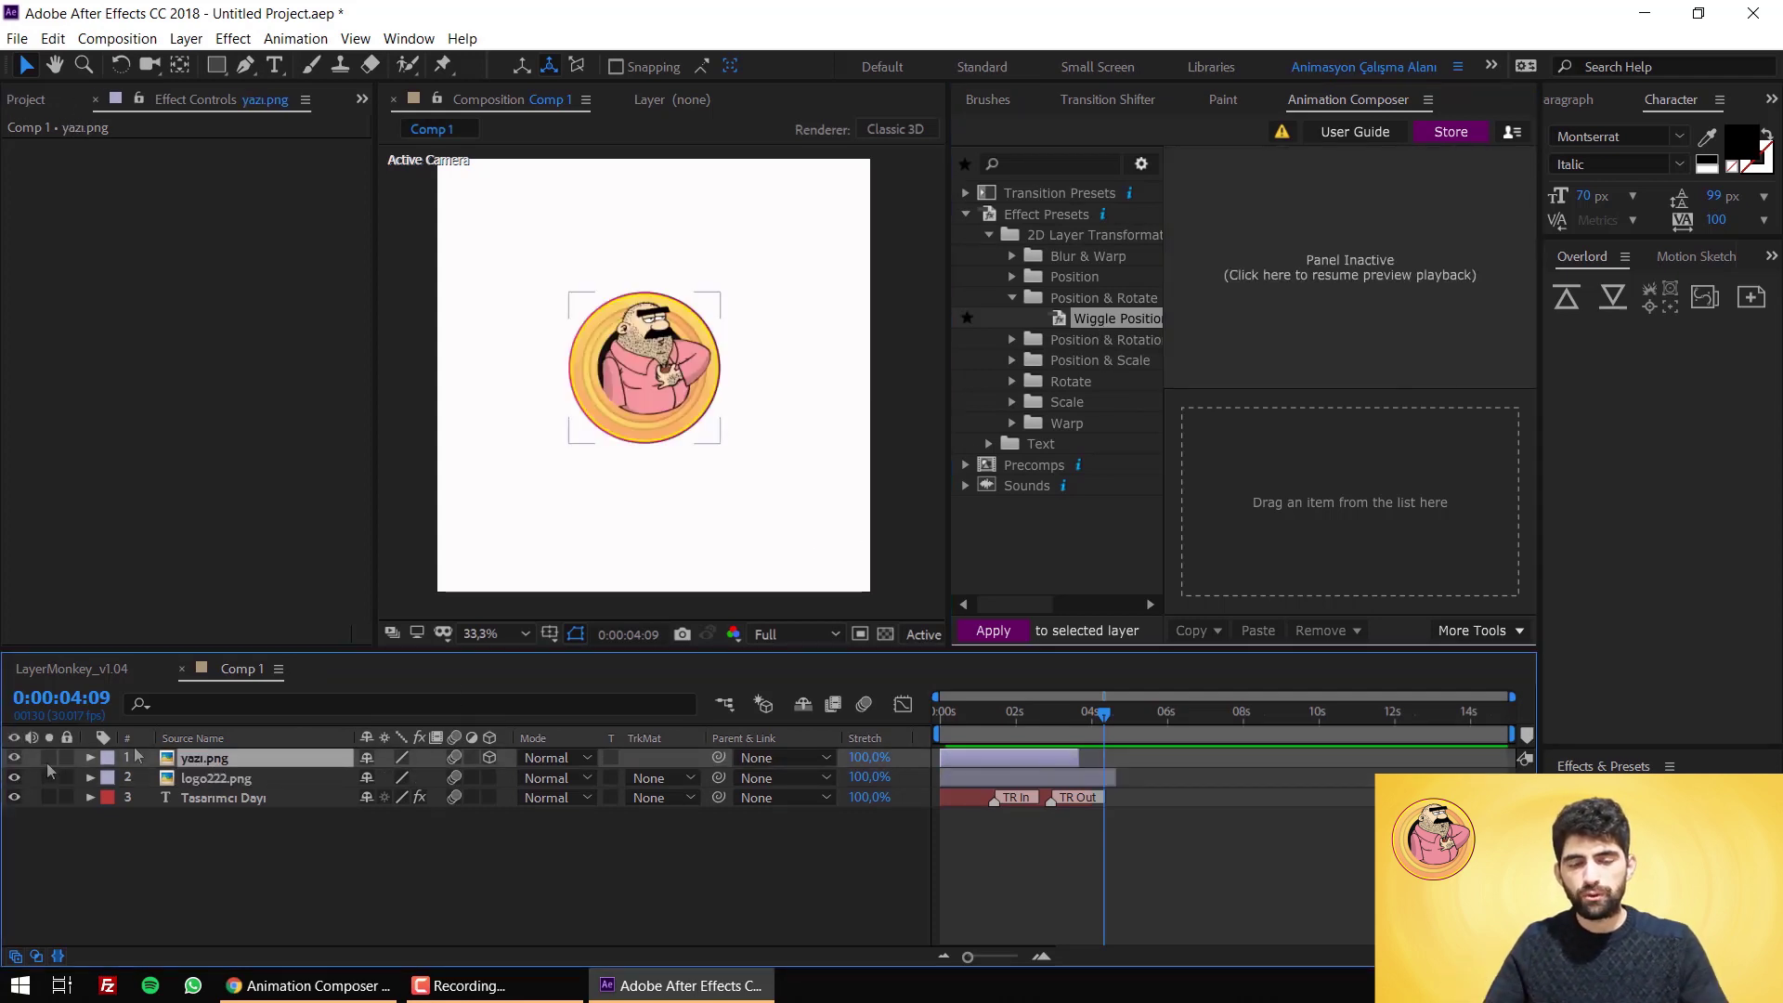
left_click(1097, 327)
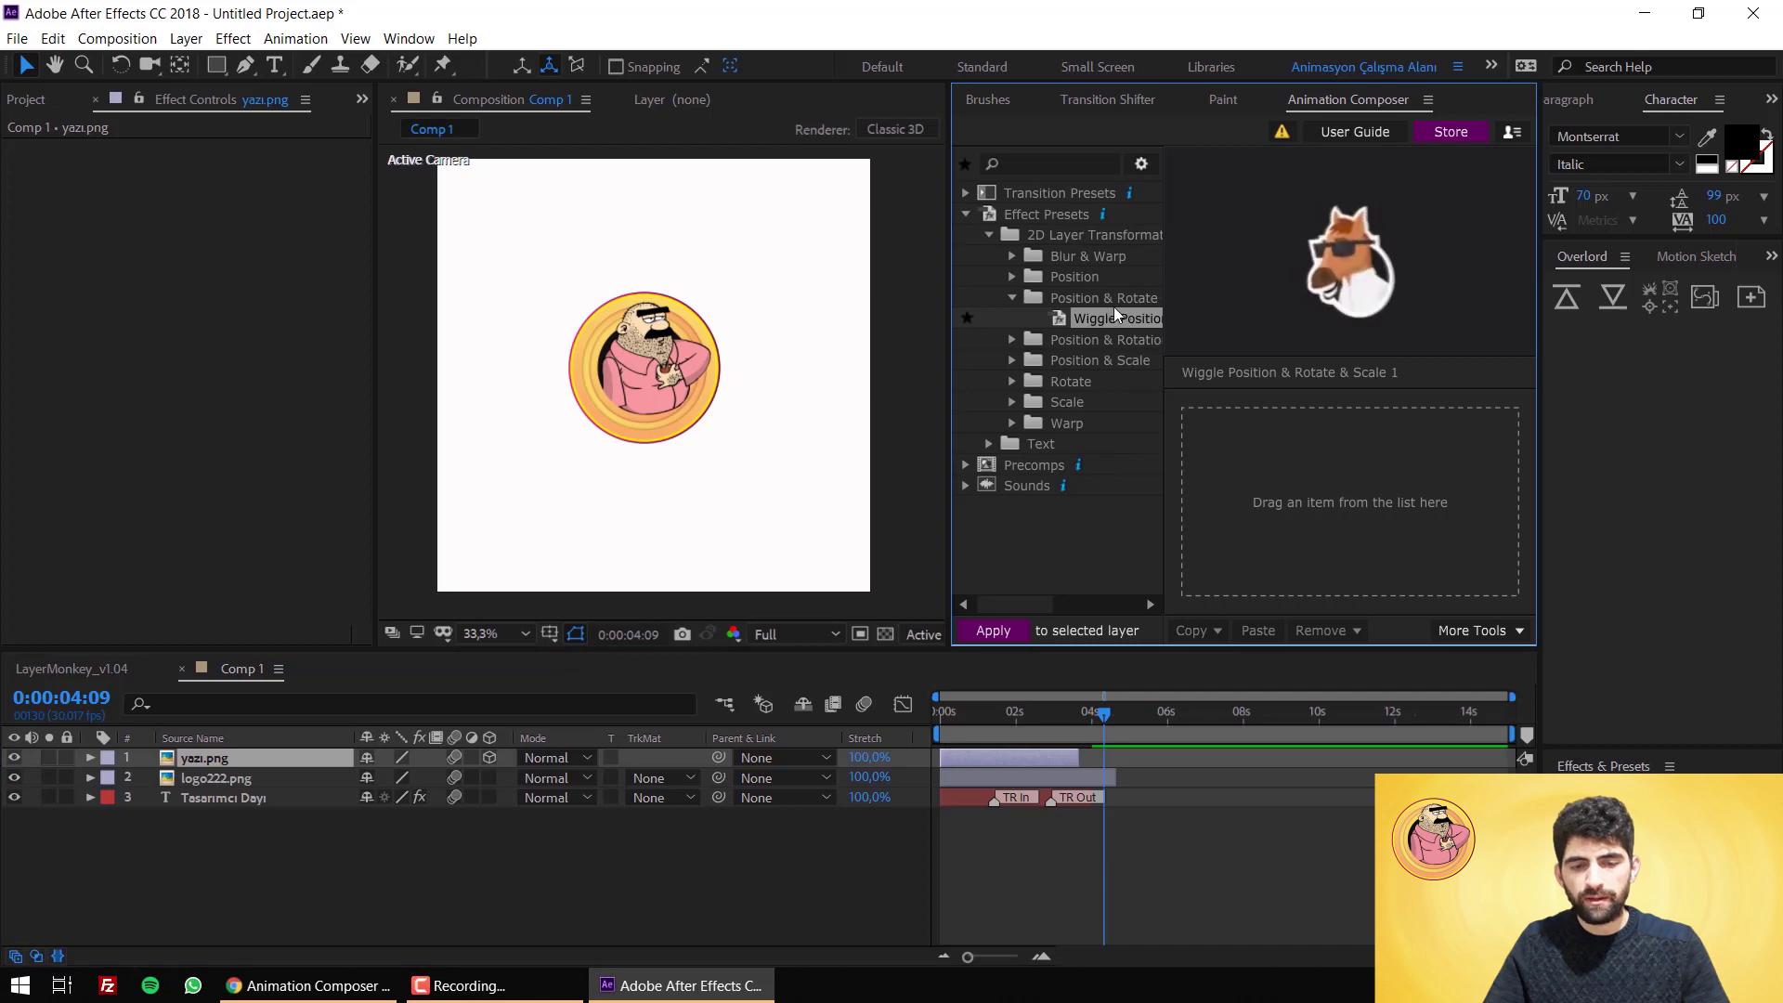
left_click_drag(1101, 318, 1284, 478)
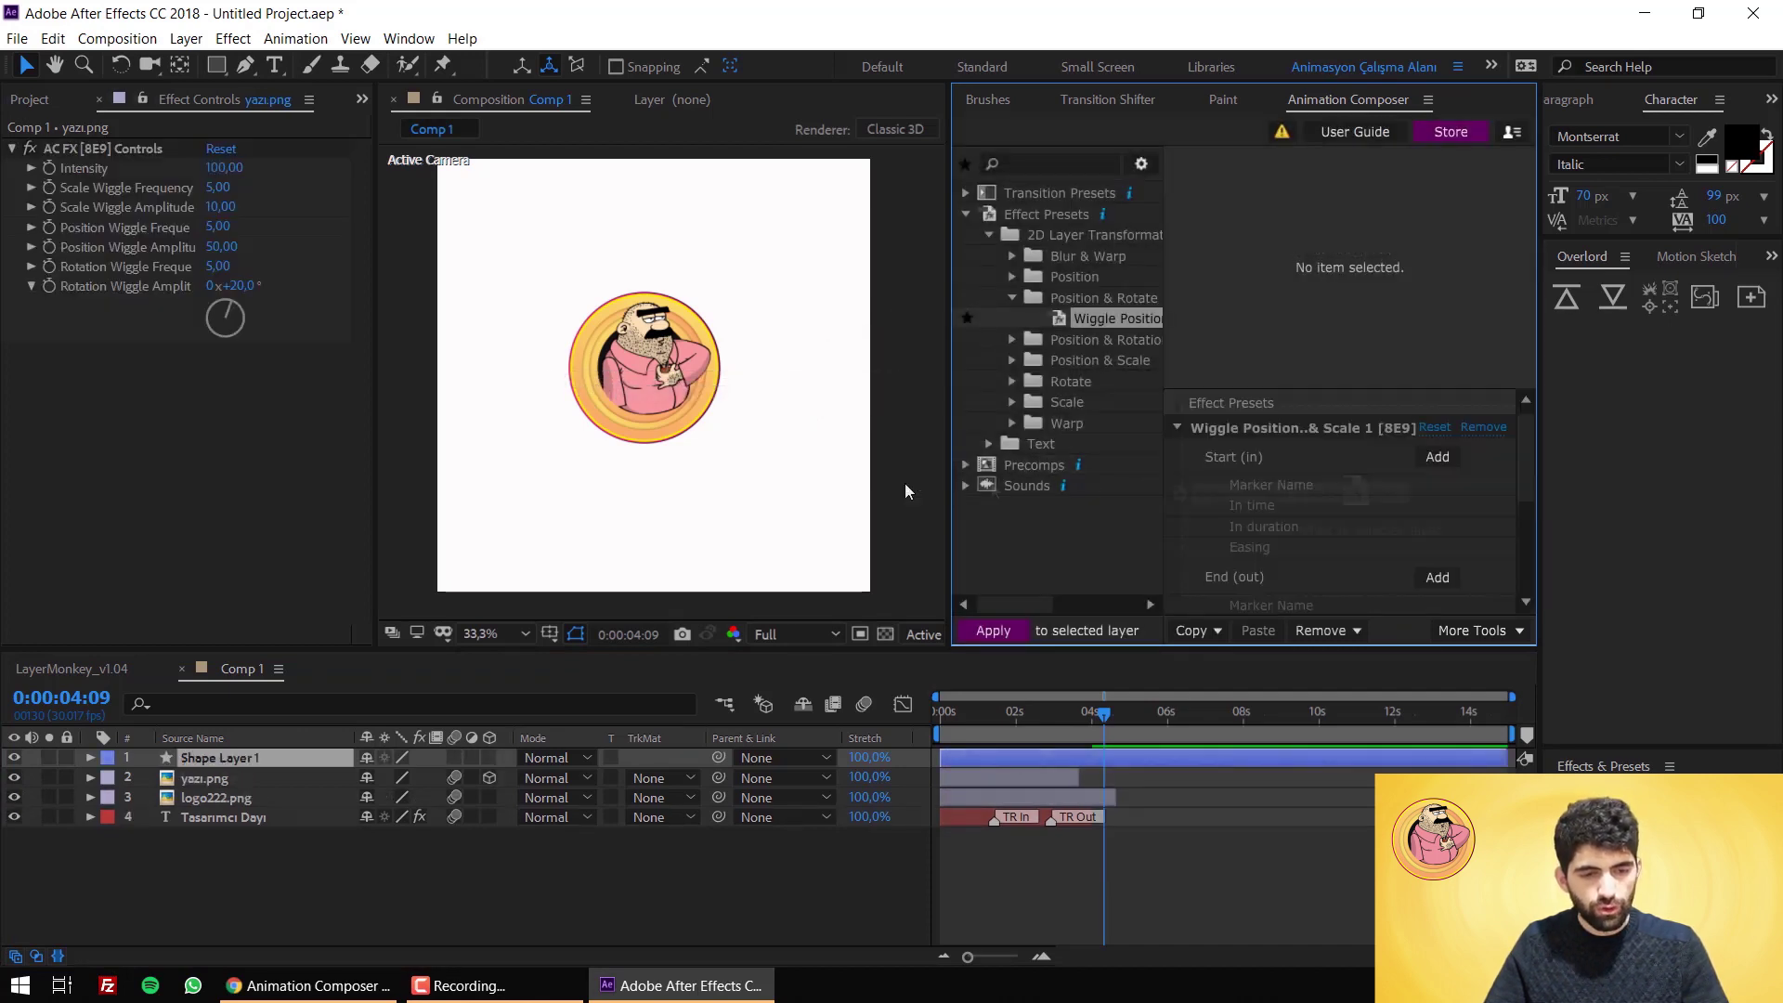
left_click(1031, 721)
key("space")
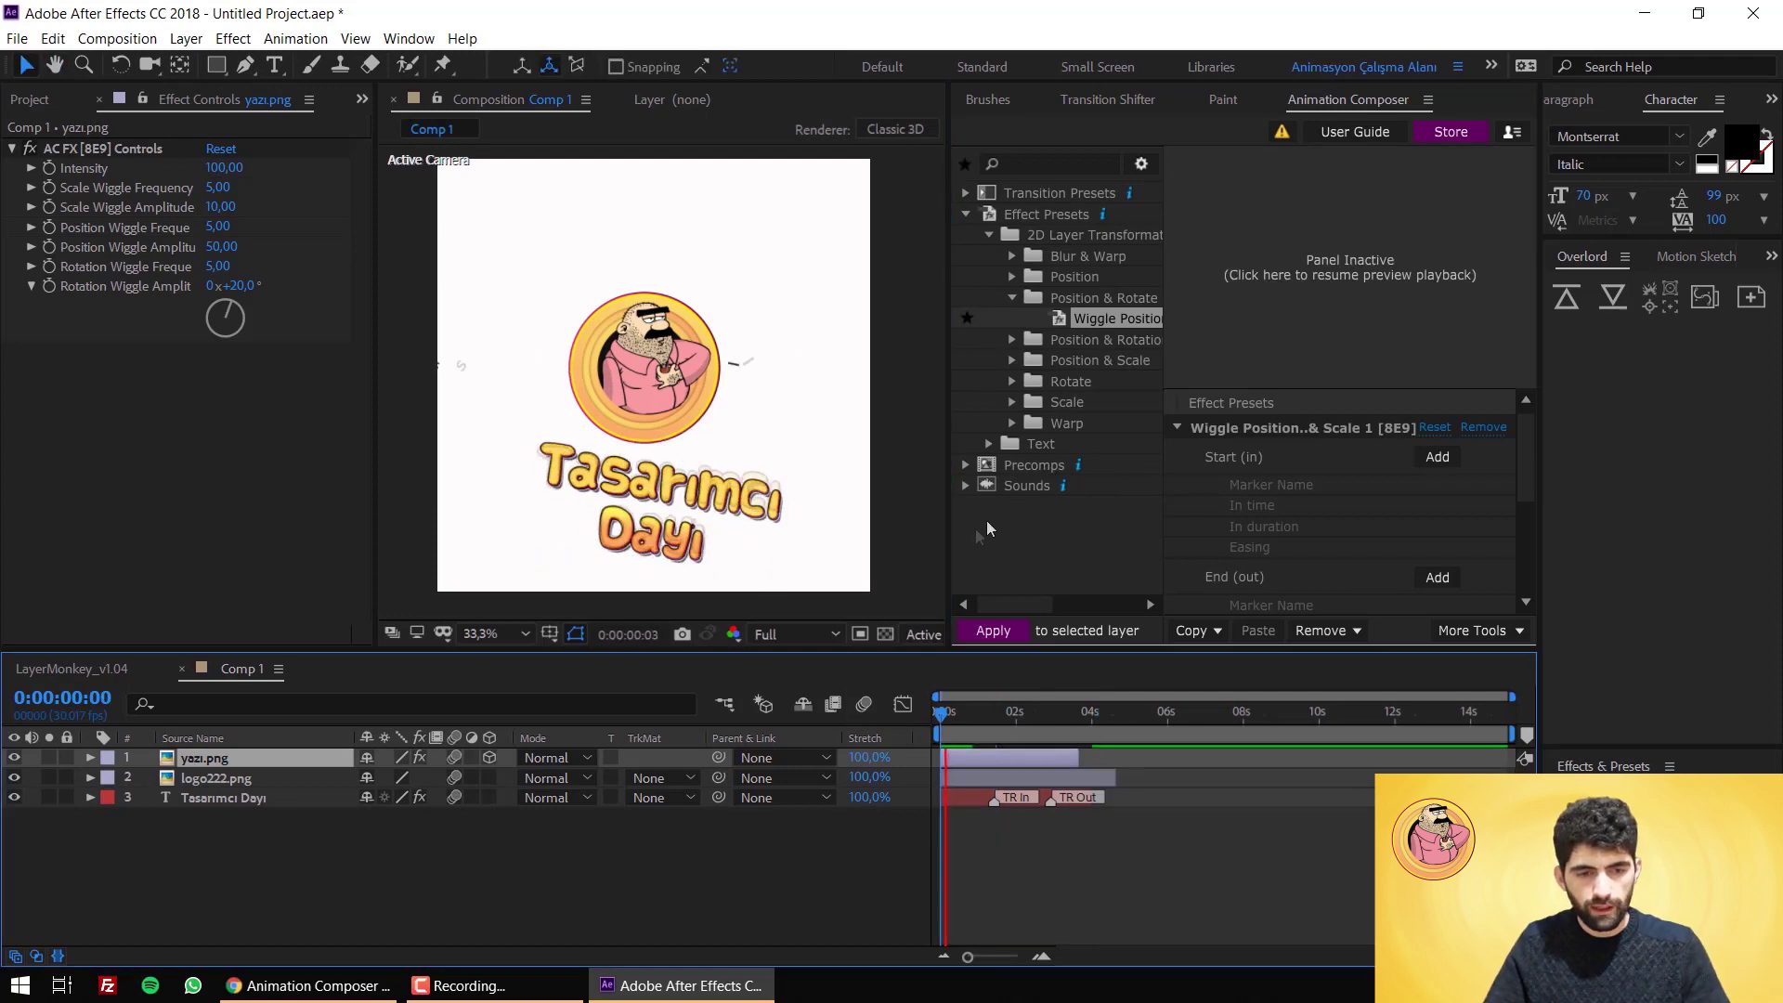
Step: Hide the Tasarımcı Dayı text layer and replay the preview without it
left_click(25, 796)
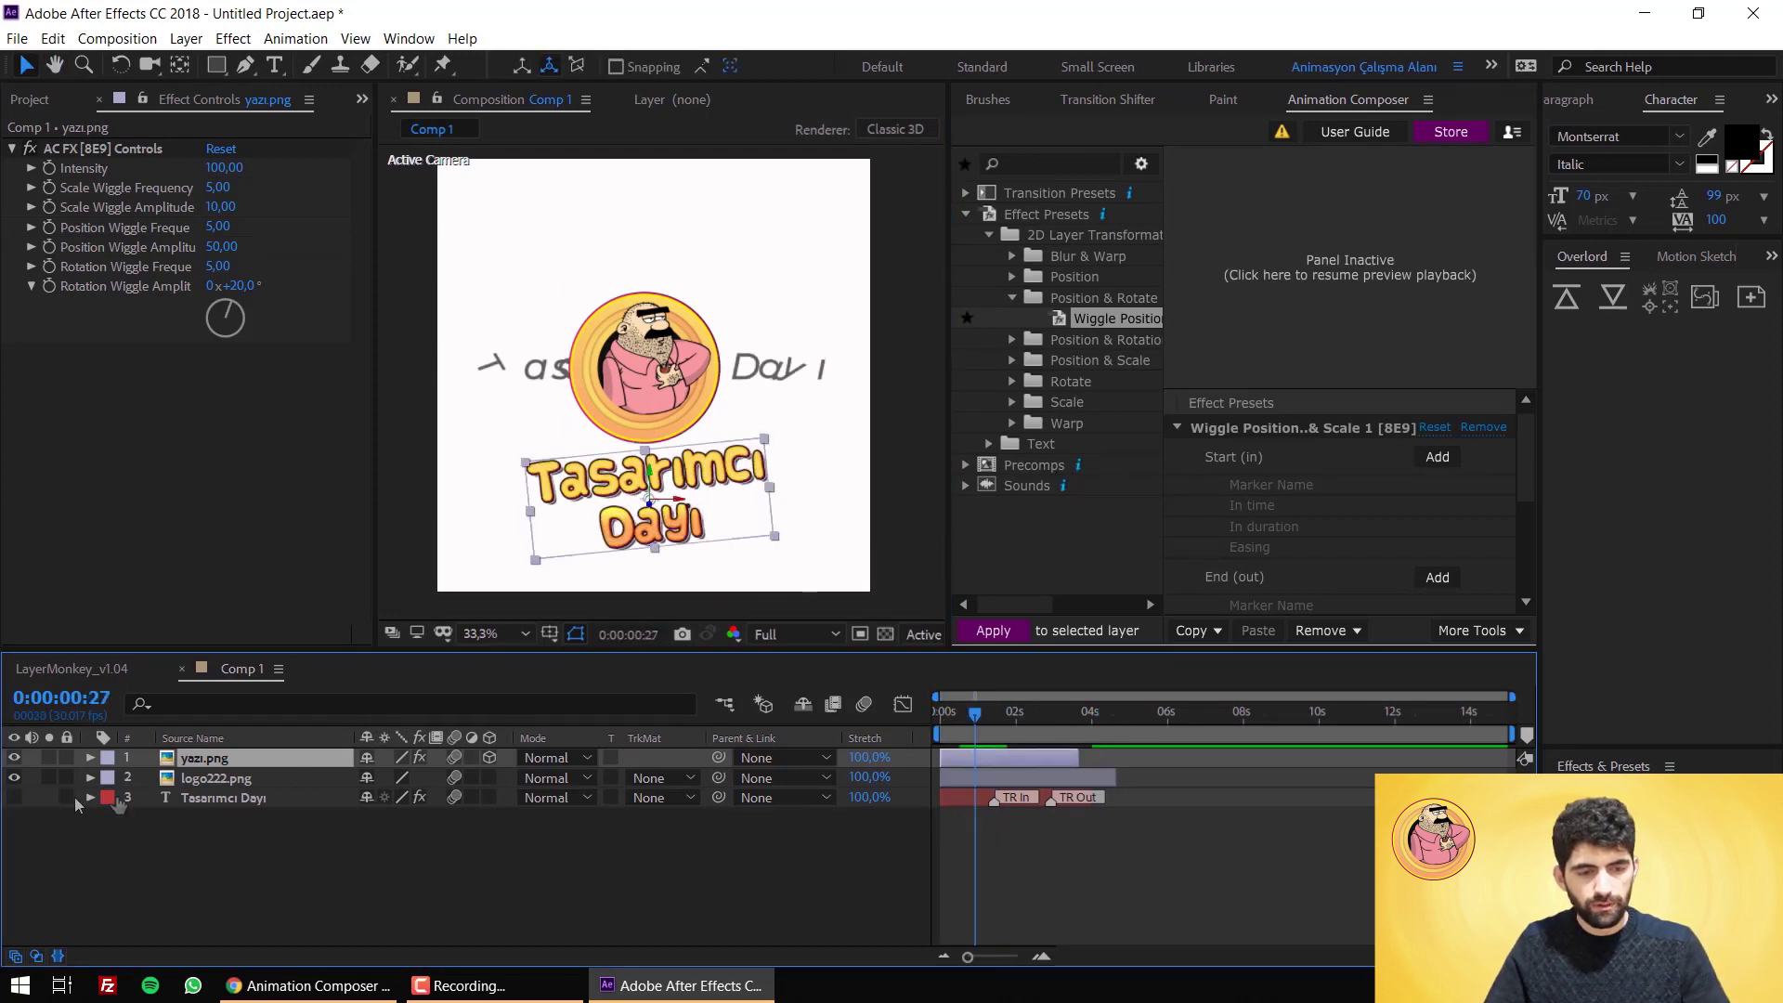
key("space")
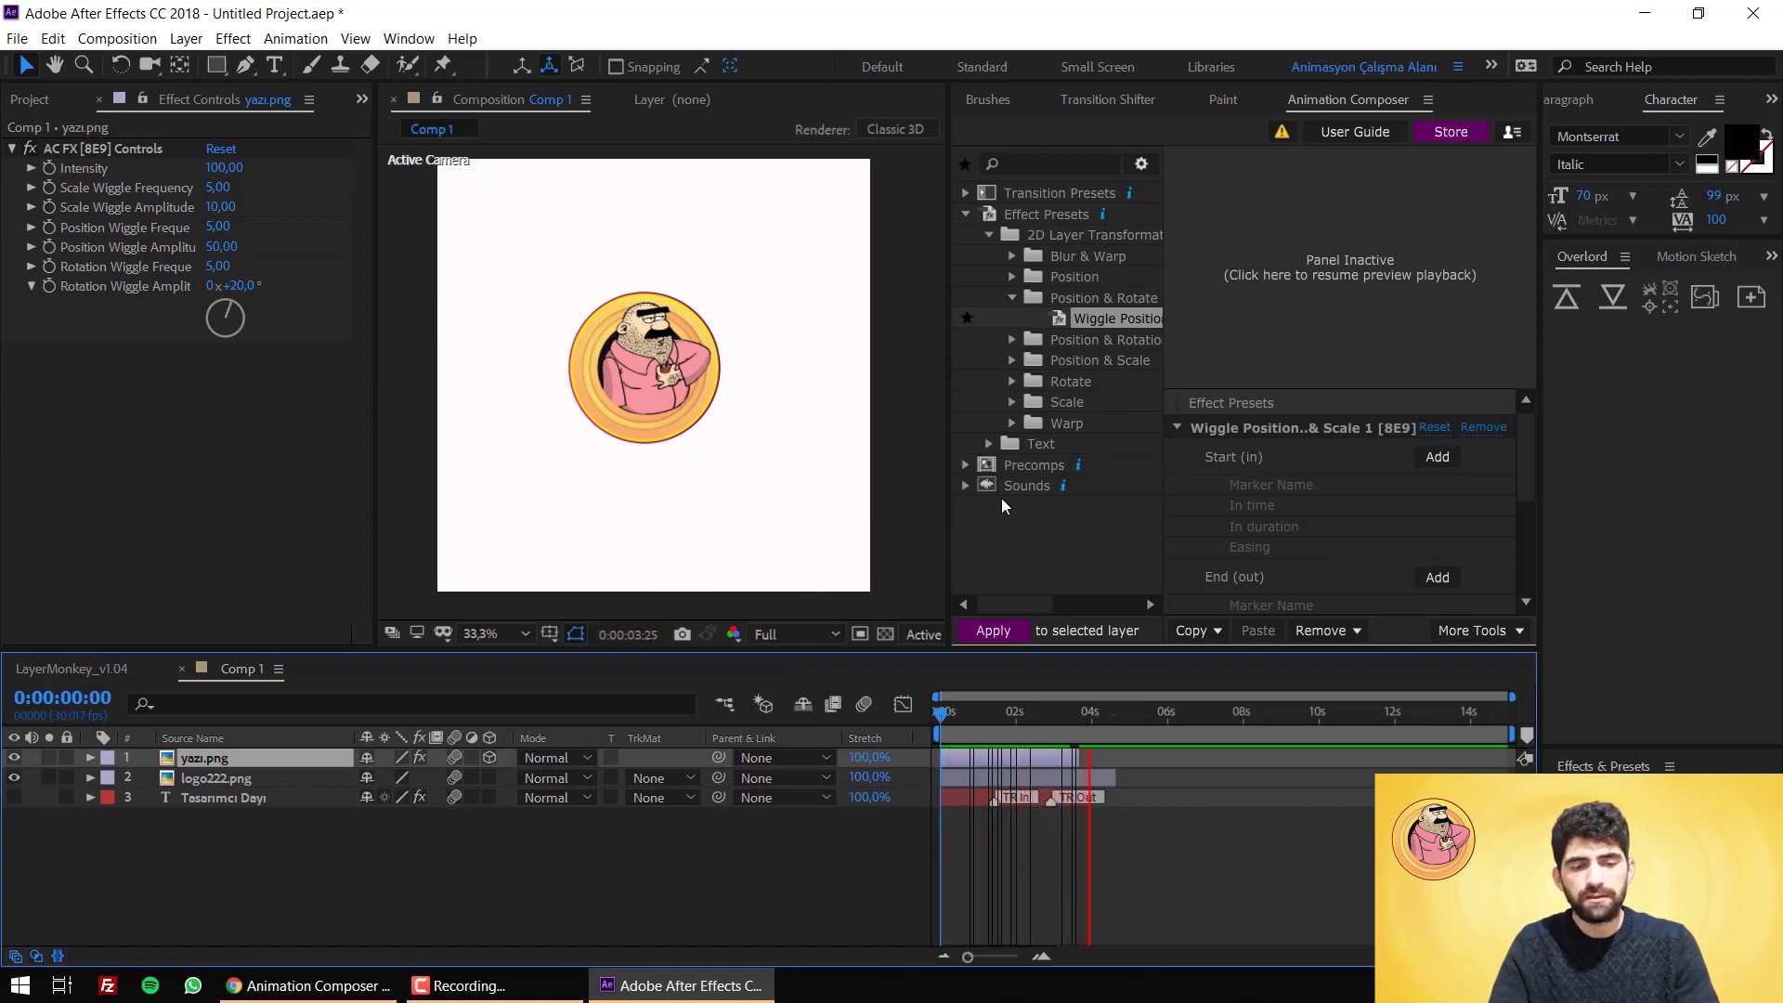
left_click(944, 713)
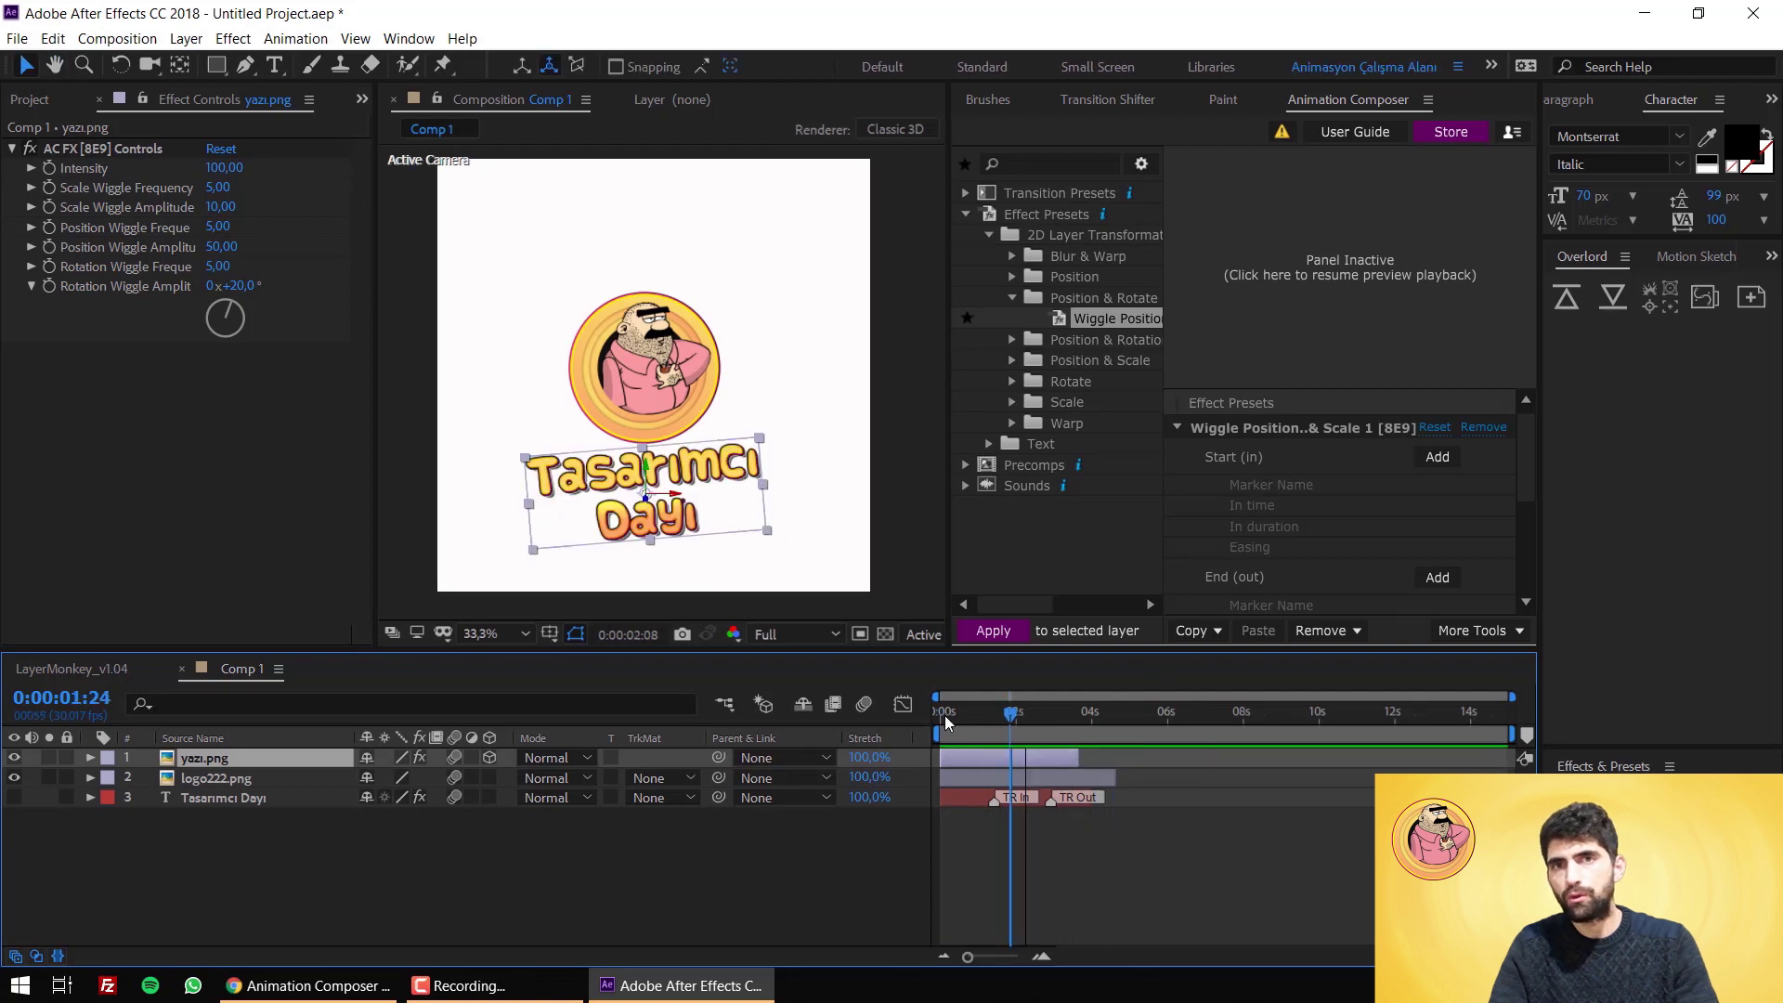